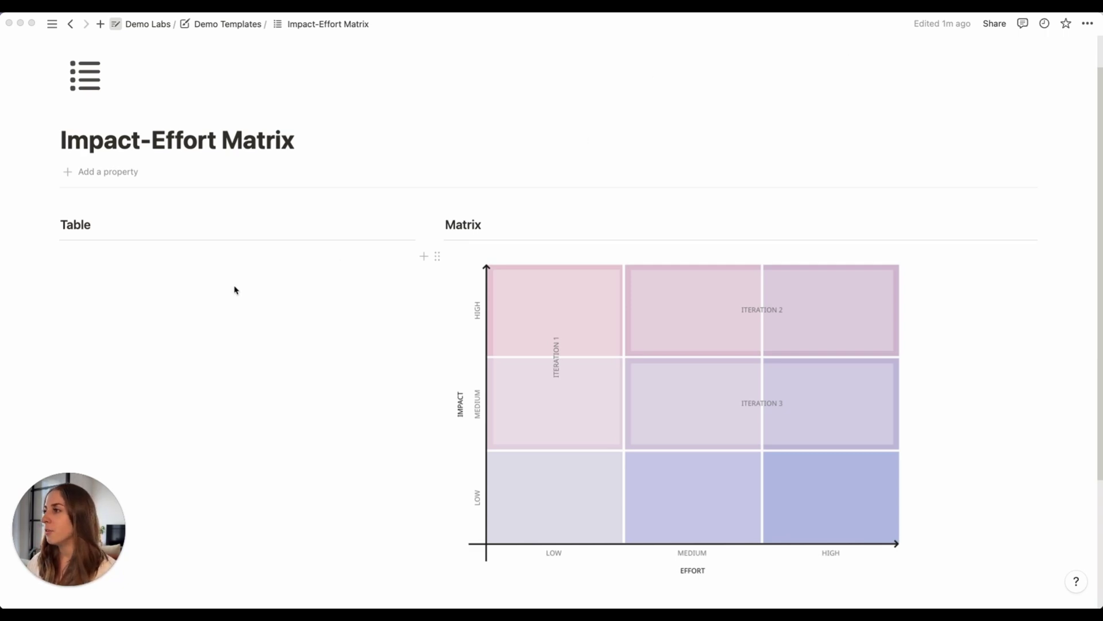
Insert an inline database under the Table heading and title it "Product Roadmap"
{"action": "left_click", "coordinate": [95, 256]}
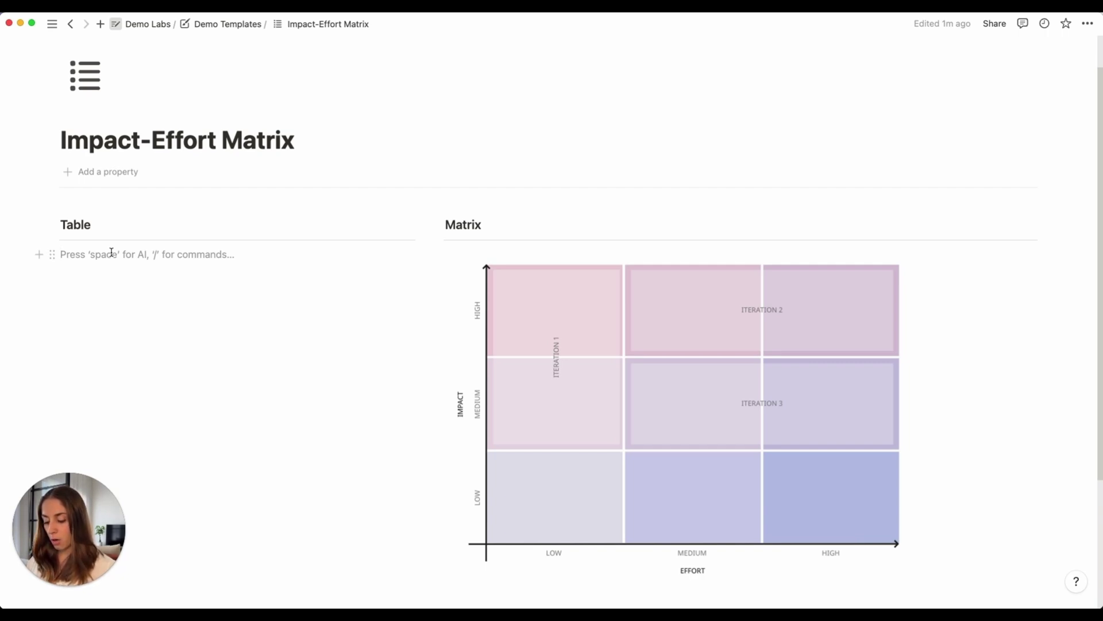
{"action": "type", "text": "/database"}
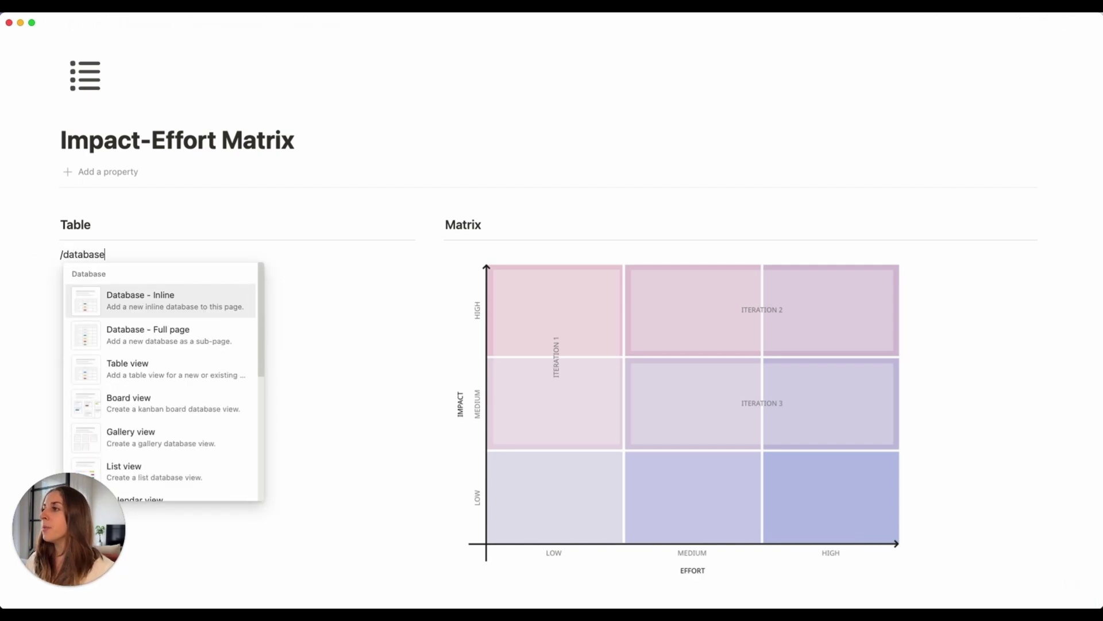
{"action": "left_click", "coordinate": [140, 295]}
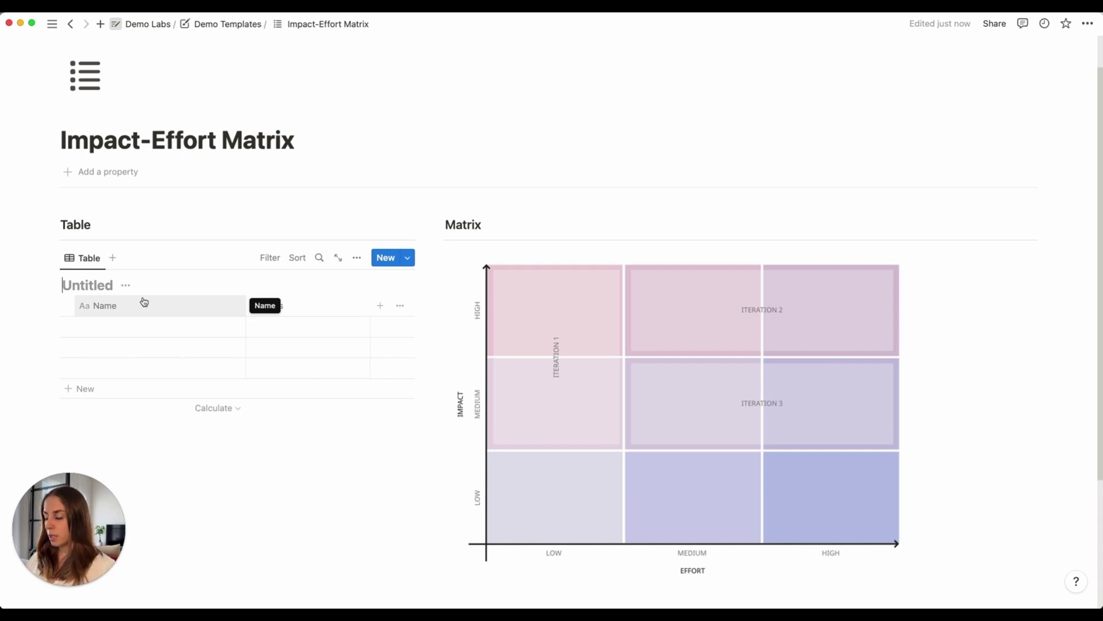
{"action": "type", "text": "Prod"}
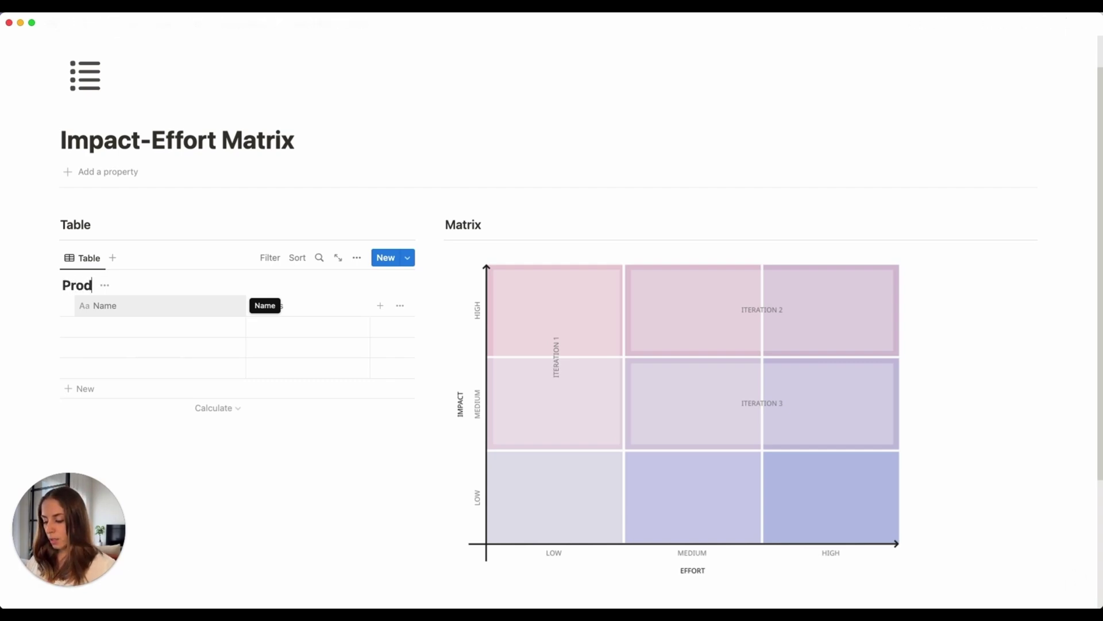
{"action": "type", "text": "uct Roadmap"}
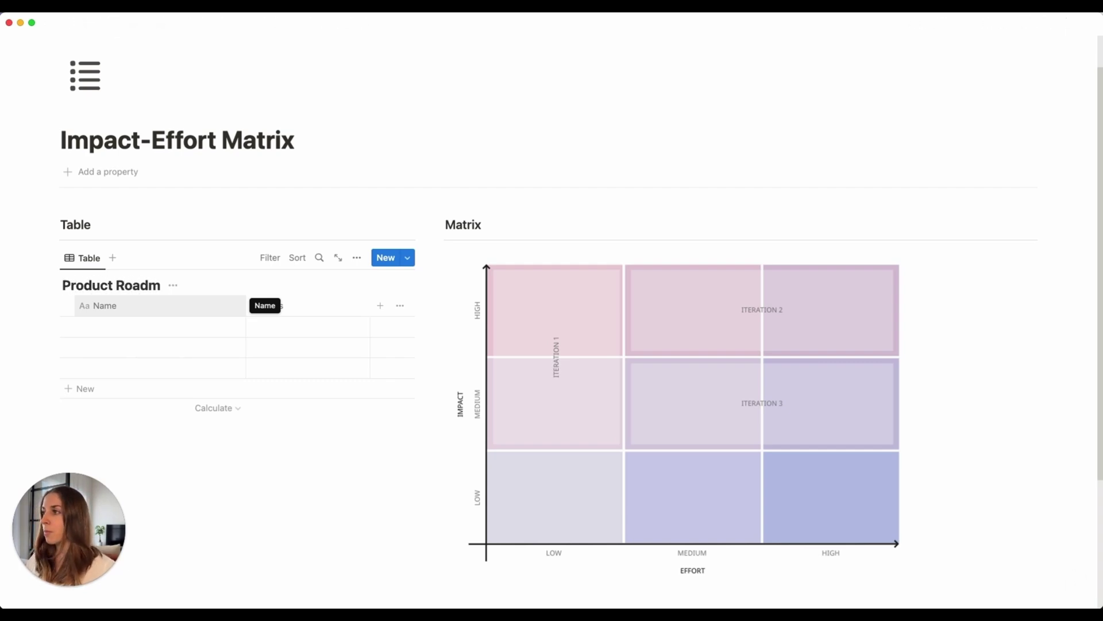
Rename the Name column to "Features" and fill its rows with Feature 1 through Feature 9
{"action": "left_click", "coordinate": [168, 303]}
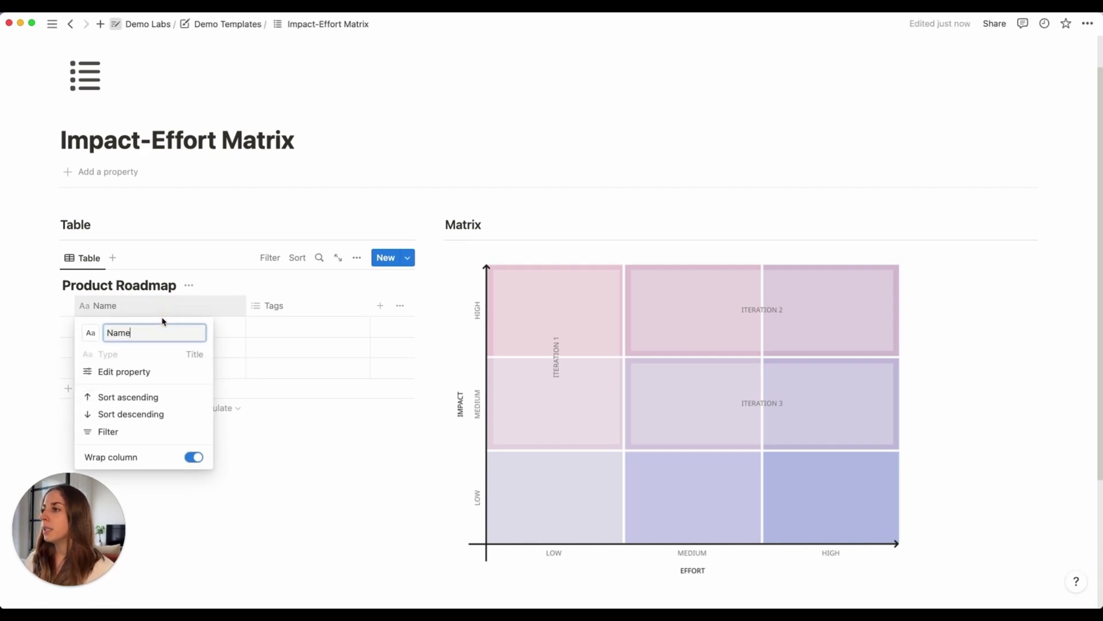
{"action": "key", "text": "BackSpace"}
{"action": "key", "text": "BackSpace"}
{"action": "key", "text": "BackSpace"}
{"action": "key", "text": "BackSpace"}
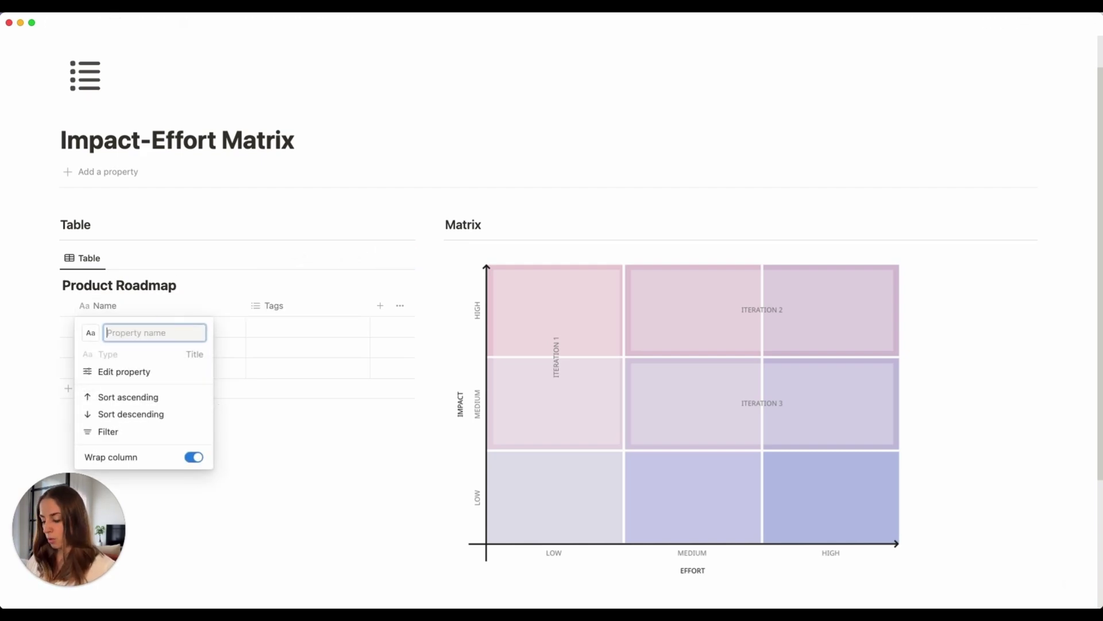
{"action": "type", "text": "Features"}
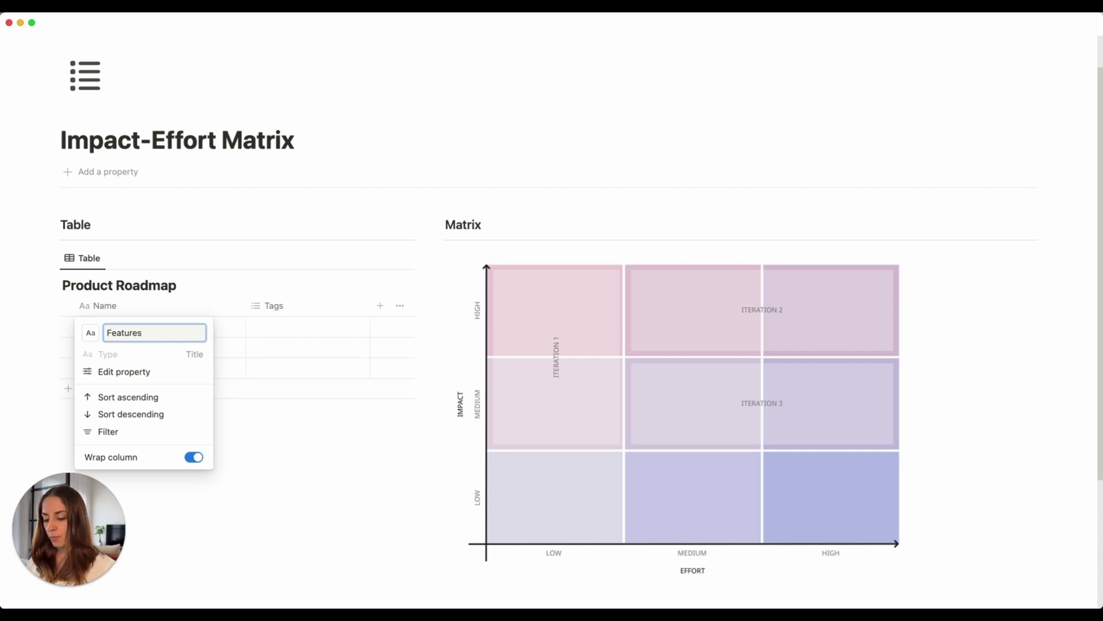
{"action": "key", "text": "Return"}
{"action": "left_click", "coordinate": [134, 337]}
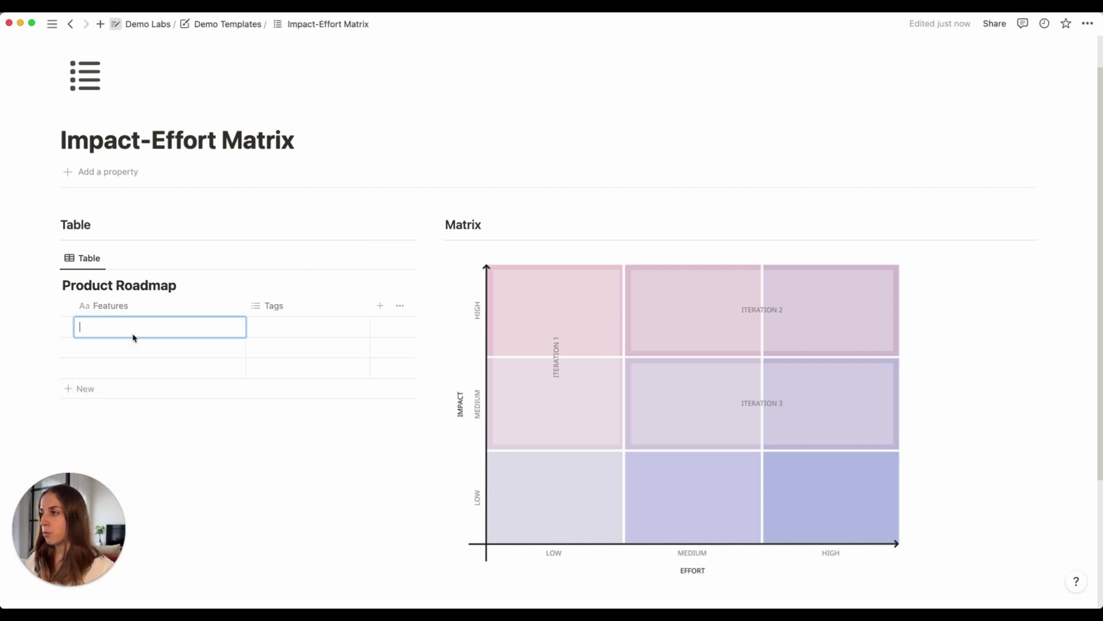
{"action": "type", "text": "Feature 1"}
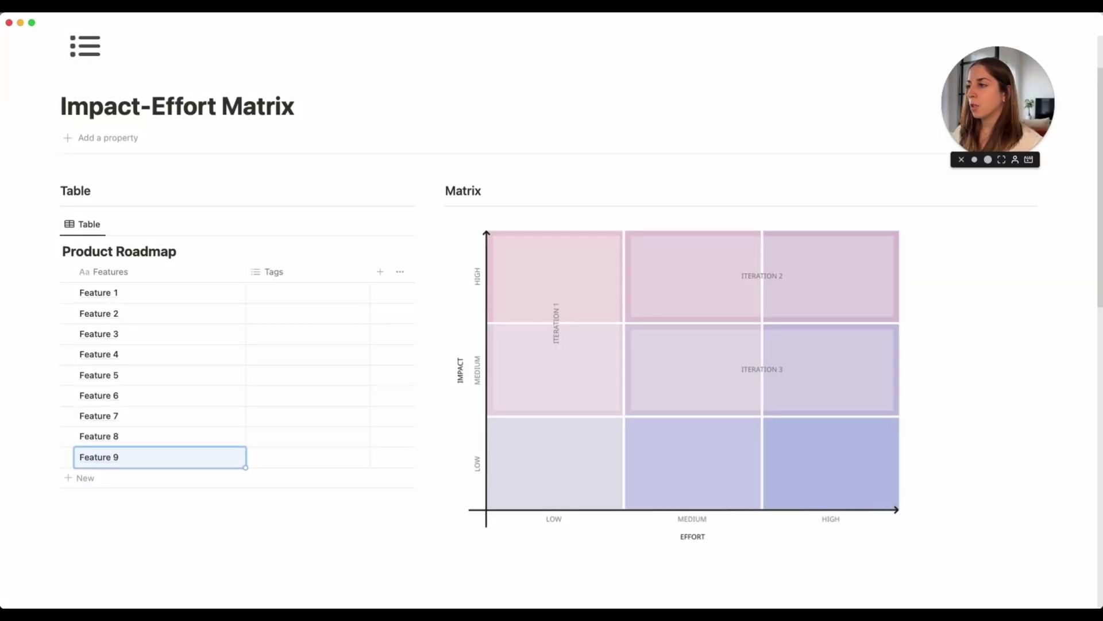
Delete the Tags property from the Product Roadmap database
{"action": "left_click", "coordinate": [295, 277]}
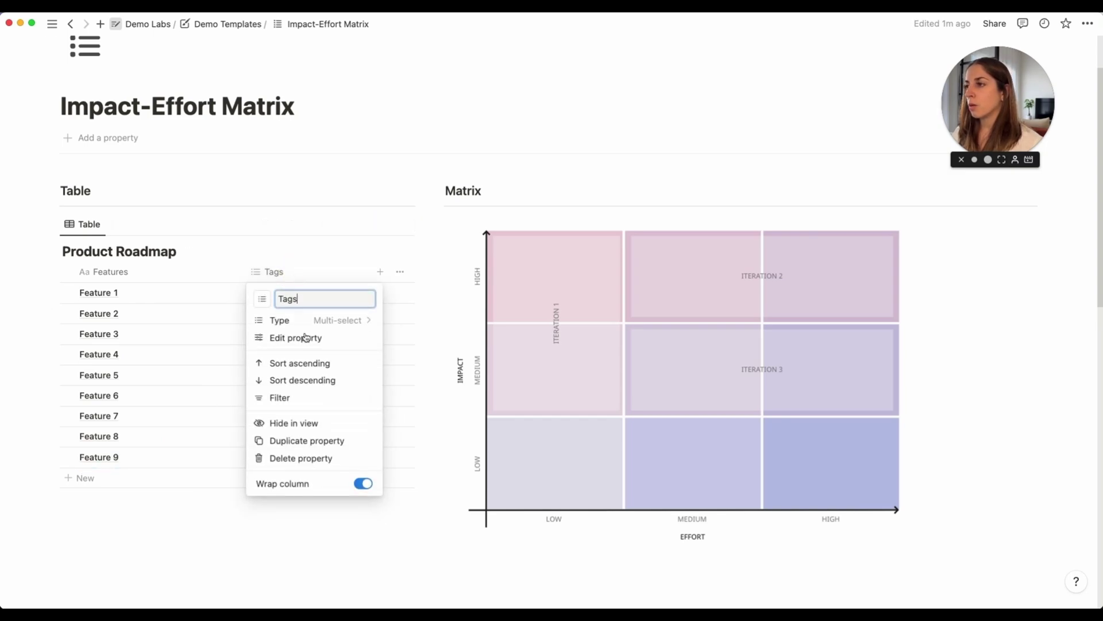
{"action": "left_click", "coordinate": [300, 458]}
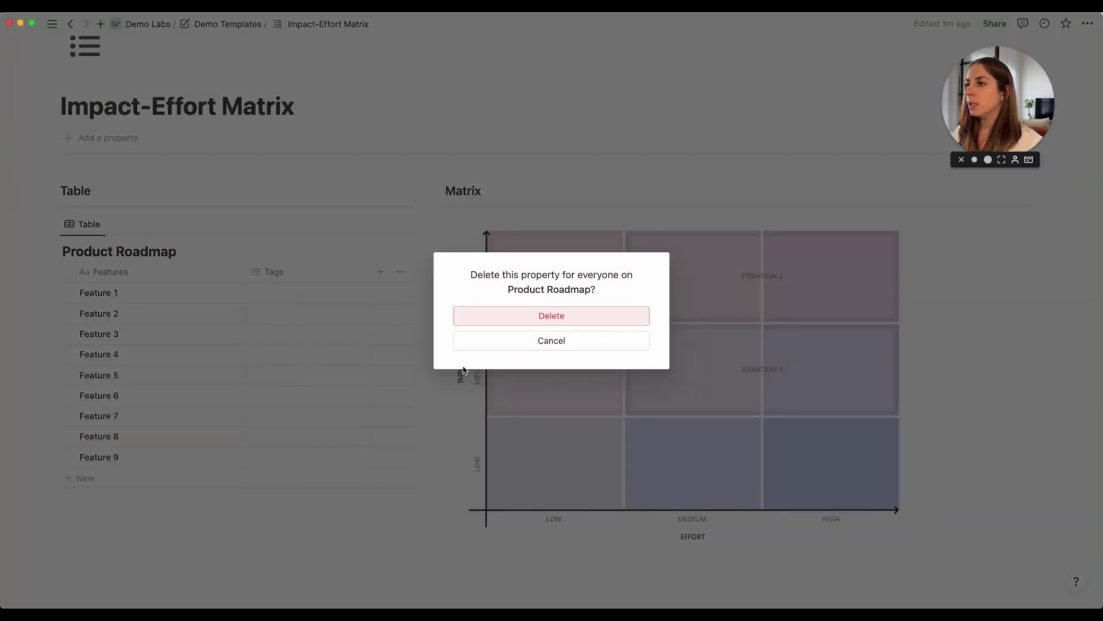
{"action": "left_click", "coordinate": [592, 324]}
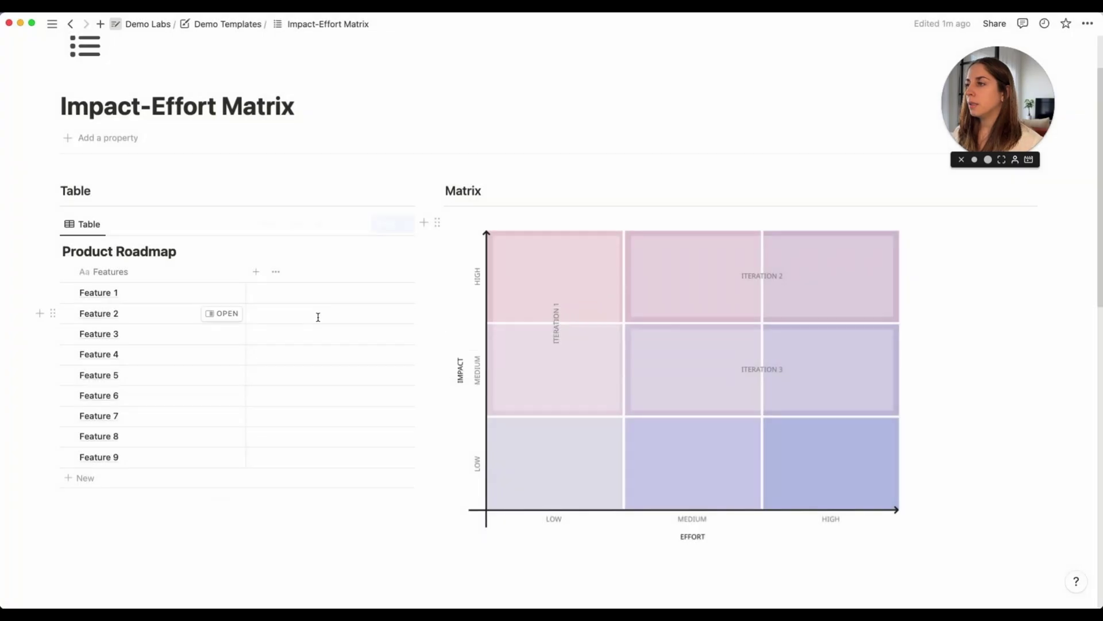
Add a new property named "Impact" to the database and set its type to Select
{"action": "left_click", "coordinate": [256, 274]}
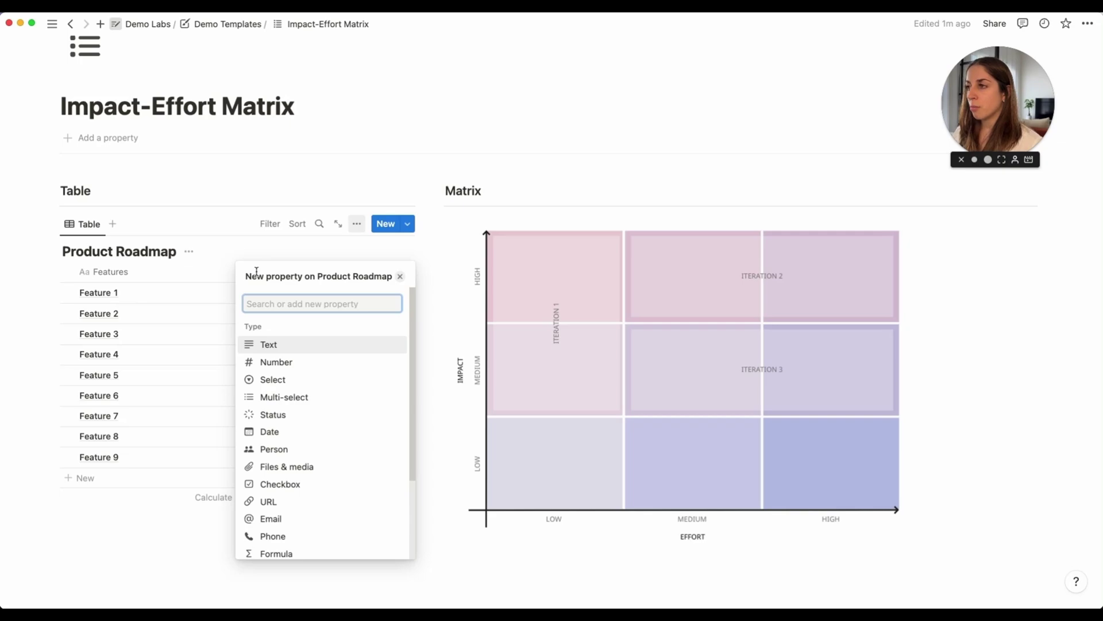
{"action": "type", "text": "Impa"}
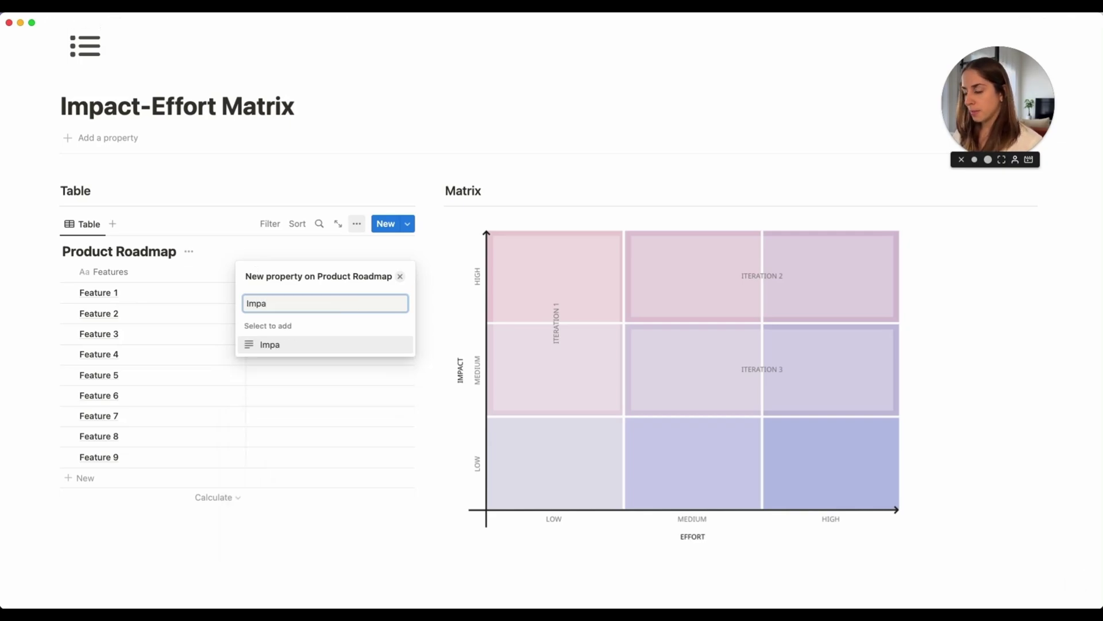
{"action": "type", "text": "ct"}
{"action": "key", "text": "Return"}
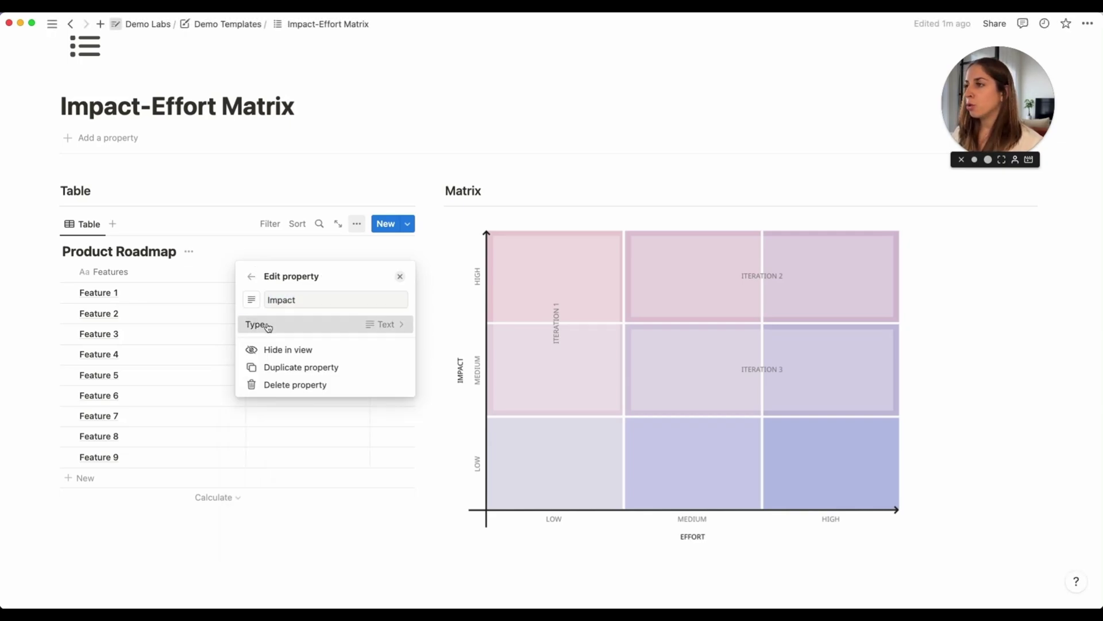
{"action": "left_click", "coordinate": [267, 325]}
{"action": "left_click", "coordinate": [286, 377]}
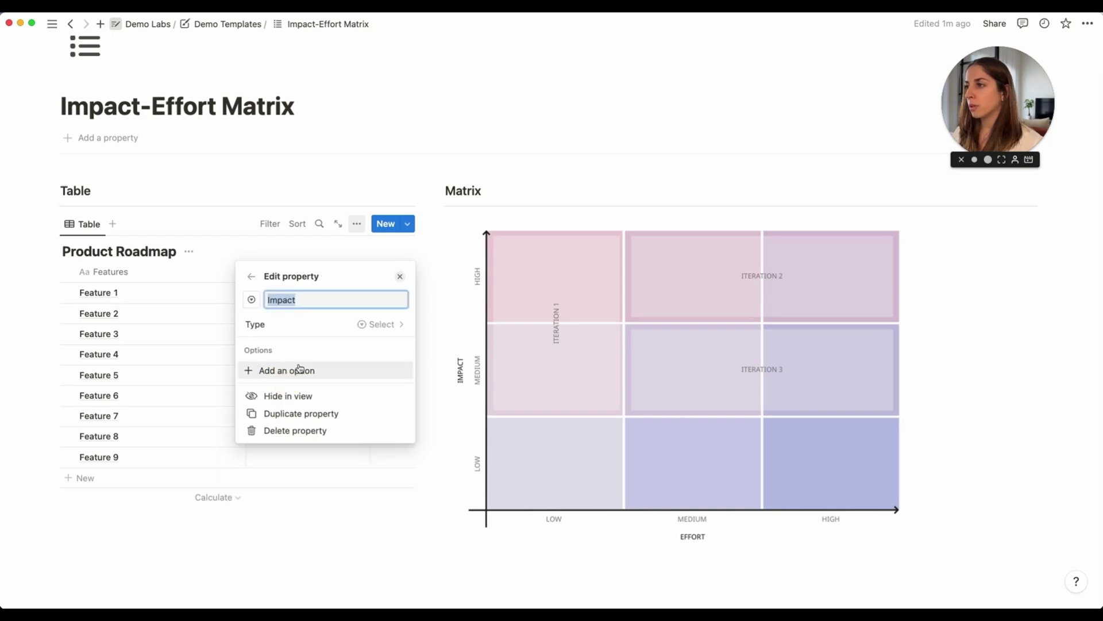
Add the options "Low", "Medium" and "High Impact" to the Impact property
{"action": "left_click", "coordinate": [299, 370]}
{"action": "type", "text": "Low"}
{"action": "key", "text": "Return"}
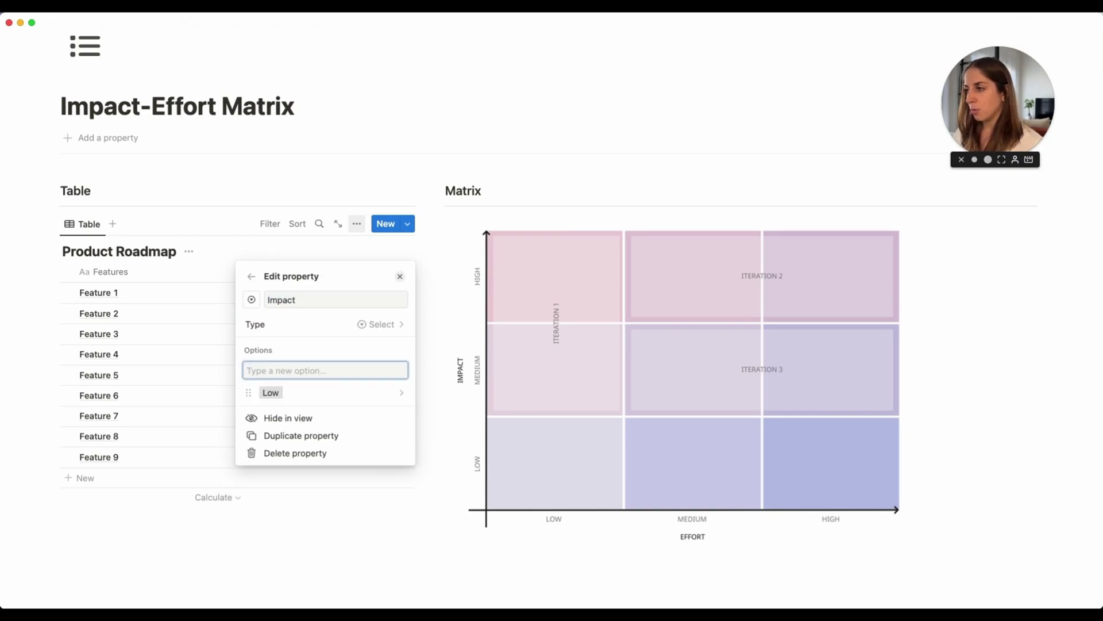
{"action": "type", "text": "Med"}
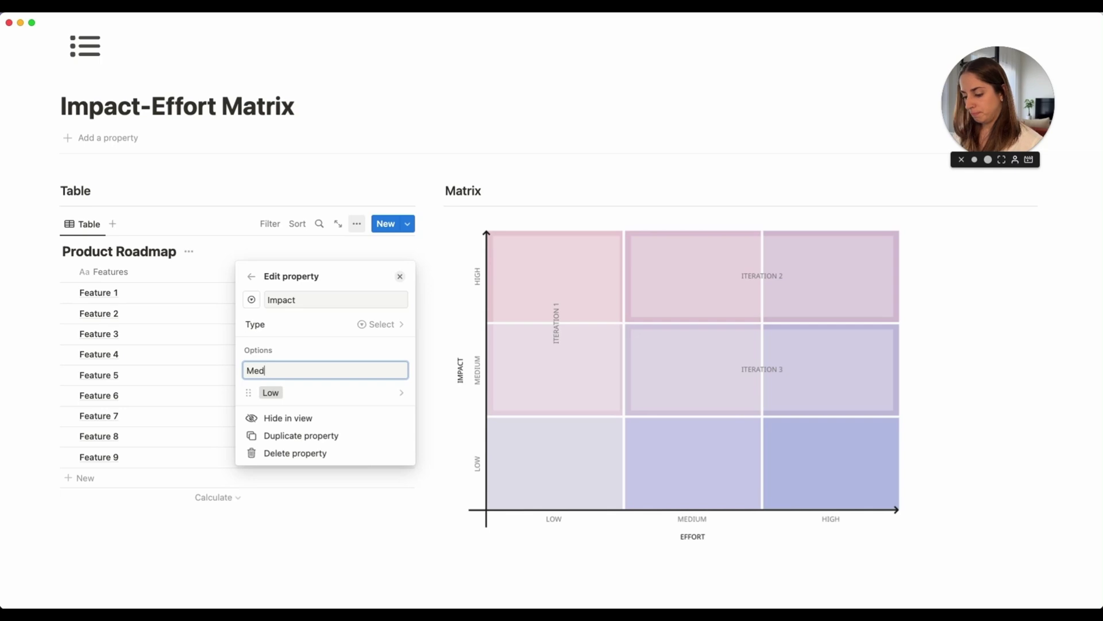
{"action": "type", "text": "oium"}
{"action": "key", "text": "Return"}
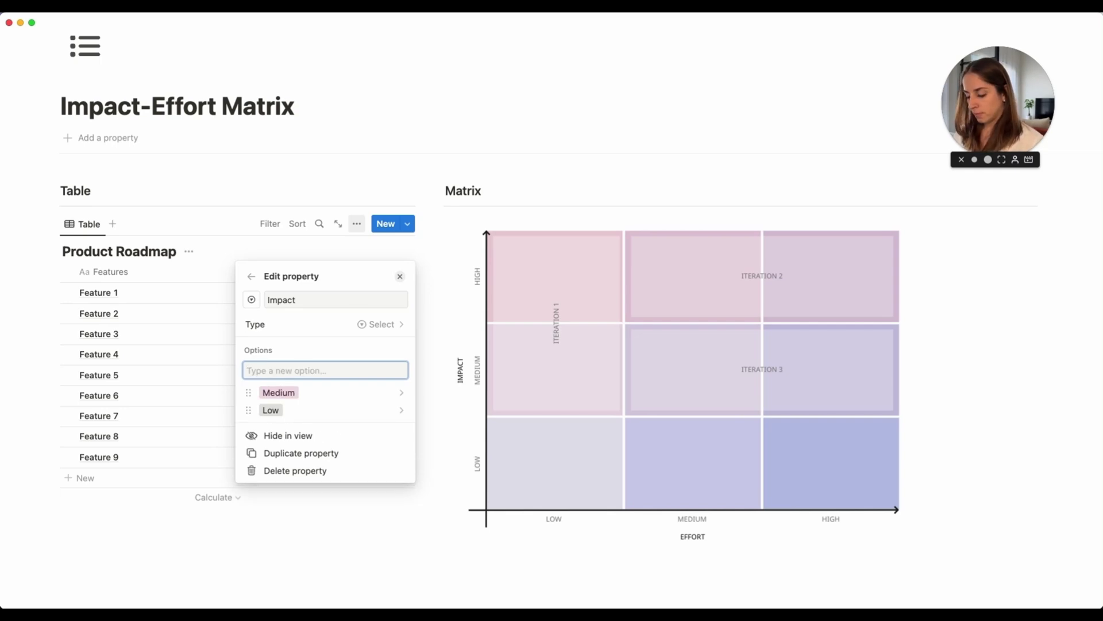
{"action": "type", "text": "High "}
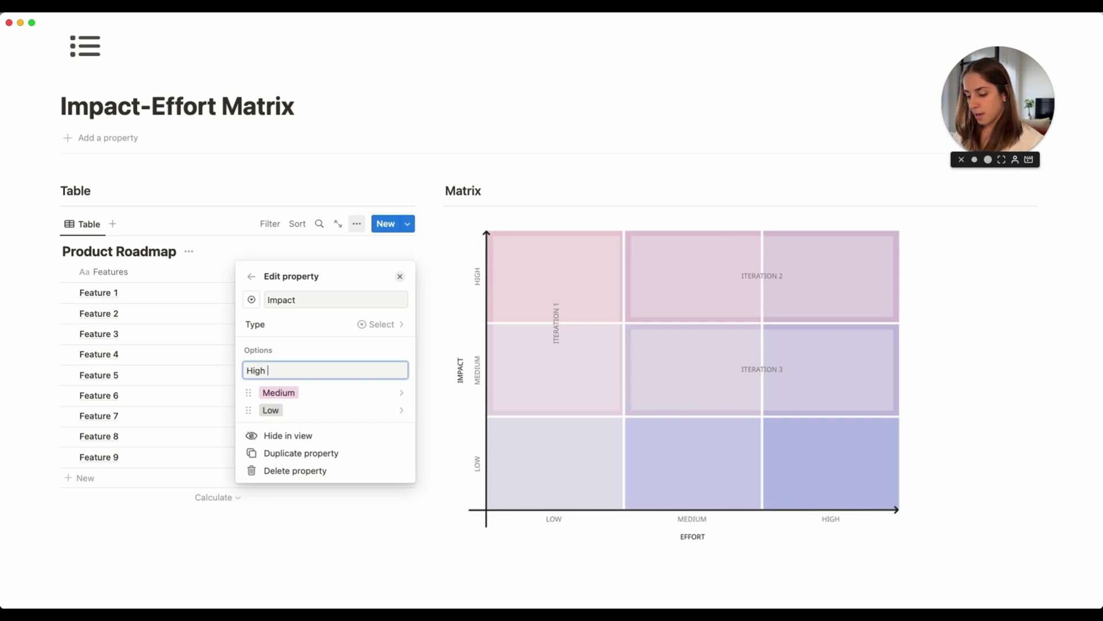
{"action": "type", "text": "Impact"}
{"action": "key", "text": "Return"}
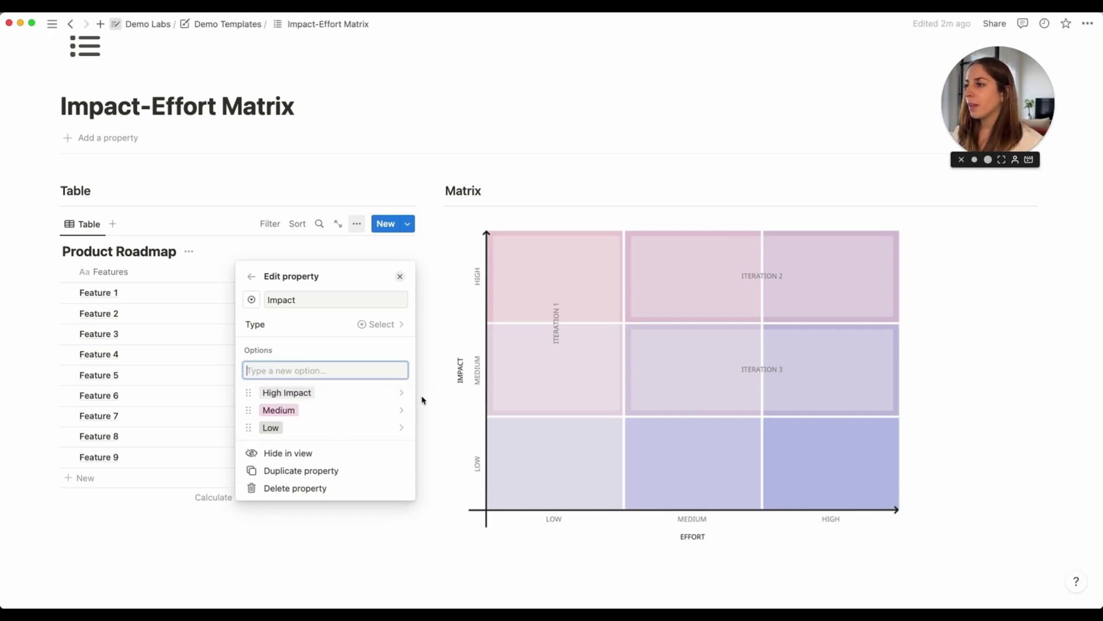
Rename the Medium option to "Medium Impact" and the Low option to "Low Impact"
{"action": "left_click", "coordinate": [403, 410]}
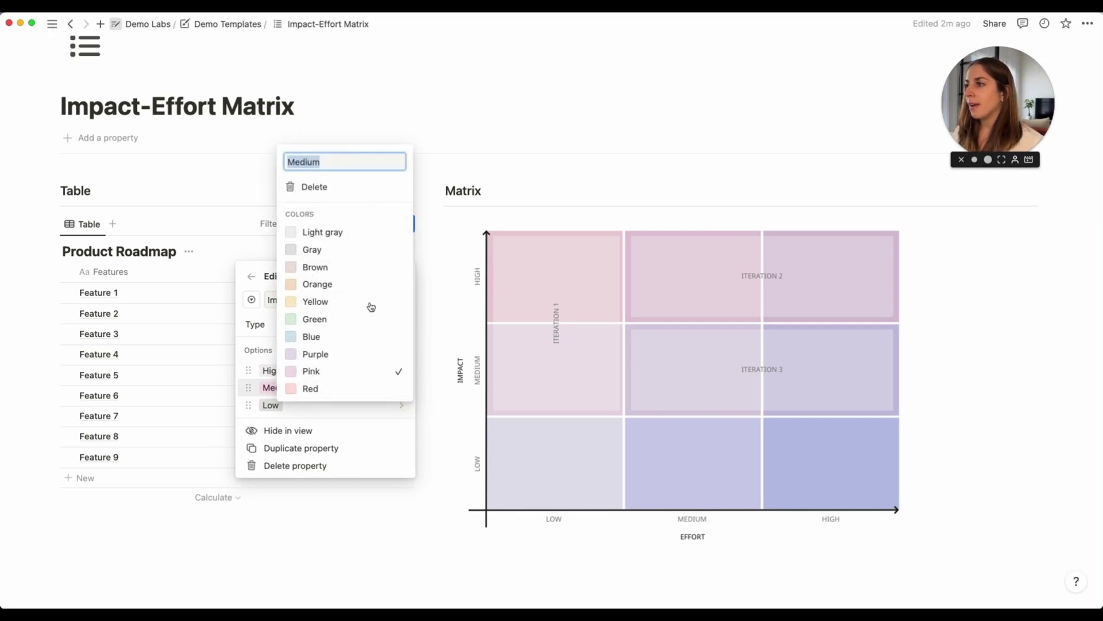
{"action": "left_click", "coordinate": [374, 161]}
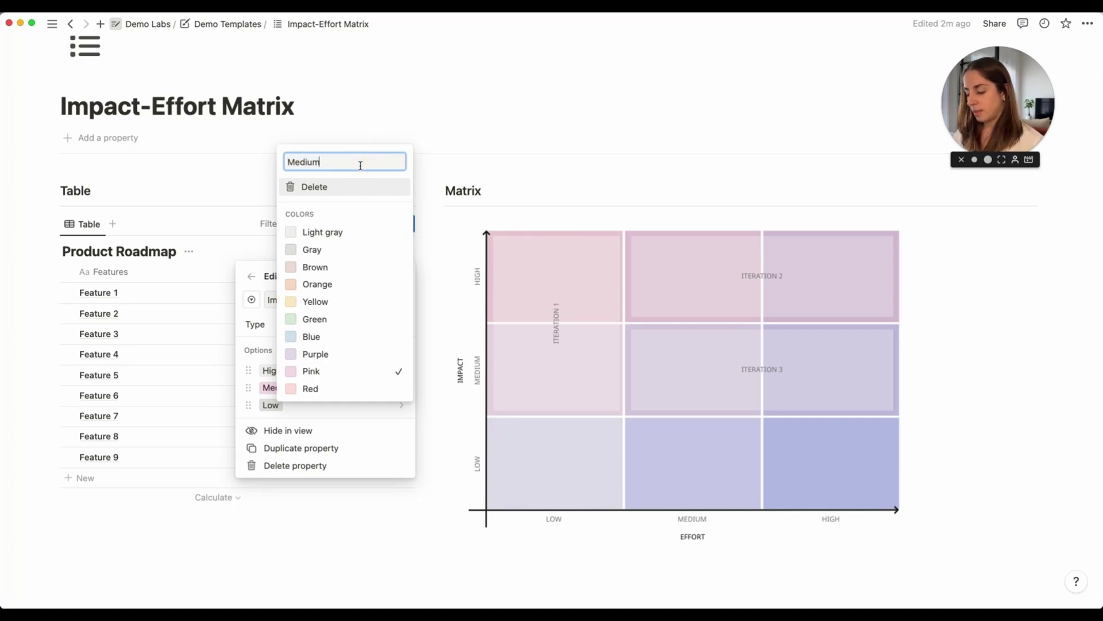
{"action": "type", "text": "Imopact"}
{"action": "key", "text": "BackSpace"}
{"action": "key", "text": "BackSpace"}
{"action": "key", "text": "BackSpace"}
{"action": "key", "text": "BackSpace"}
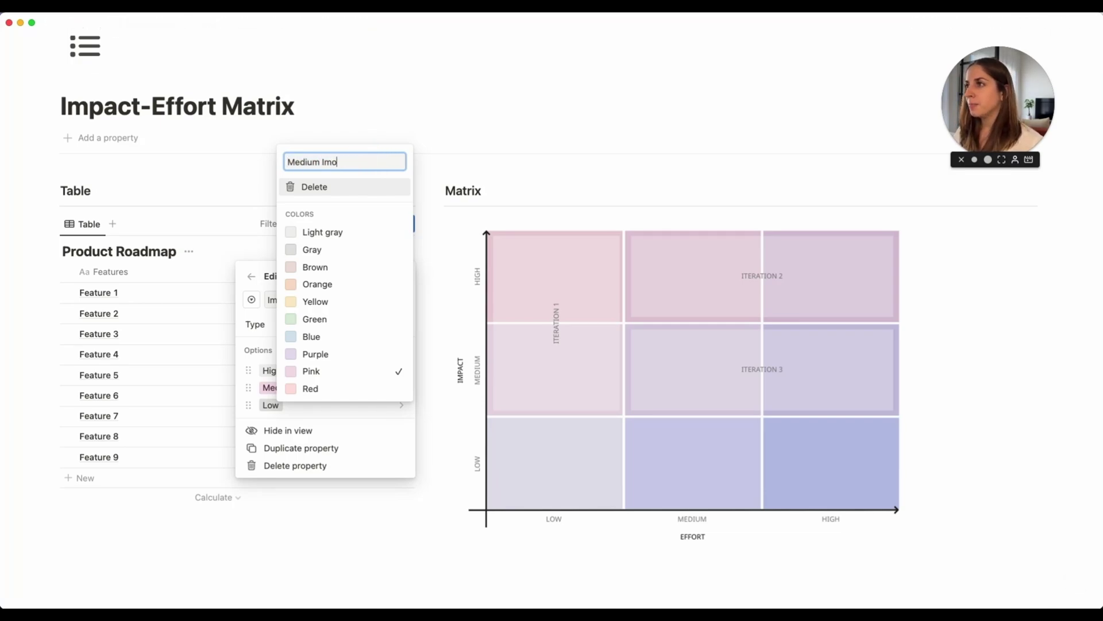
{"action": "type", "text": "pact"}
{"action": "key", "text": "Return"}
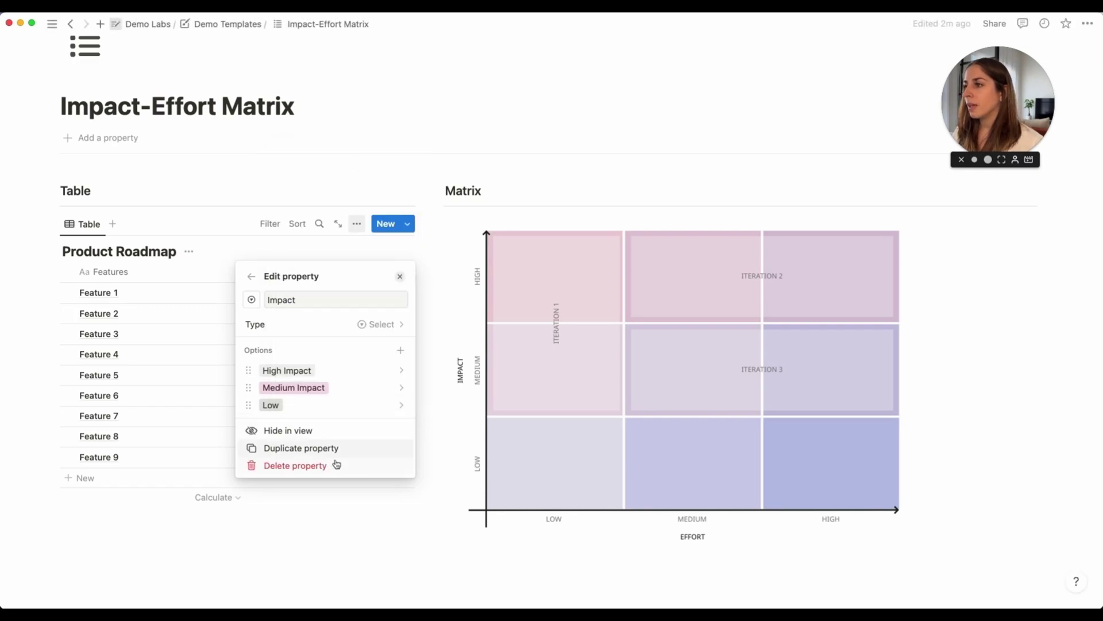
{"action": "left_click", "coordinate": [387, 405]}
{"action": "left_click", "coordinate": [363, 164]}
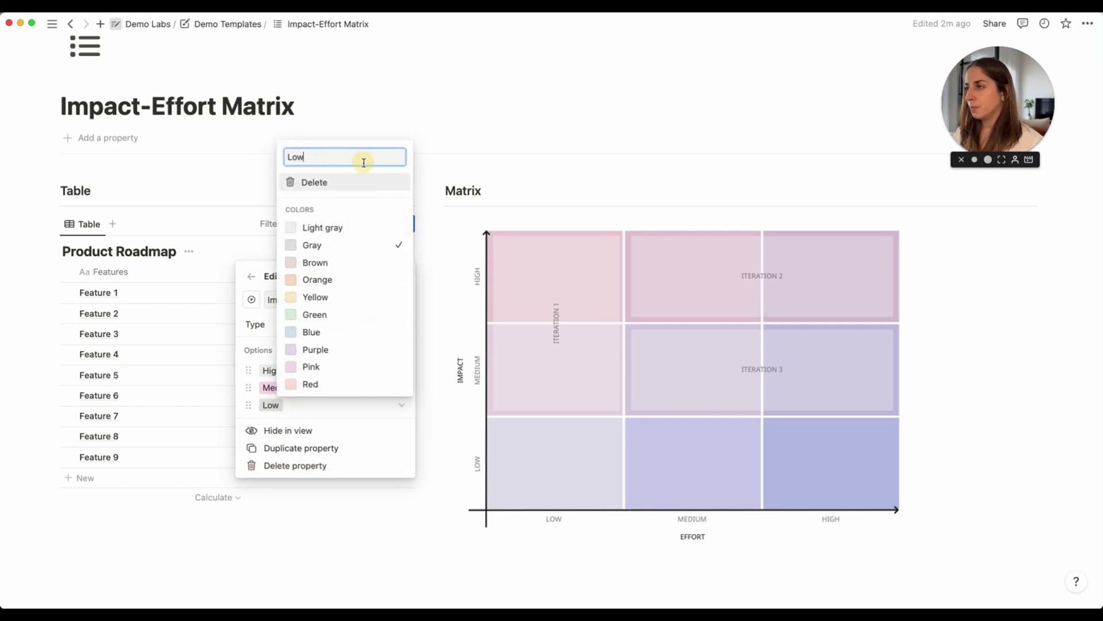
{"action": "type", "text": "Impact"}
{"action": "key", "text": "Return"}
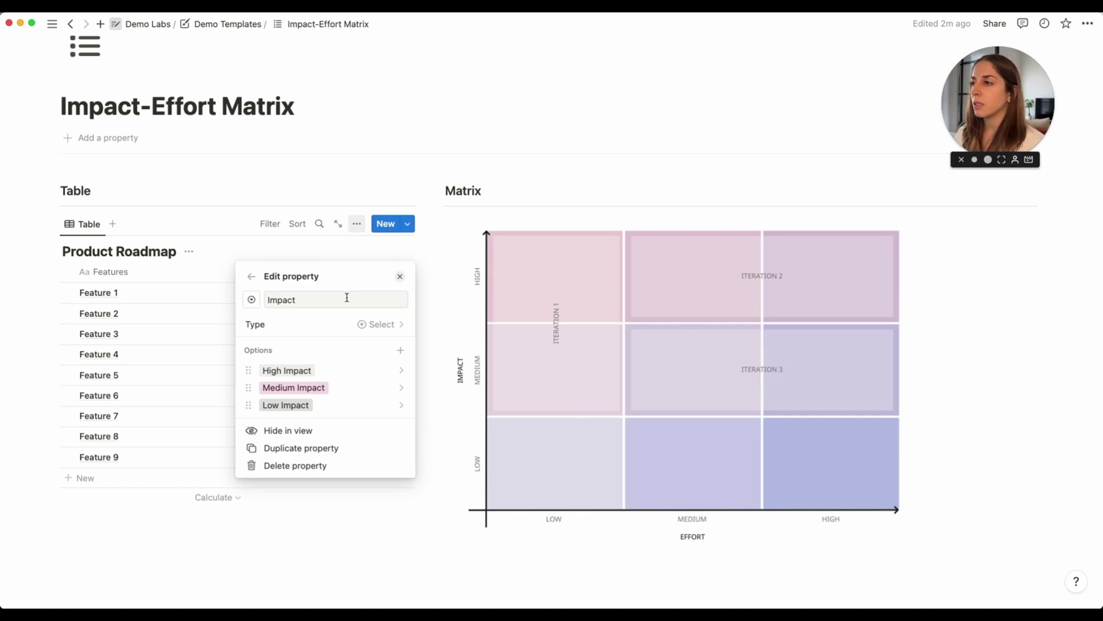
Color the Impact options green for High Impact, yellow for Medium Impact and red for Low Impact
{"action": "left_click", "coordinate": [396, 375]}
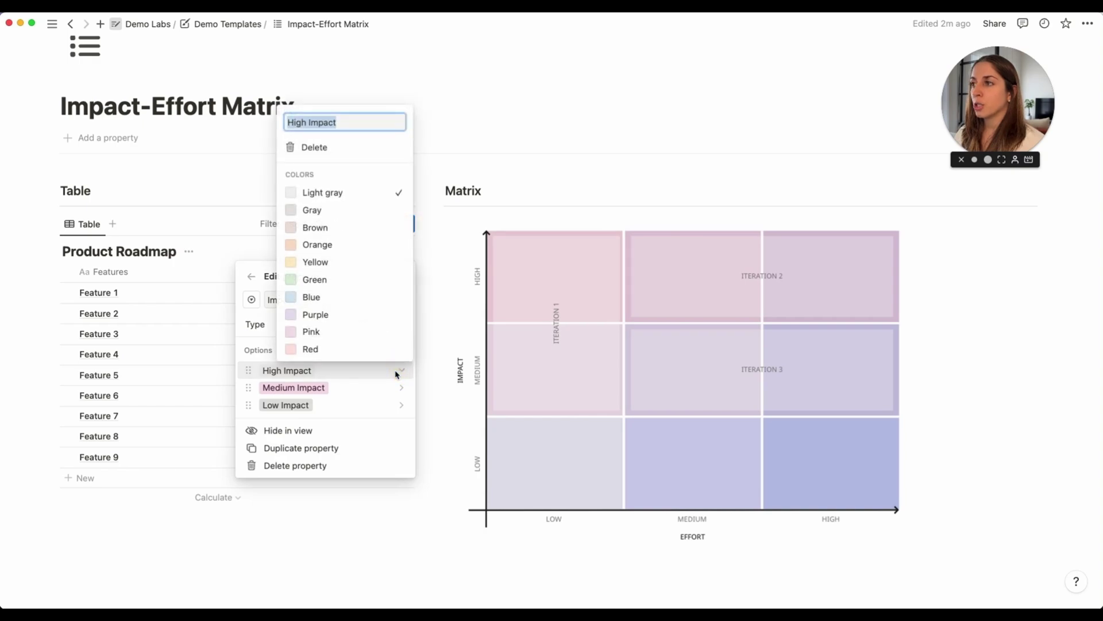
{"action": "left_click", "coordinate": [316, 282]}
{"action": "left_click", "coordinate": [367, 387]}
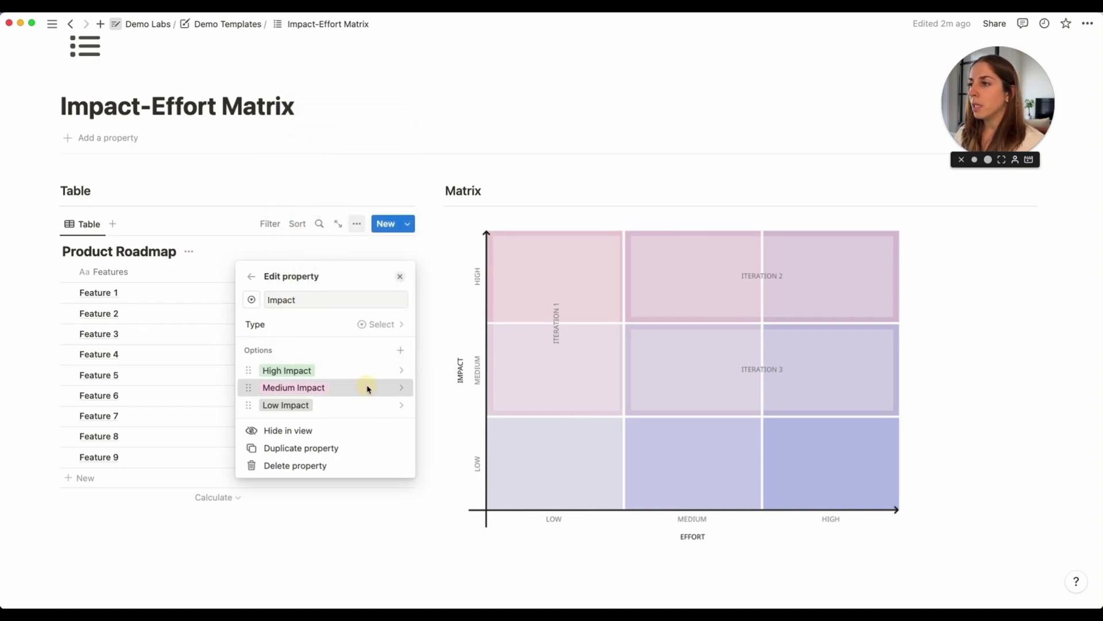
{"action": "left_click", "coordinate": [368, 387]}
{"action": "left_click", "coordinate": [315, 280]}
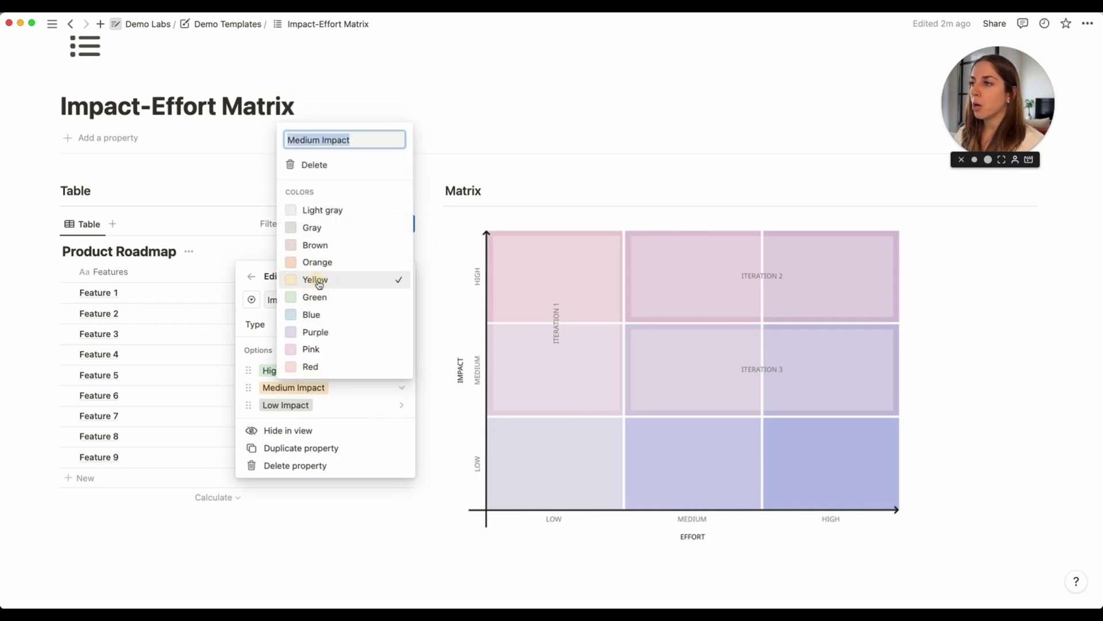
{"action": "left_click", "coordinate": [353, 409]}
{"action": "left_click", "coordinate": [378, 407]}
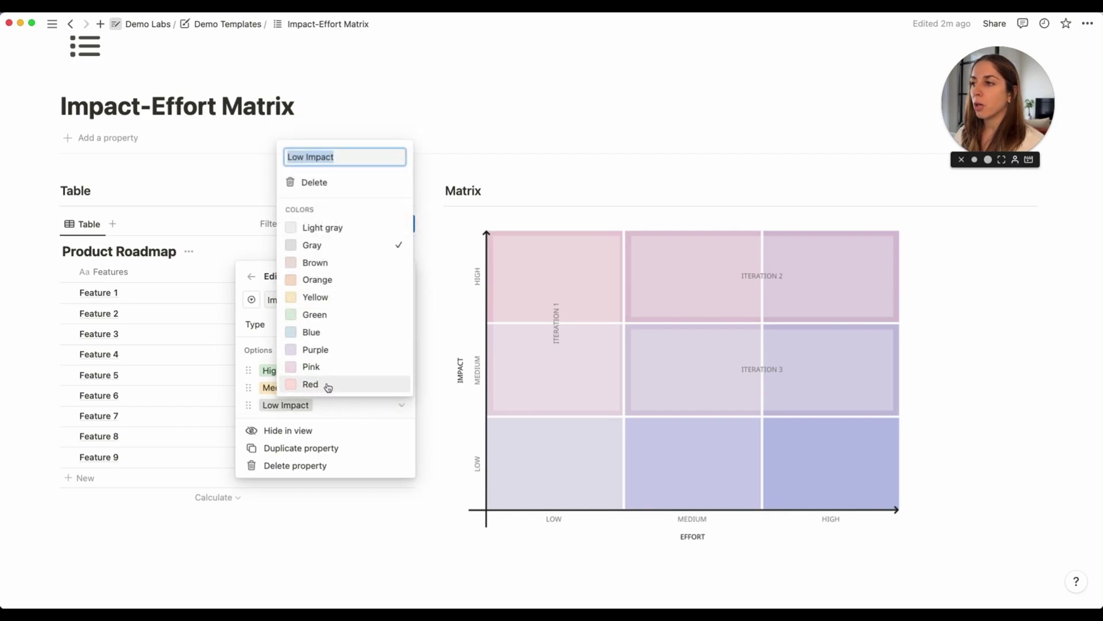
{"action": "left_click", "coordinate": [328, 386]}
{"action": "left_click", "coordinate": [193, 324]}
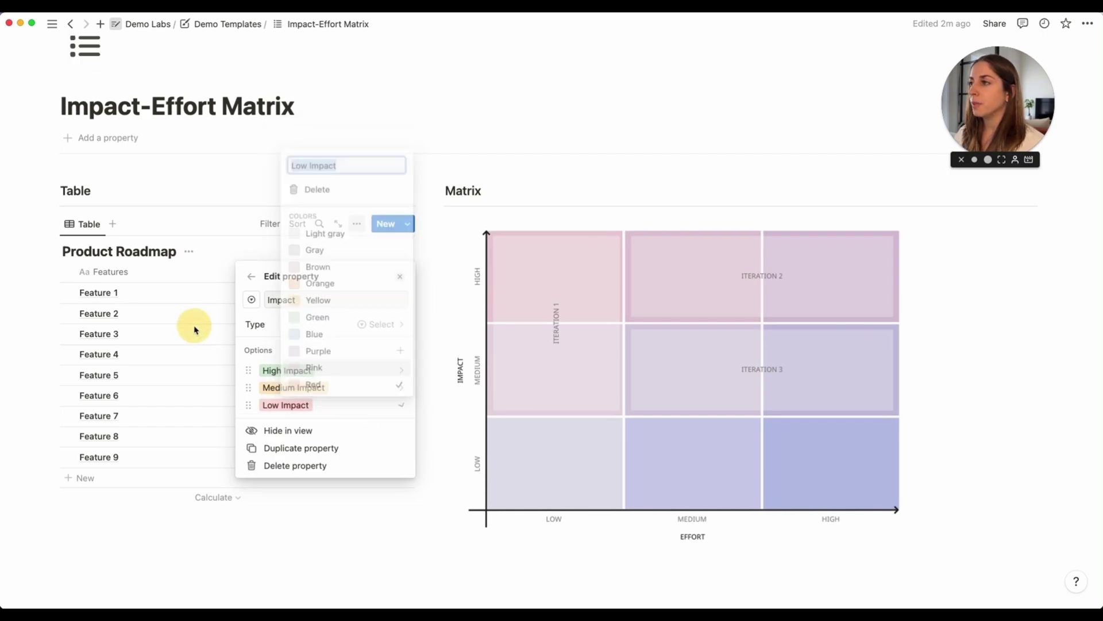
{"action": "left_click", "coordinate": [400, 277]}
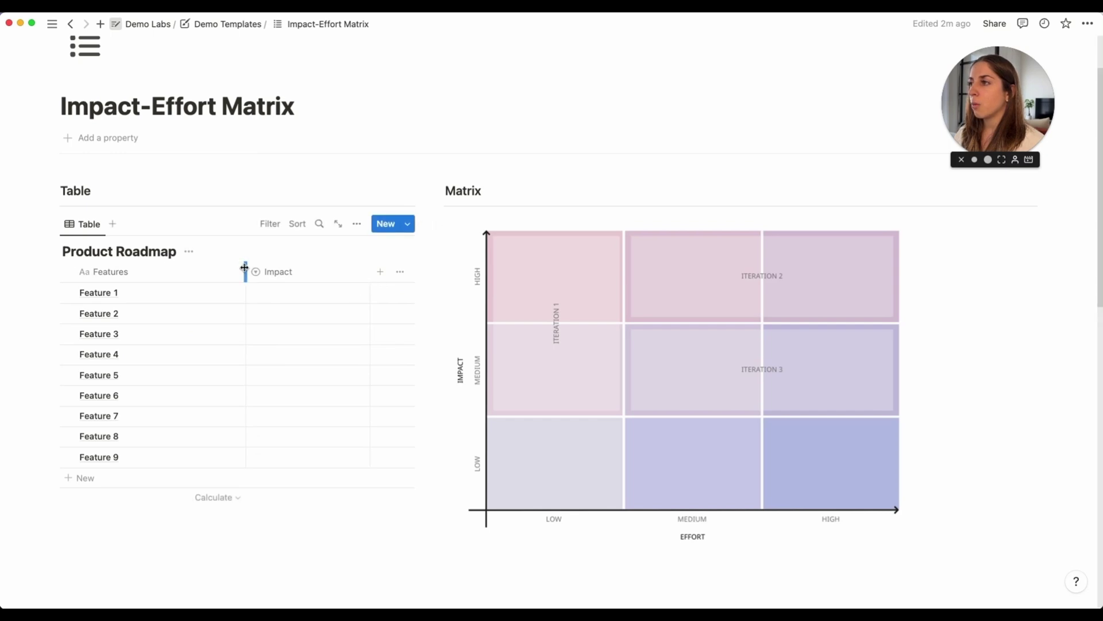
Narrow the Features column and add a new property named "Effort" with its type set to Select
{"action": "left_click_drag", "start_coordinate": [244, 267], "coordinate": [202, 271]}
{"action": "left_click", "coordinate": [336, 271]}
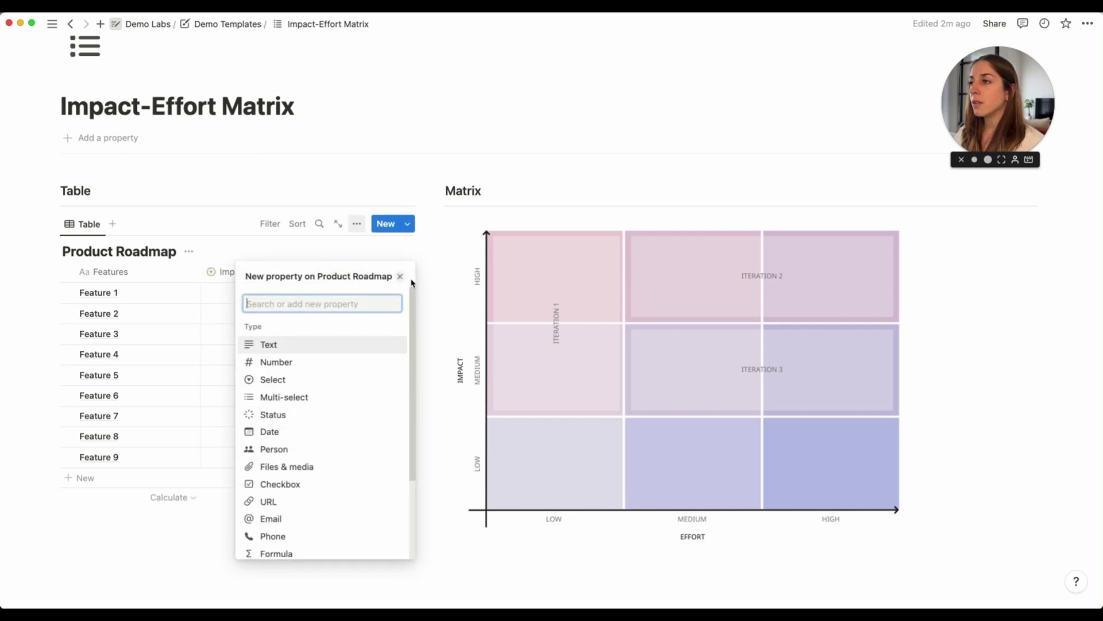
{"action": "type", "text": "Effort"}
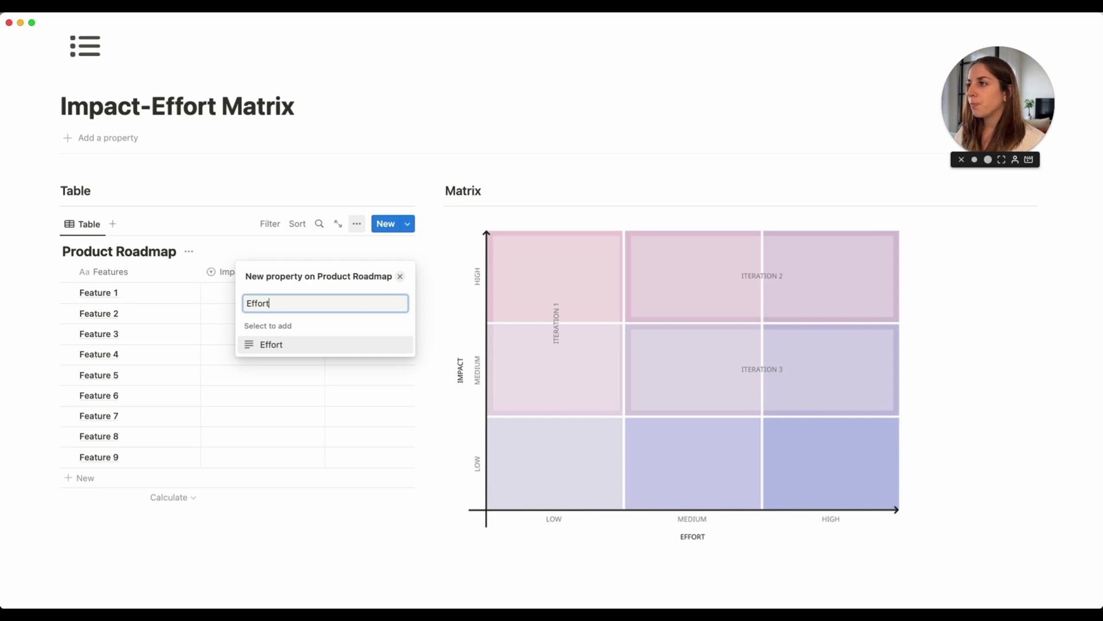
{"action": "key", "text": "Return"}
{"action": "left_click", "coordinate": [362, 323]}
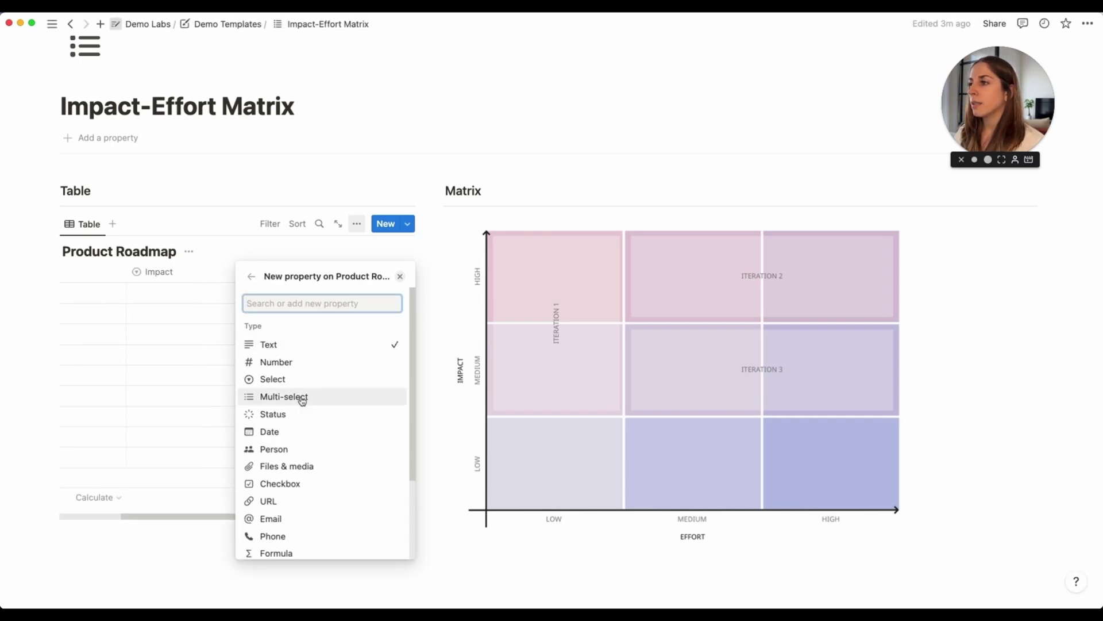
{"action": "left_click", "coordinate": [313, 380]}
Add the options "Low Effort", "Medium Effort" and "High Effort" to the Effort property
{"action": "left_click", "coordinate": [316, 370]}
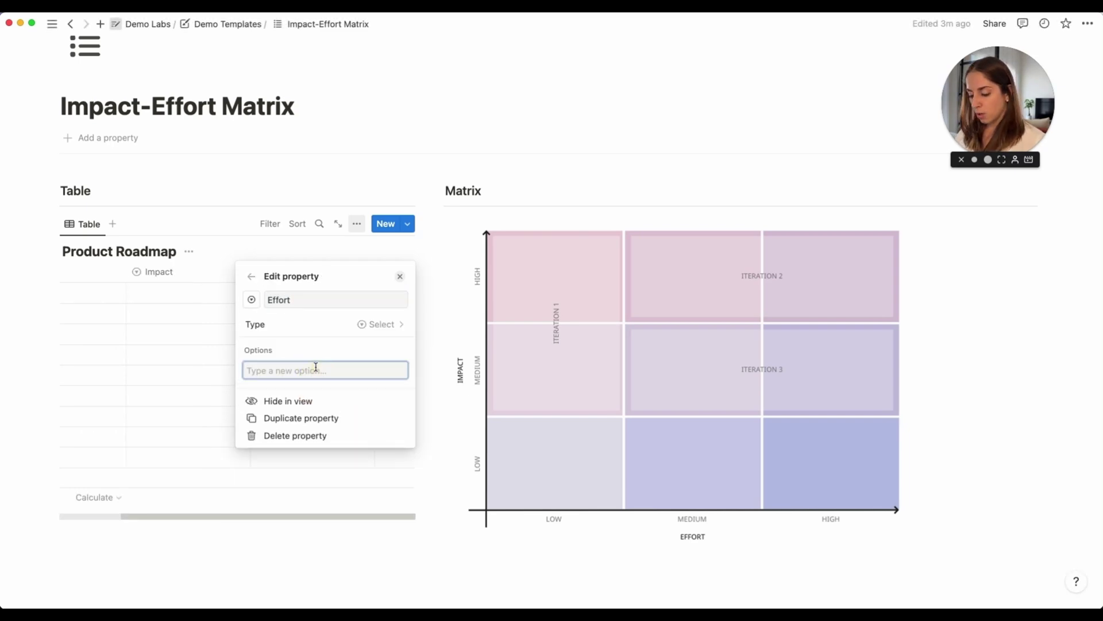
{"action": "type", "text": "Low ER"}
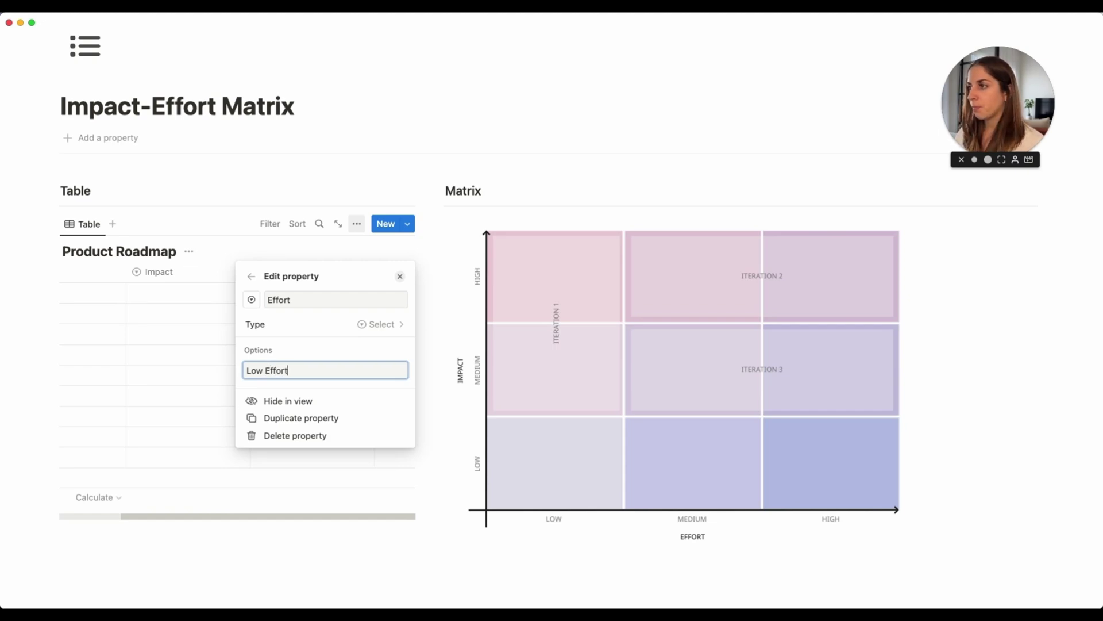
{"action": "key", "text": "Return"}
{"action": "type", "text": "Medfium"}
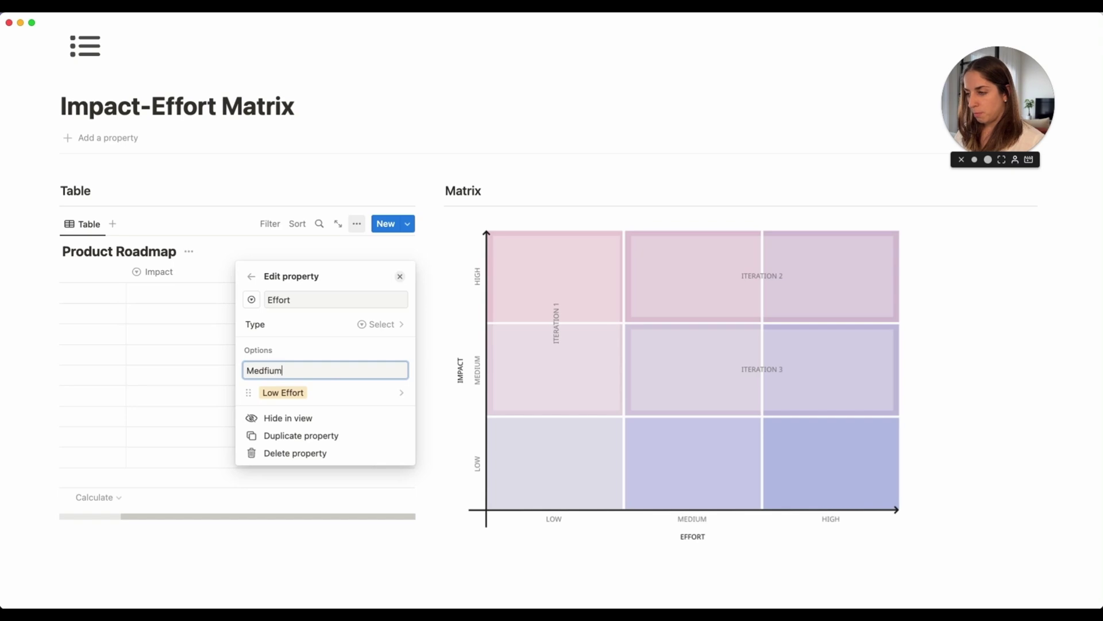
{"action": "key", "text": "BackSpace"}
{"action": "key", "text": "BackSpace"}
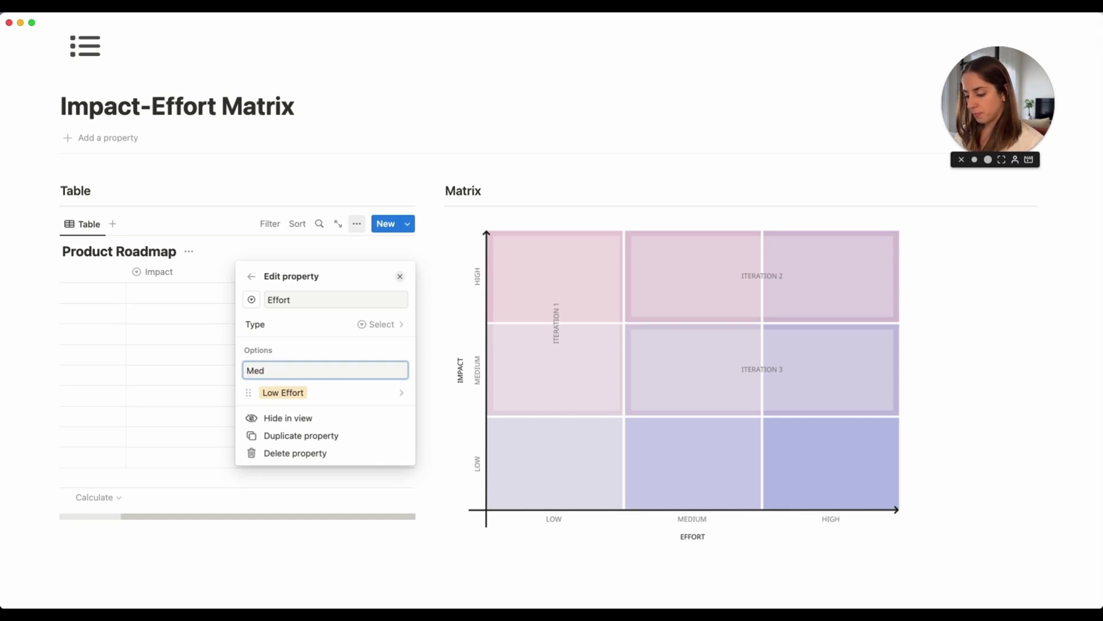
{"action": "type", "text": "EW"}
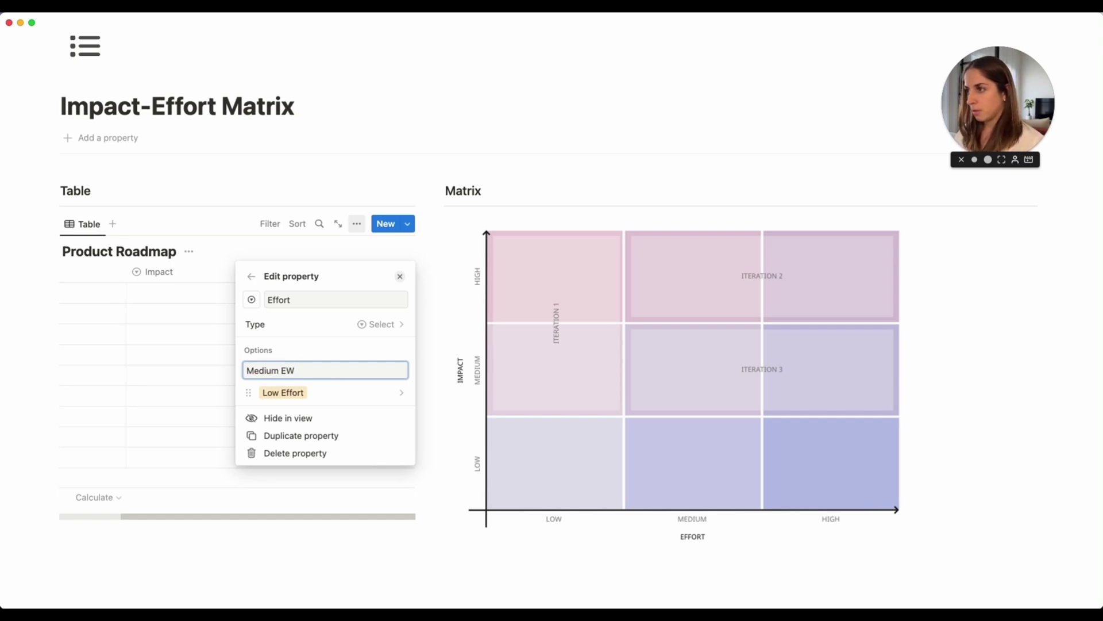
{"action": "key", "text": "Return"}
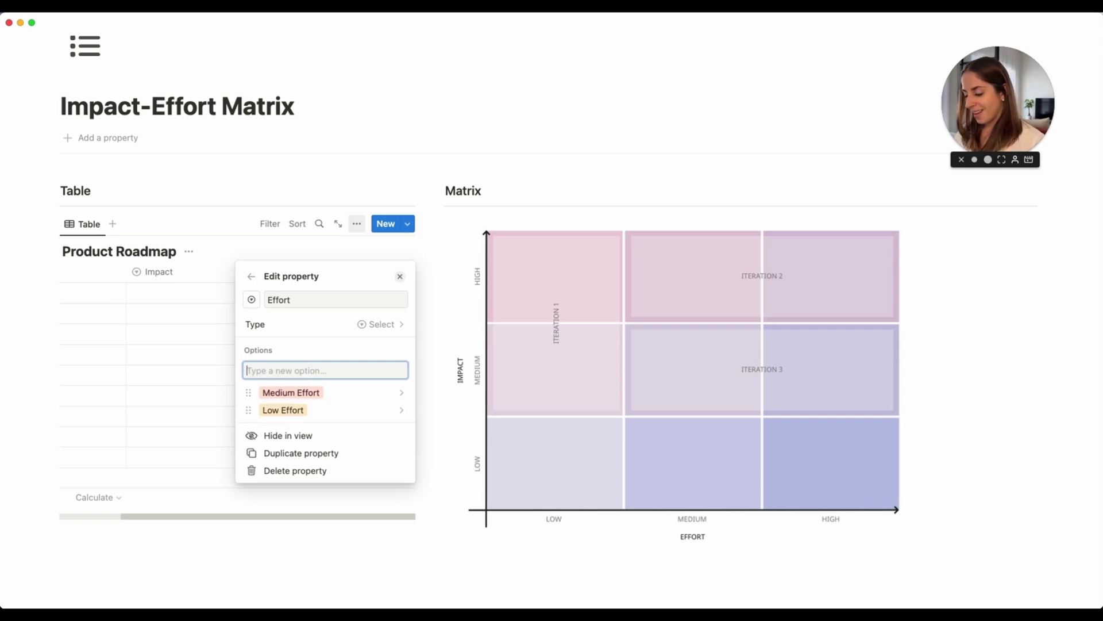
{"action": "type", "text": "High Effor"}
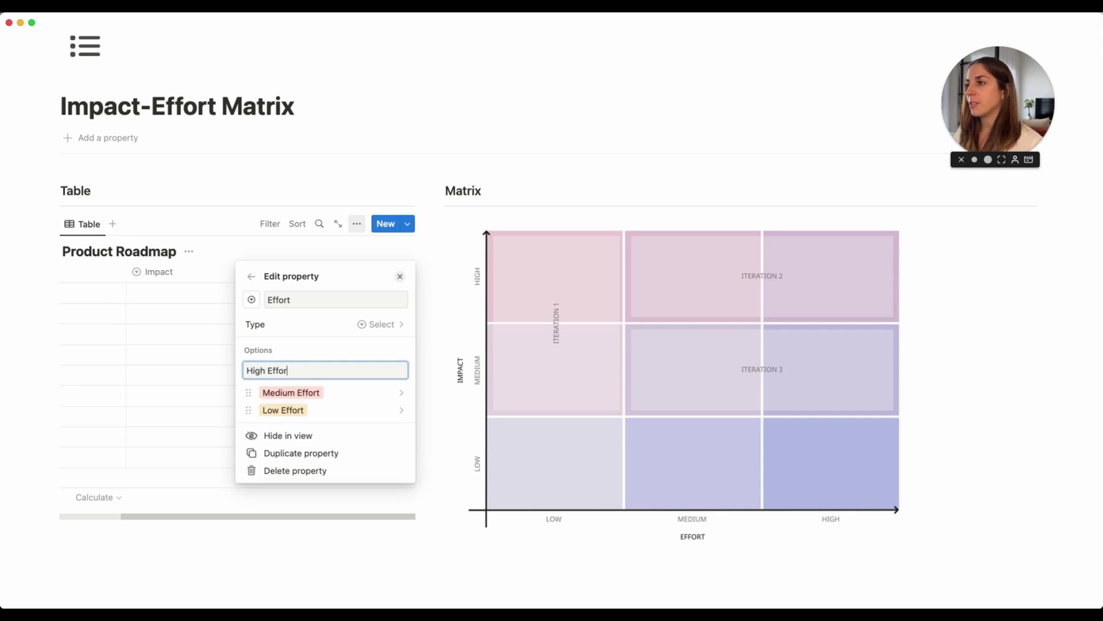
{"action": "type", "text": "t"}
{"action": "key", "text": "Return"}
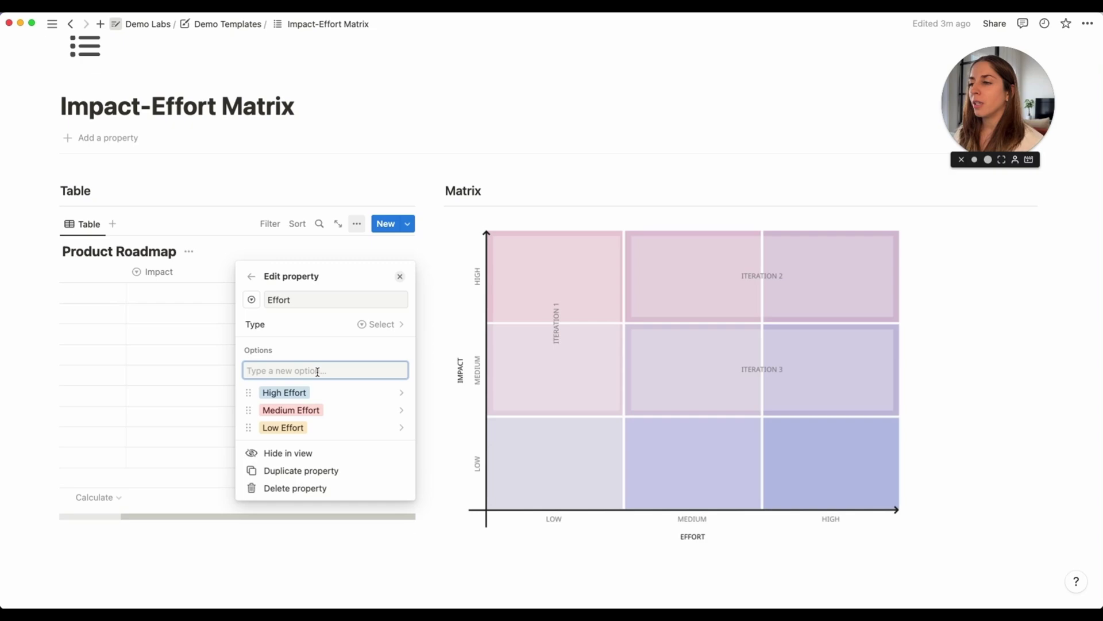
Color the Effort options red for High Effort, yellow for Medium Effort and green for Low Effort
{"action": "left_click", "coordinate": [360, 394]}
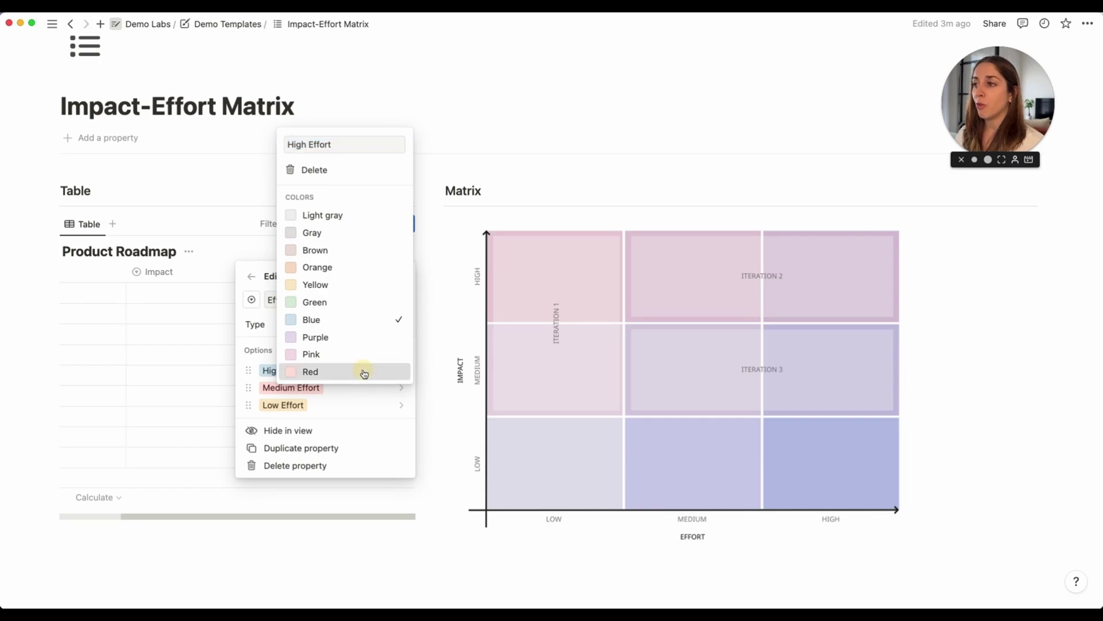
{"action": "left_click", "coordinate": [364, 373]}
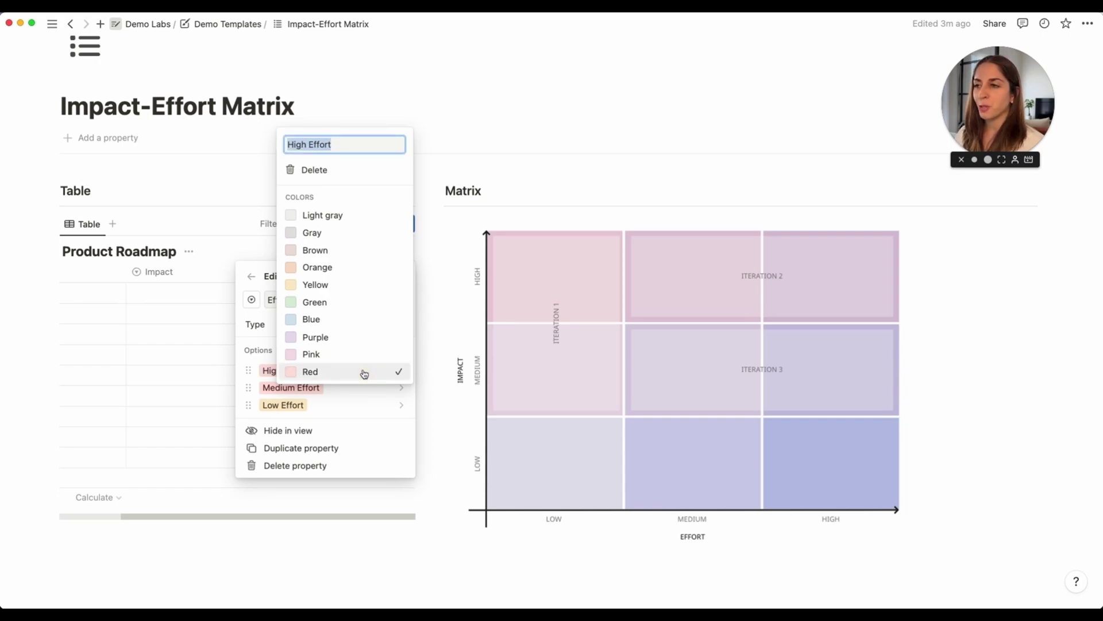
{"action": "left_click", "coordinate": [349, 388]}
{"action": "left_click", "coordinate": [329, 389]}
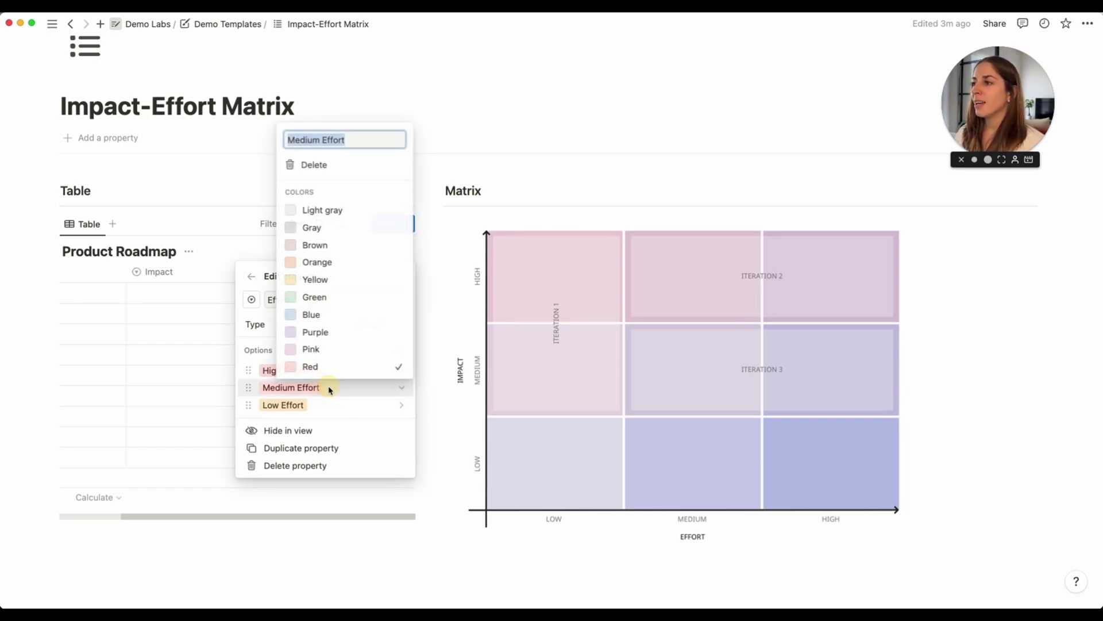
{"action": "left_click", "coordinate": [350, 280]}
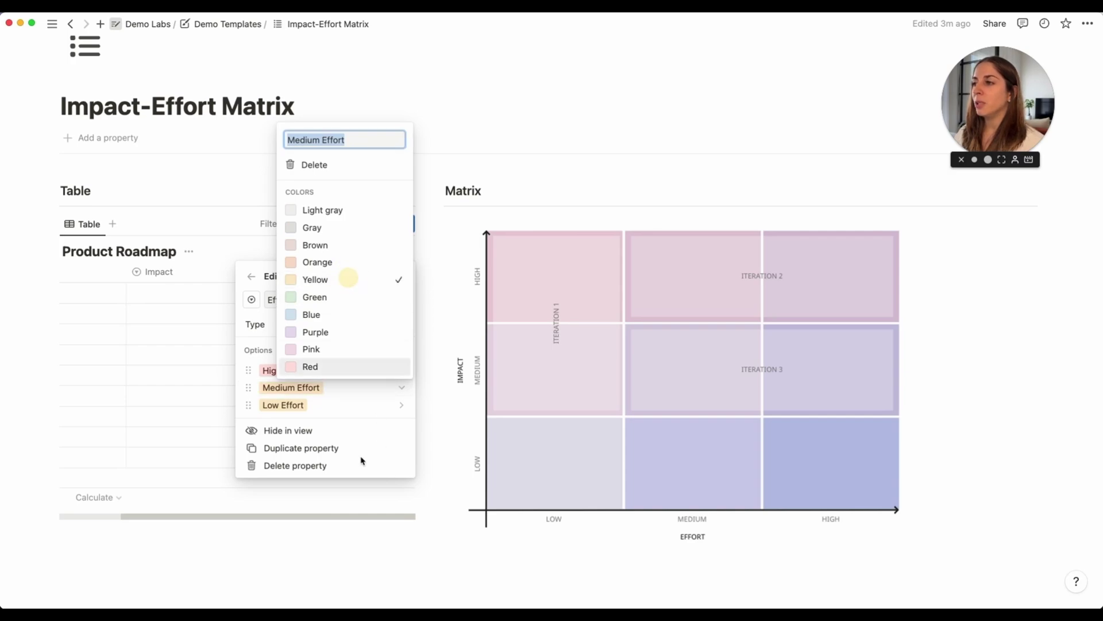
{"action": "left_click", "coordinate": [338, 413]}
{"action": "left_click", "coordinate": [346, 409]}
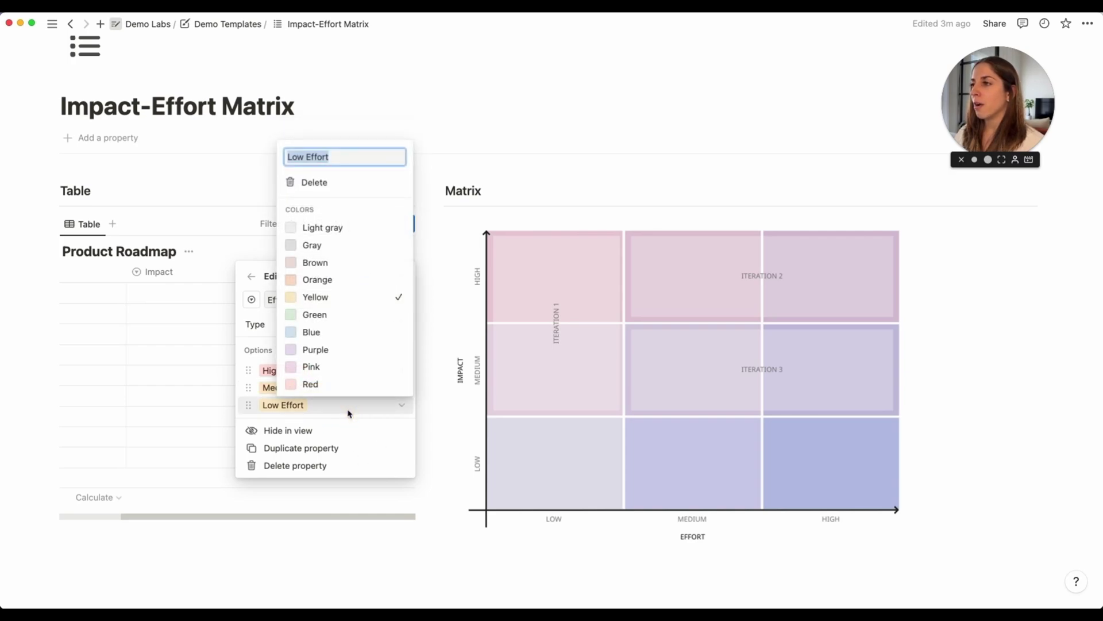
{"action": "left_click", "coordinate": [349, 319]}
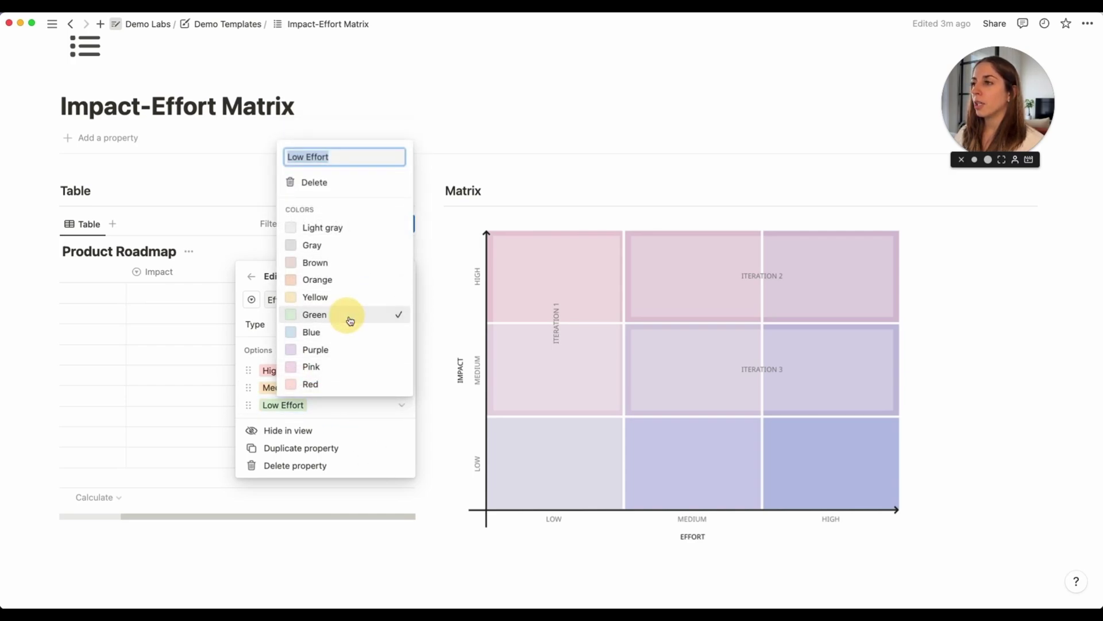
{"action": "left_click", "coordinate": [345, 530]}
{"action": "left_click", "coordinate": [347, 515]}
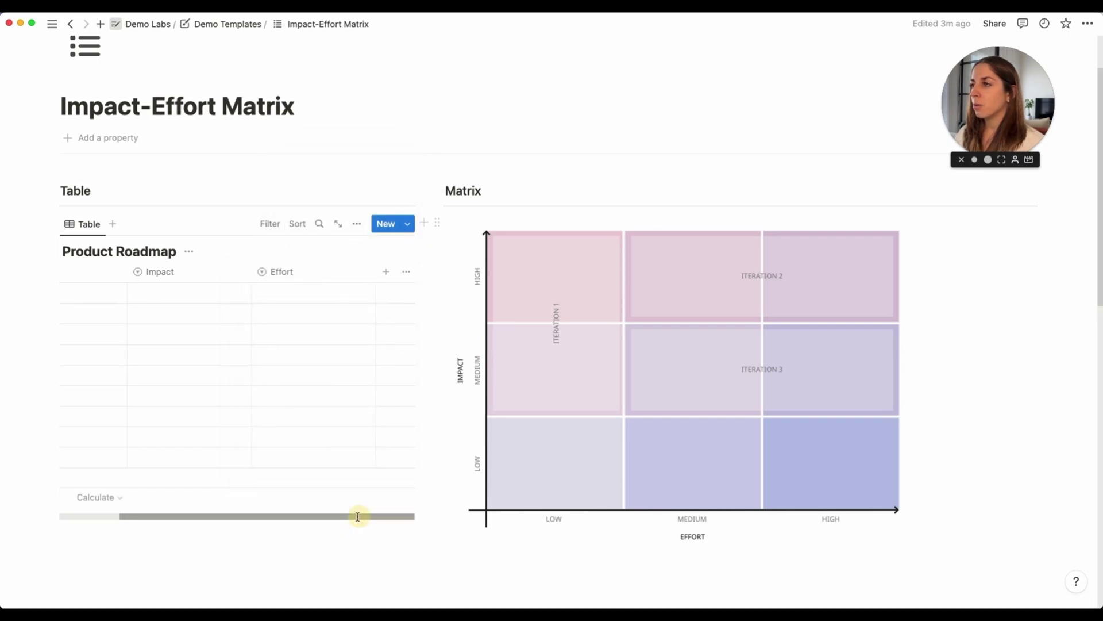
Rate Feature 1 as High Impact and Low Effort in the Product Roadmap table
{"action": "left_click_drag", "start_coordinate": [358, 516], "coordinate": [263, 512]}
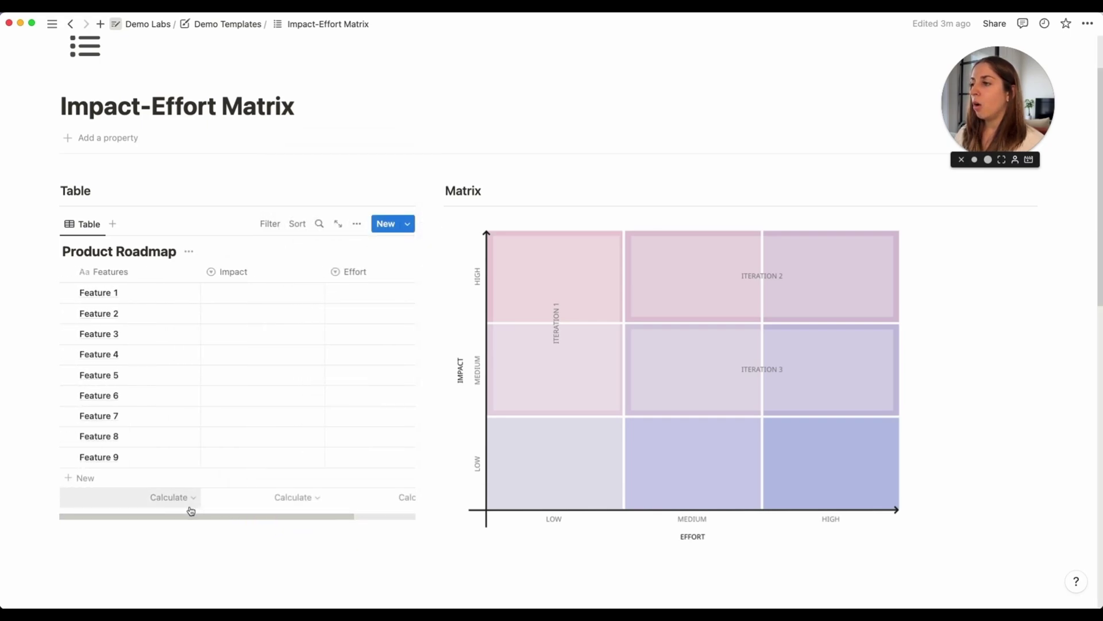
{"action": "left_click", "coordinate": [238, 297]}
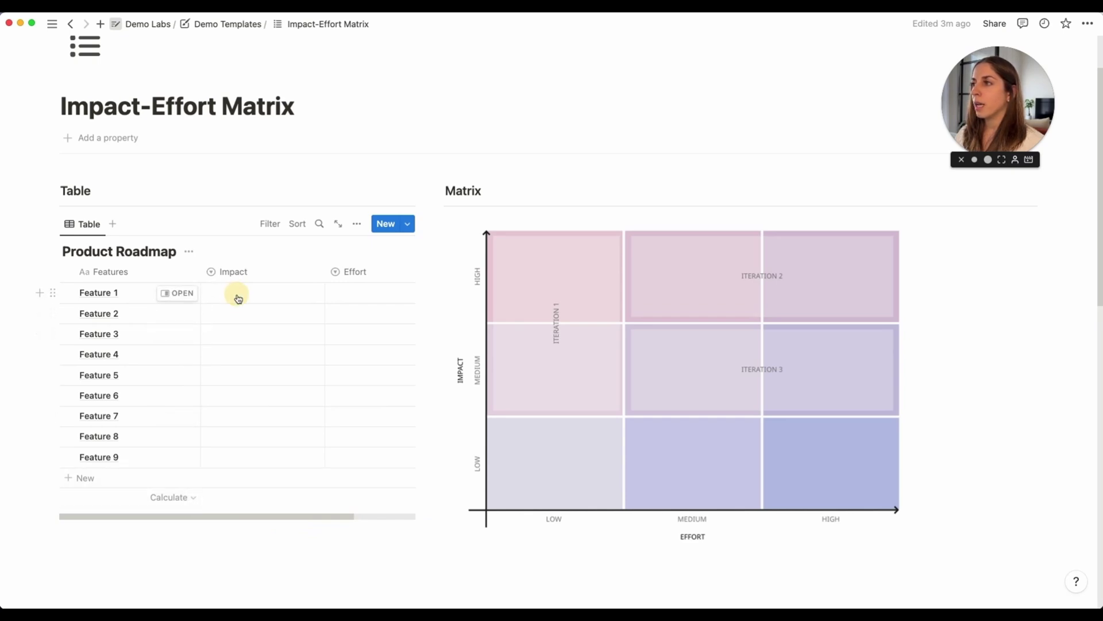
{"action": "left_click", "coordinate": [238, 333]}
{"action": "left_click", "coordinate": [350, 295]}
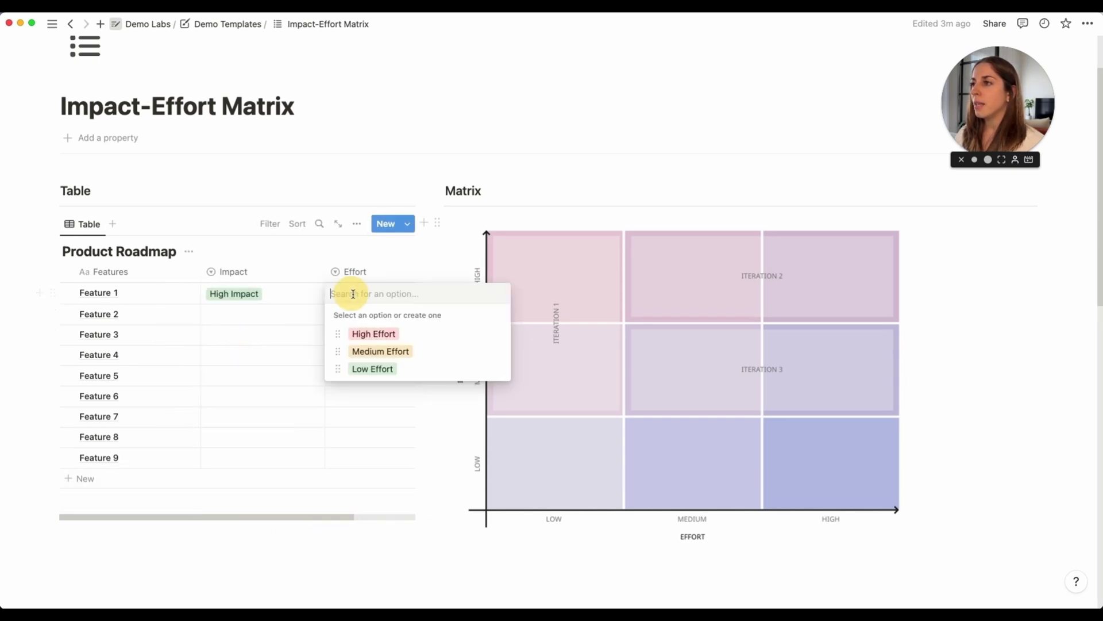
{"action": "left_click", "coordinate": [374, 368]}
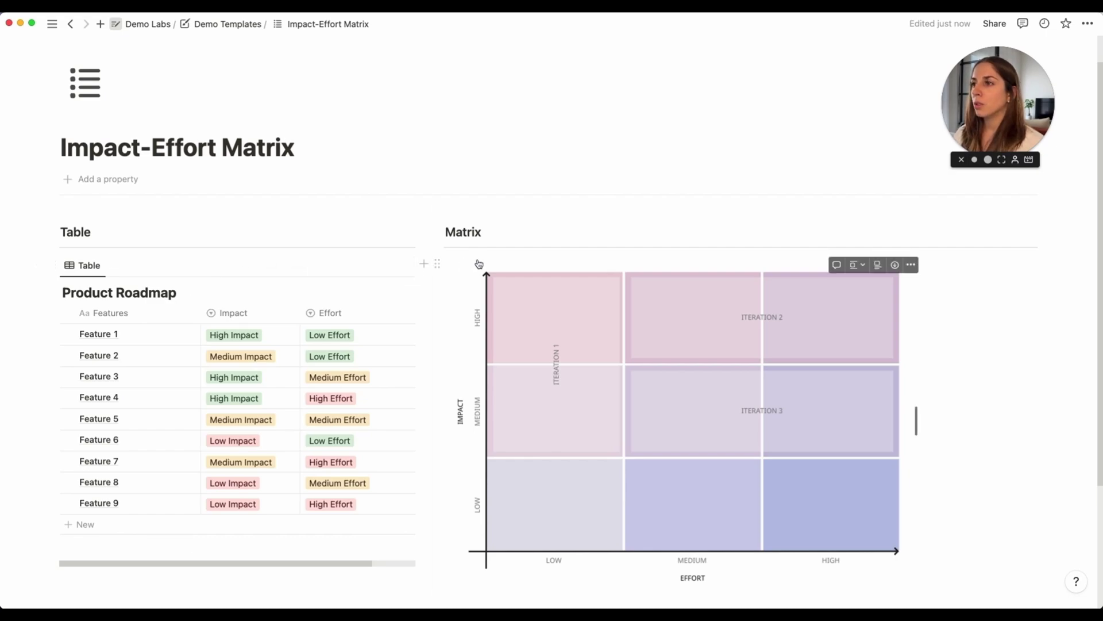
Move the matrix image out of the Matrix column to below the two columns
{"action": "left_click_drag", "start_coordinate": [438, 263], "coordinate": [60, 430]}
{"action": "scroll", "coordinate": [581, 281], "scroll_direction": "up", "scroll_amount": 2}
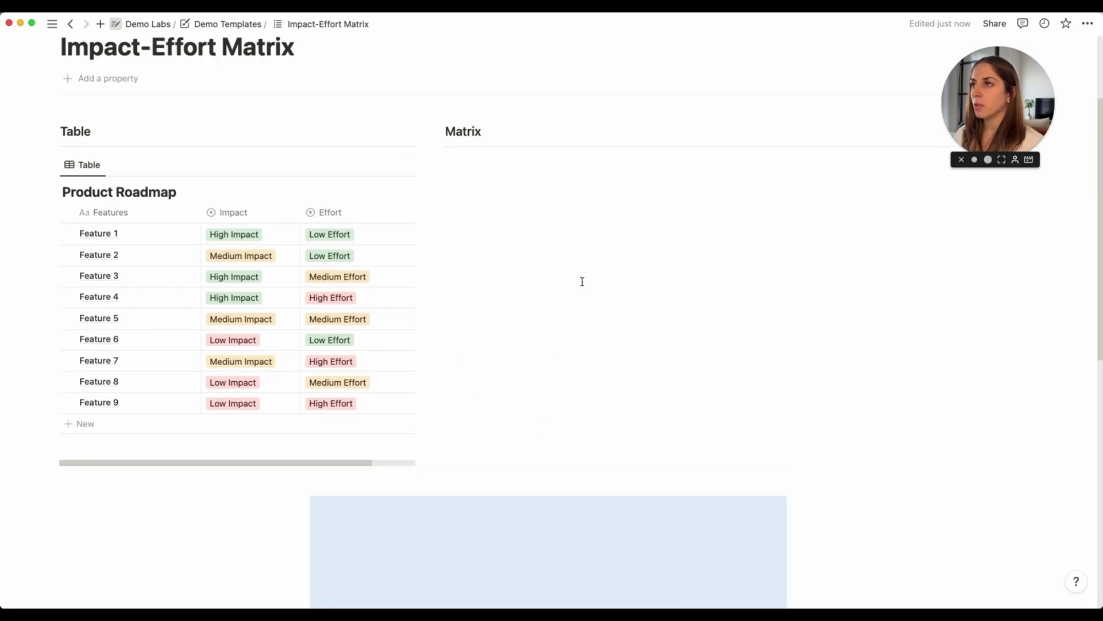
Insert a linked view of the Product Roadmap database under the Matrix heading
{"action": "left_click", "coordinate": [490, 161]}
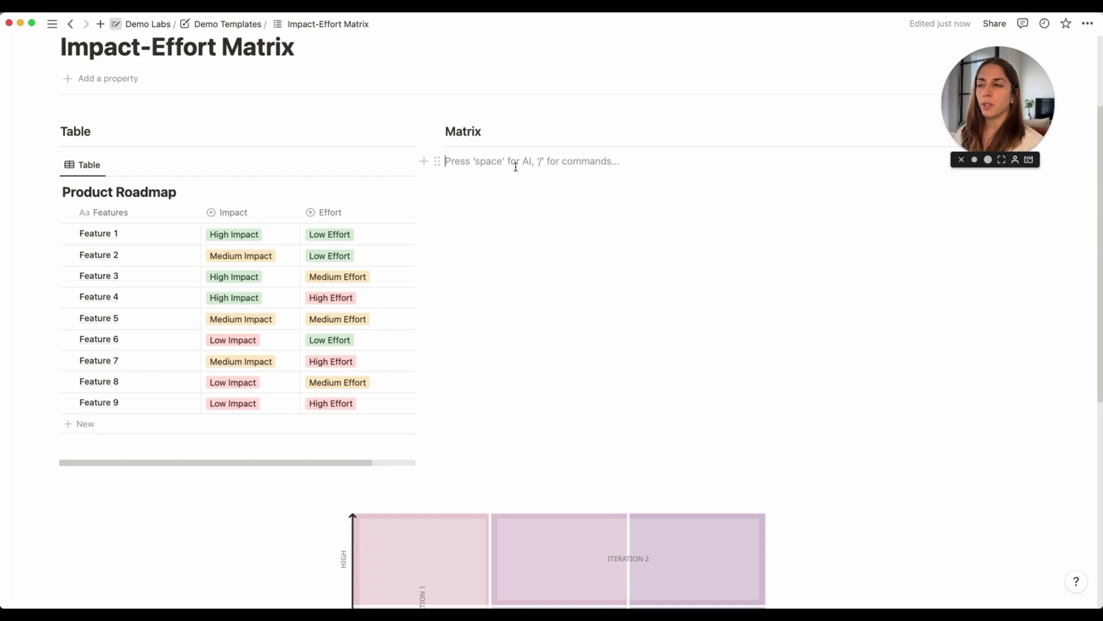
{"action": "type", "text": "/linked"}
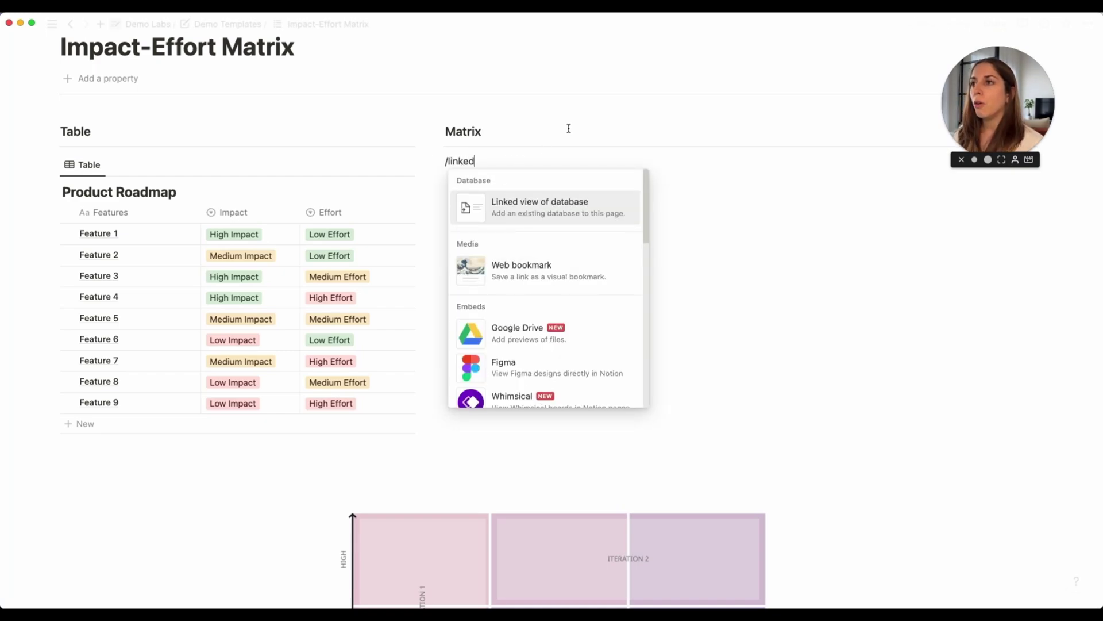
{"action": "left_click", "coordinate": [534, 210]}
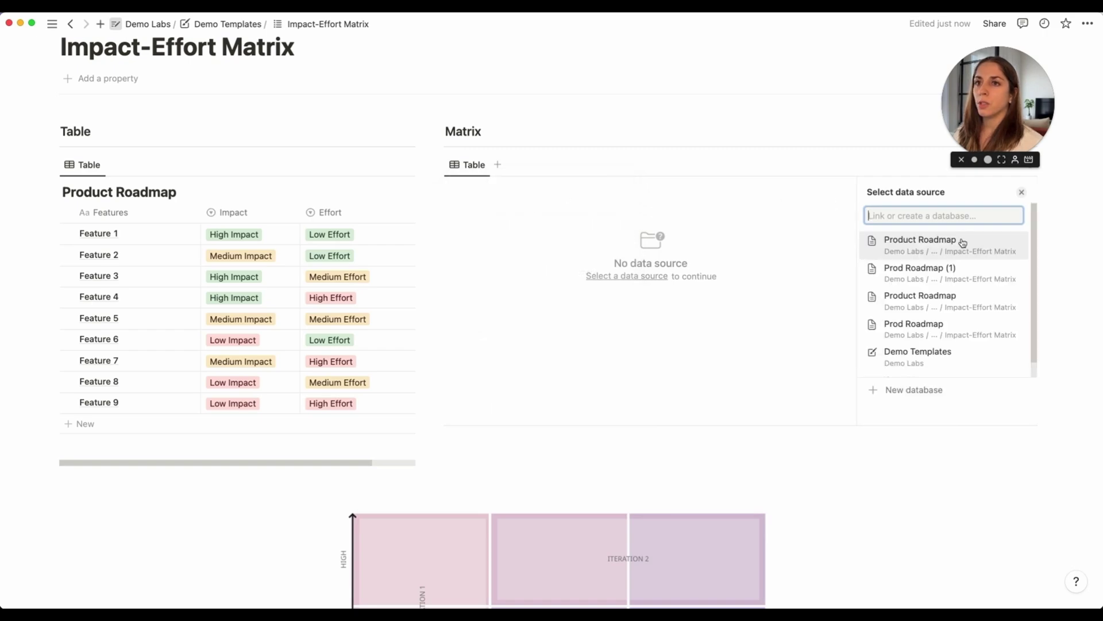
{"action": "left_click", "coordinate": [935, 254]}
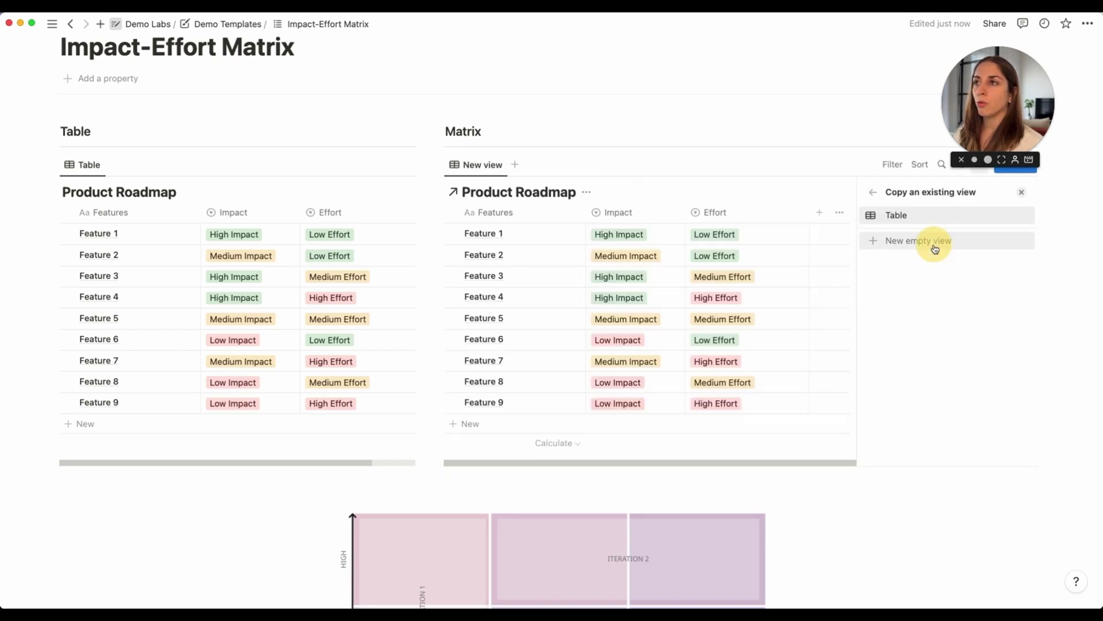
{"action": "left_click", "coordinate": [1021, 192]}
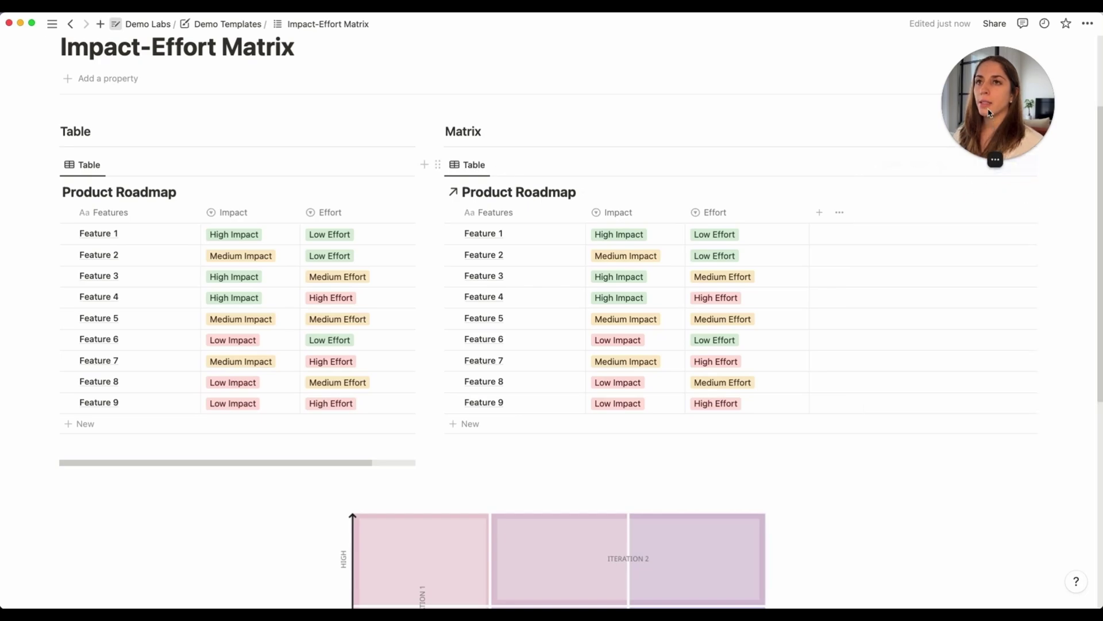
Change the linked view under Matrix to the Board layout and hide its database title
{"action": "left_click_drag", "start_coordinate": [987, 106], "coordinate": [928, 91]}
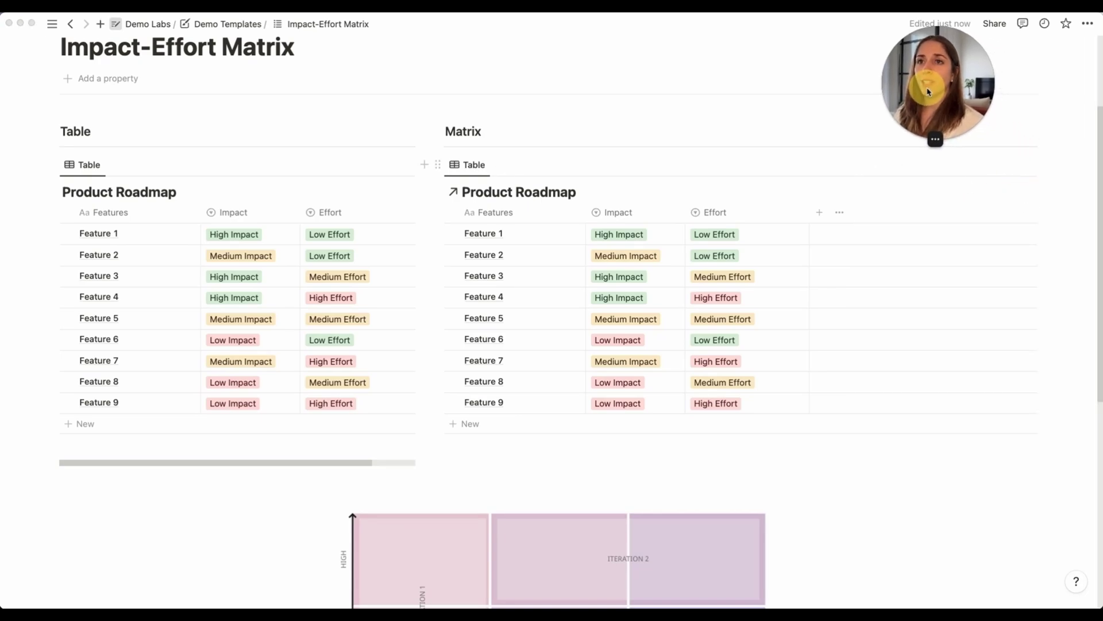
{"action": "left_click", "coordinate": [982, 167]}
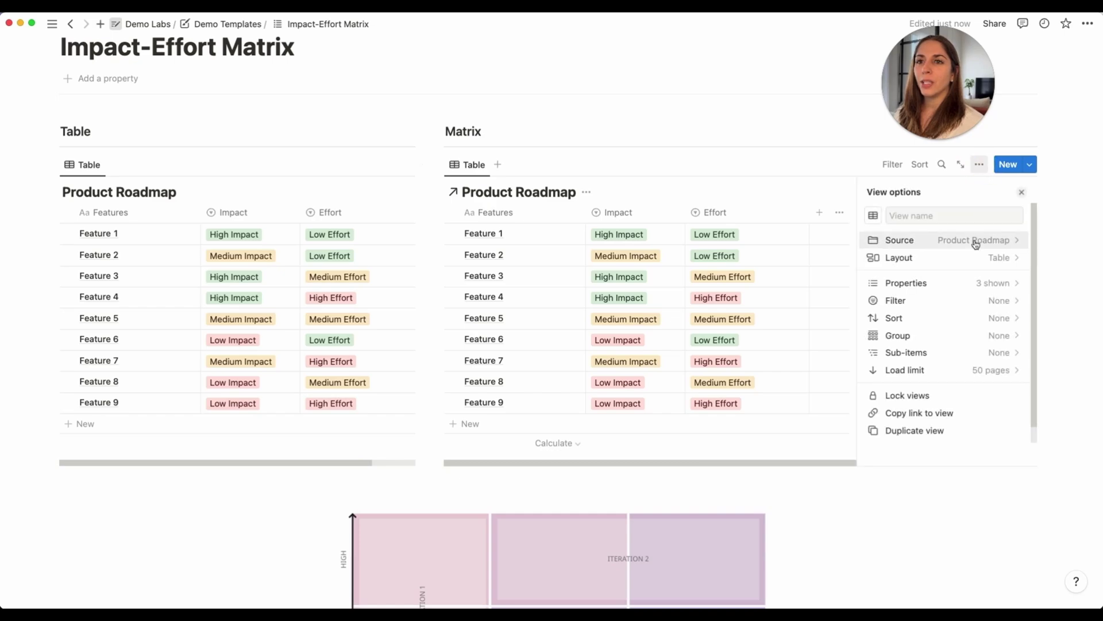
{"action": "left_click", "coordinate": [994, 257]}
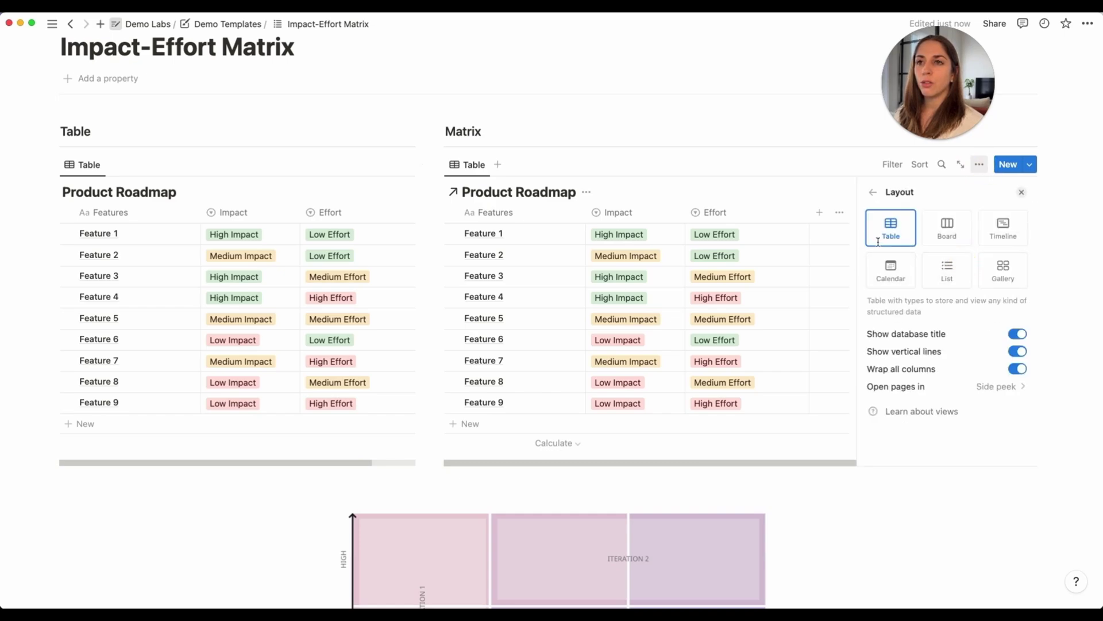
{"action": "left_click", "coordinate": [946, 228]}
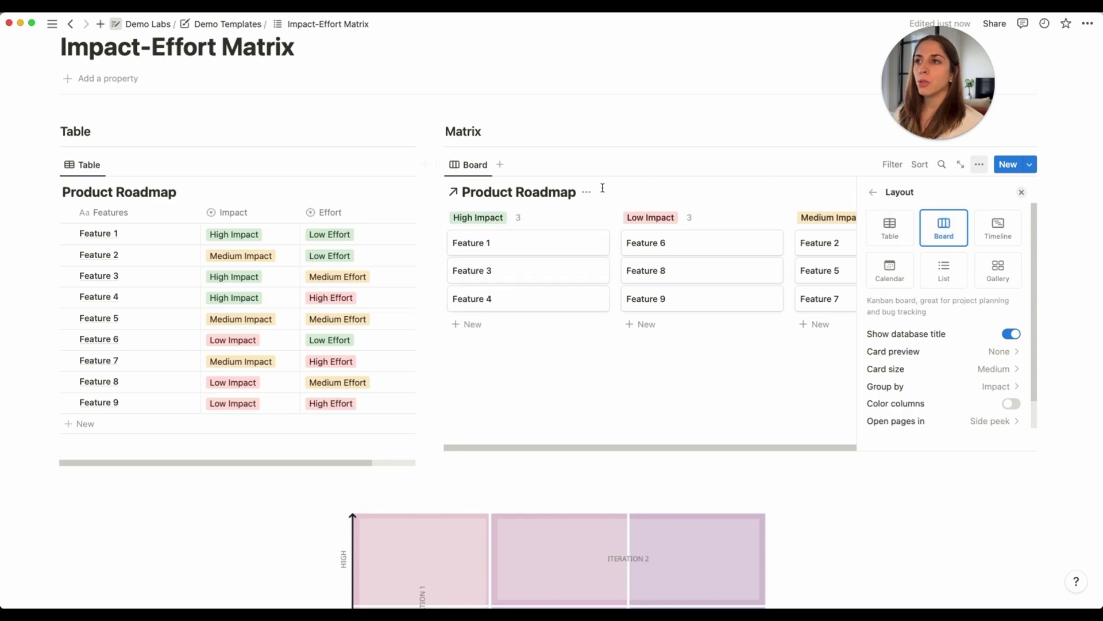
{"action": "left_click", "coordinate": [583, 193]}
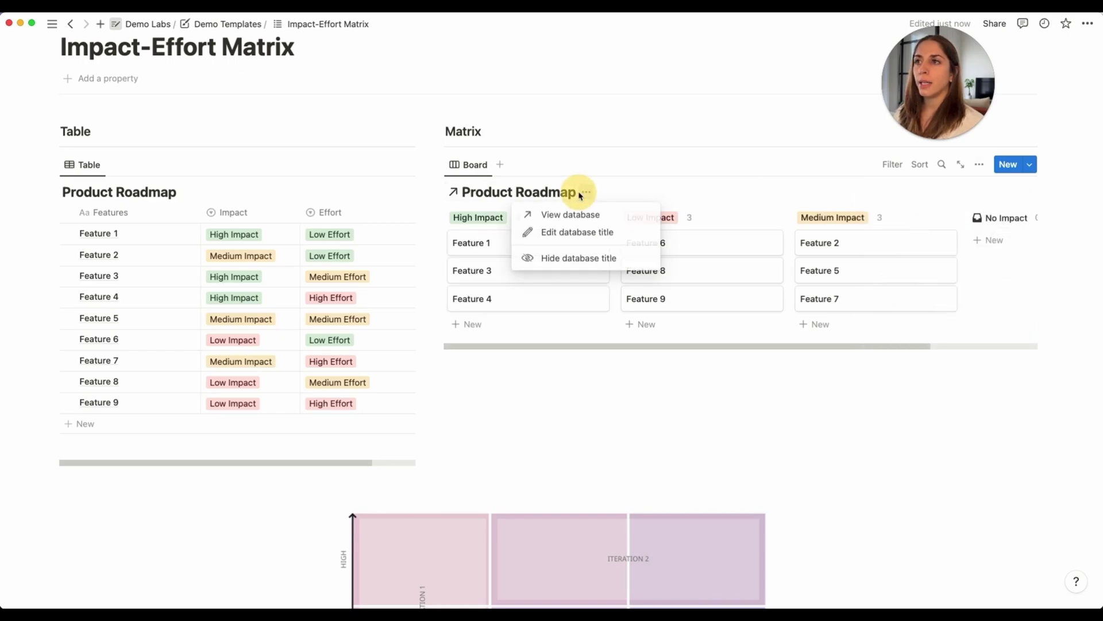
{"action": "left_click", "coordinate": [581, 257]}
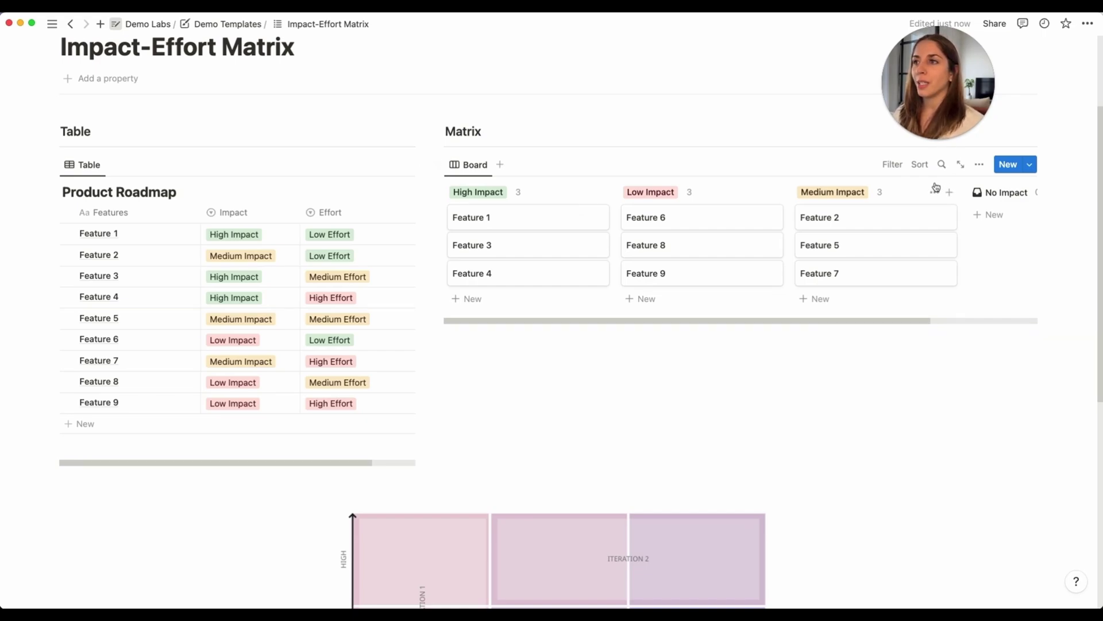
{"action": "scroll", "coordinate": [935, 187], "scroll_direction": "down", "scroll_amount": 1}
{"action": "scroll", "coordinate": [935, 187], "scroll_direction": "down", "scroll_amount": 5}
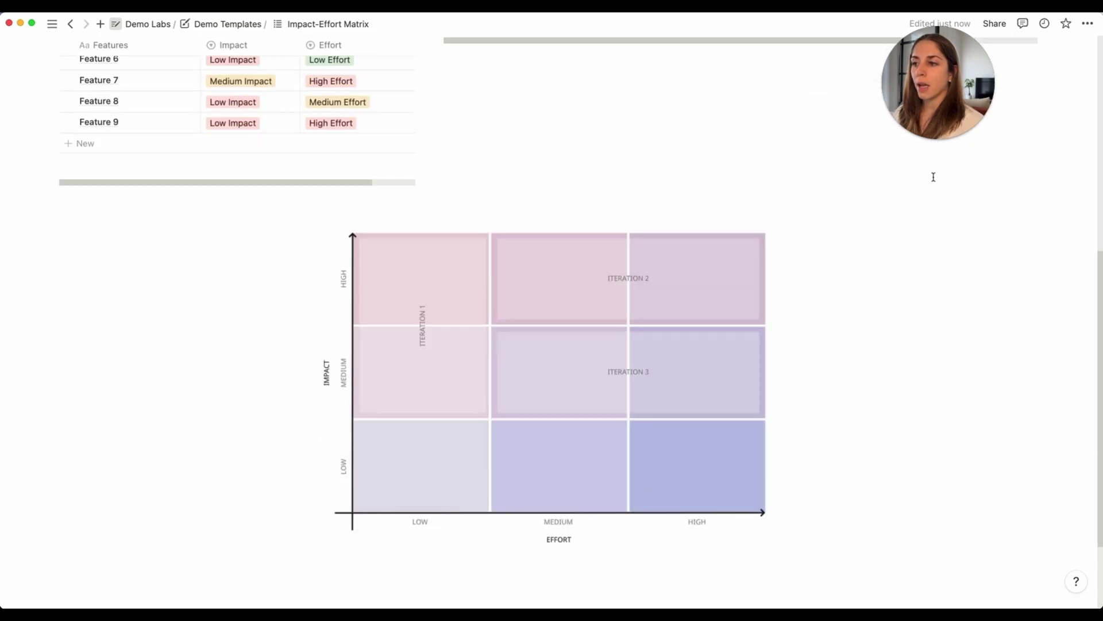
Group the Matrix board by the Effort property
{"action": "scroll", "coordinate": [933, 177], "scroll_direction": "up", "scroll_amount": 6}
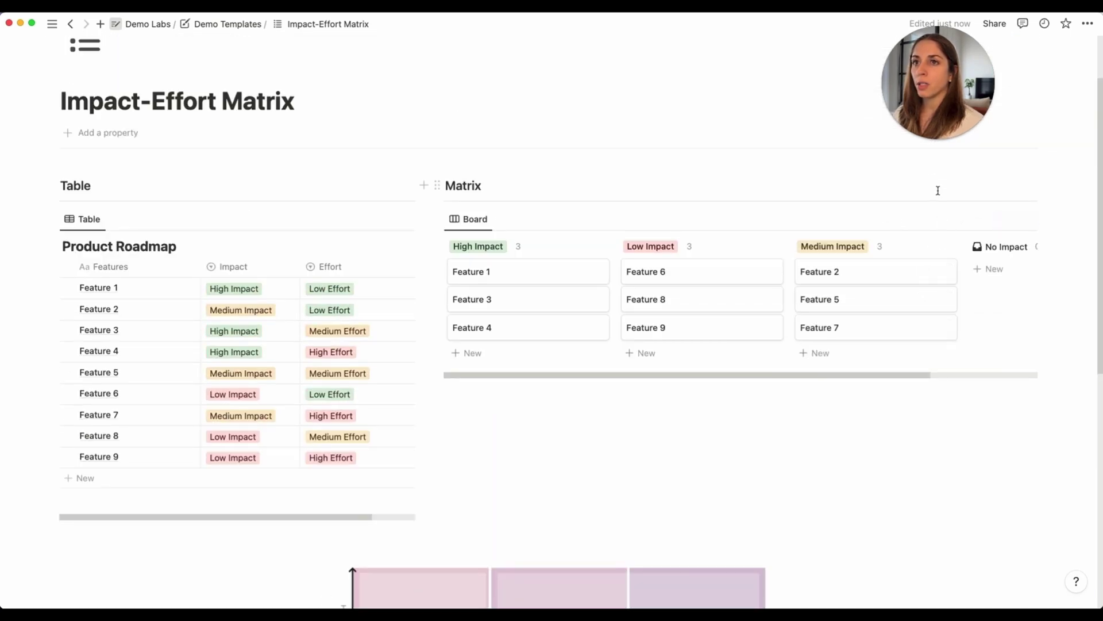
{"action": "left_click", "coordinate": [977, 221]}
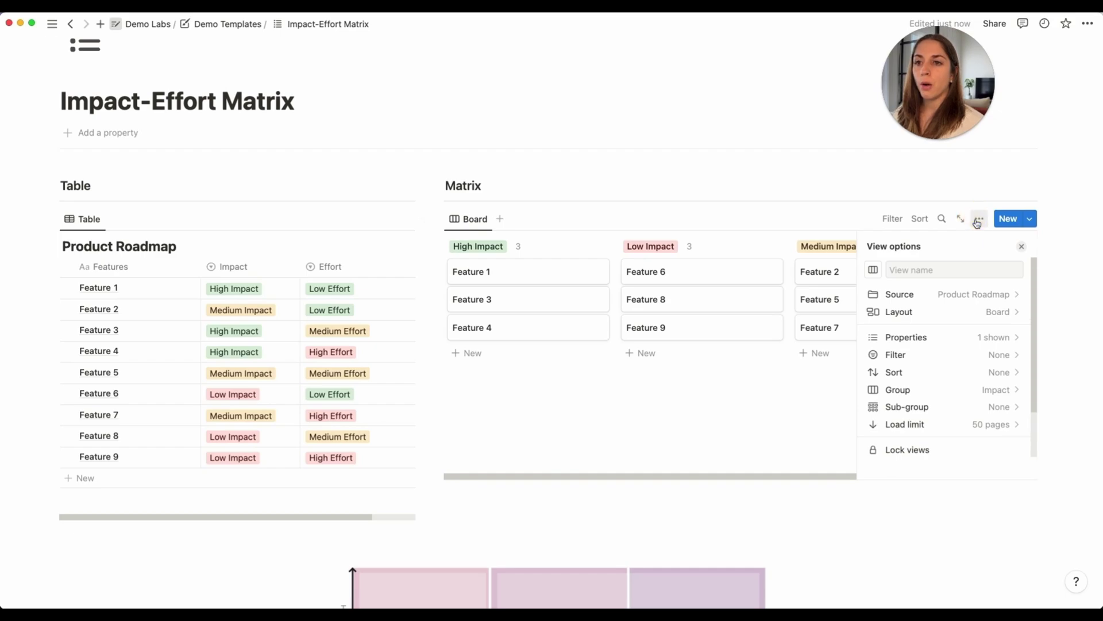
{"action": "left_click", "coordinate": [975, 390]}
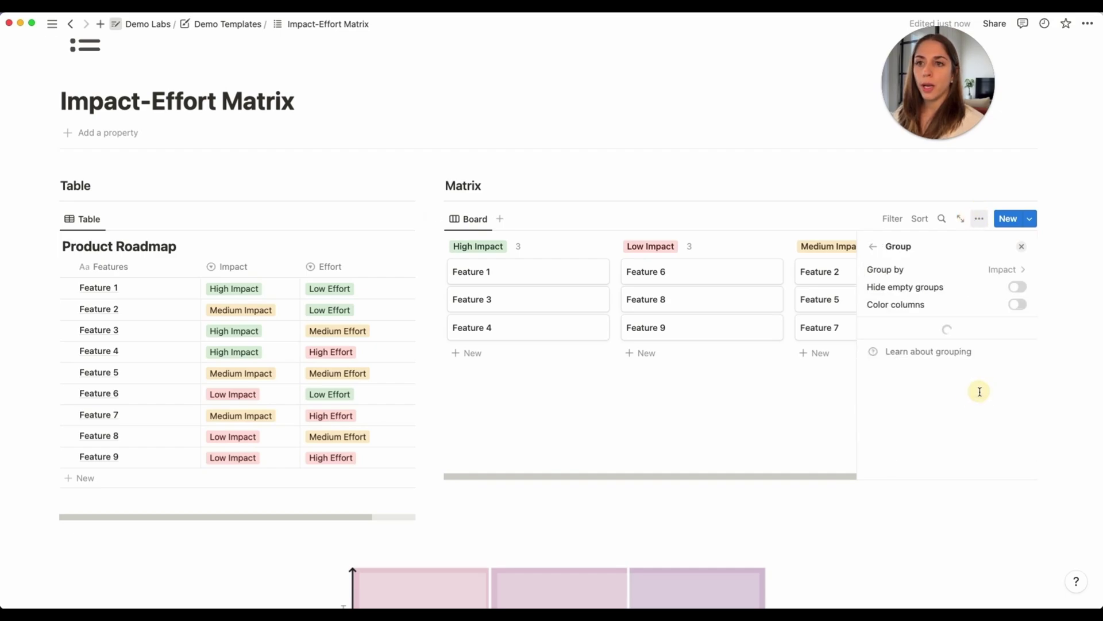
{"action": "left_click", "coordinate": [1017, 274]}
{"action": "left_click", "coordinate": [931, 313]}
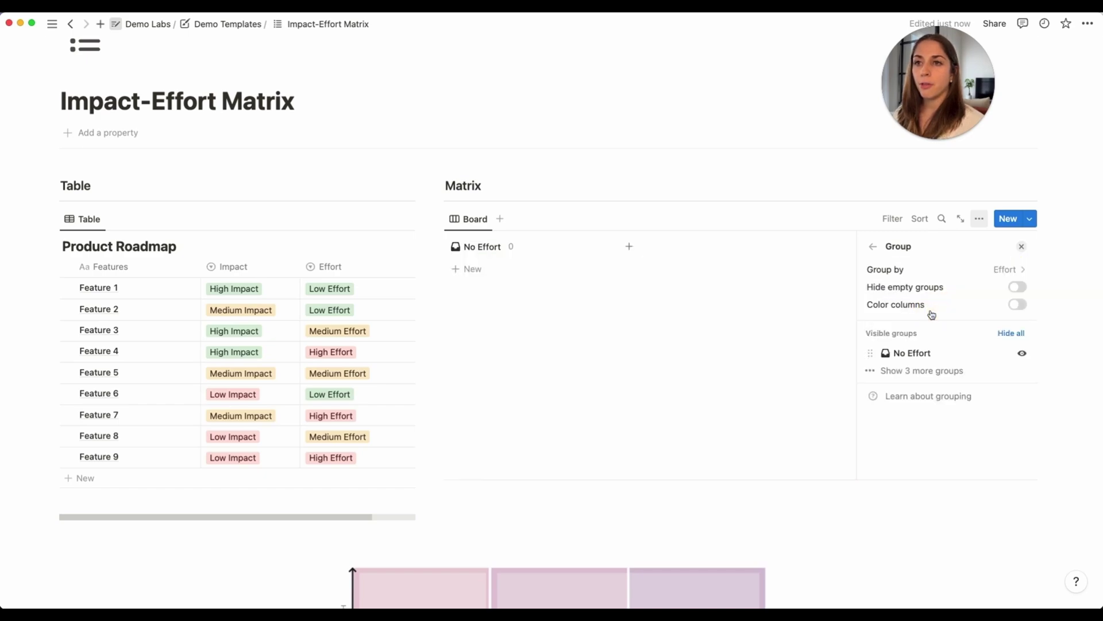
{"action": "left_click", "coordinate": [873, 245]}
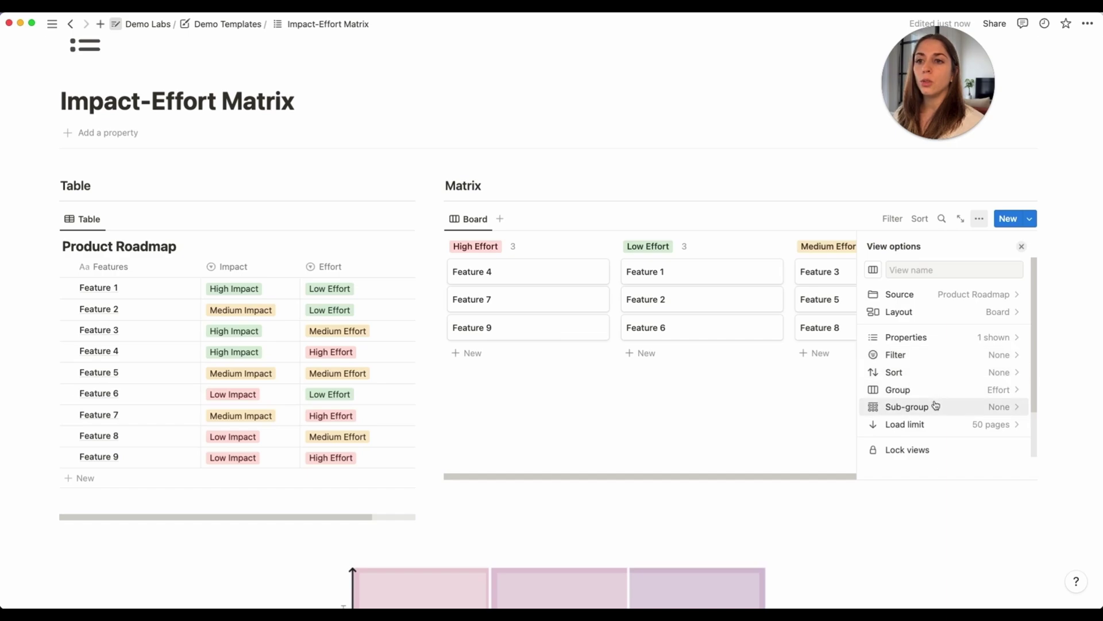
Sub-group the Matrix board by the Impact property and close the view options
{"action": "left_click", "coordinate": [987, 409]}
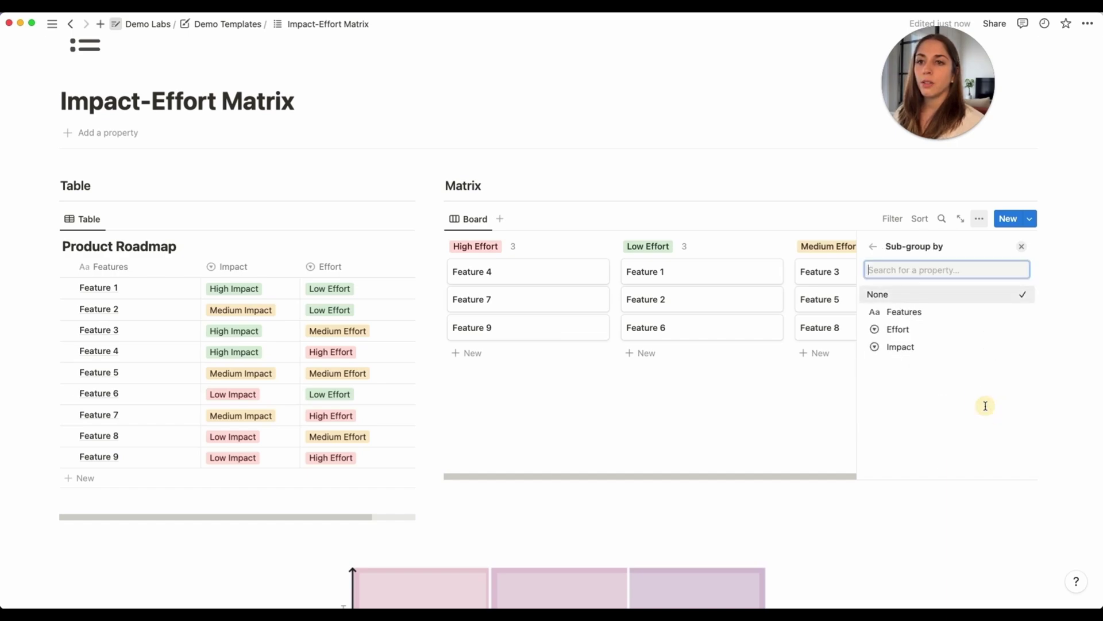
{"action": "left_click", "coordinate": [937, 348]}
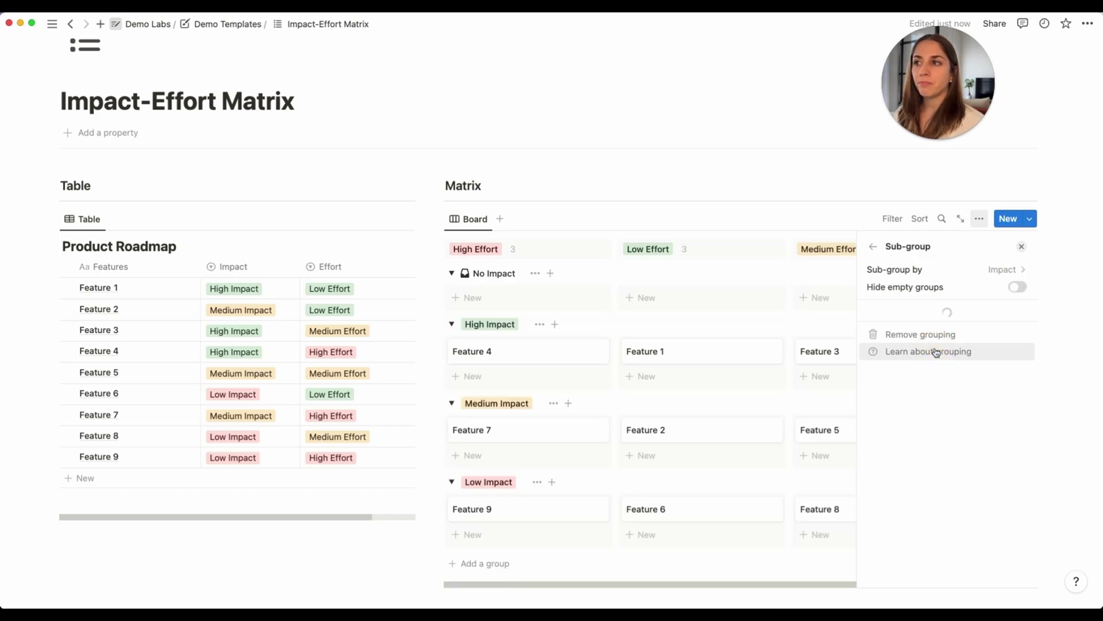
{"action": "left_click", "coordinate": [1019, 249]}
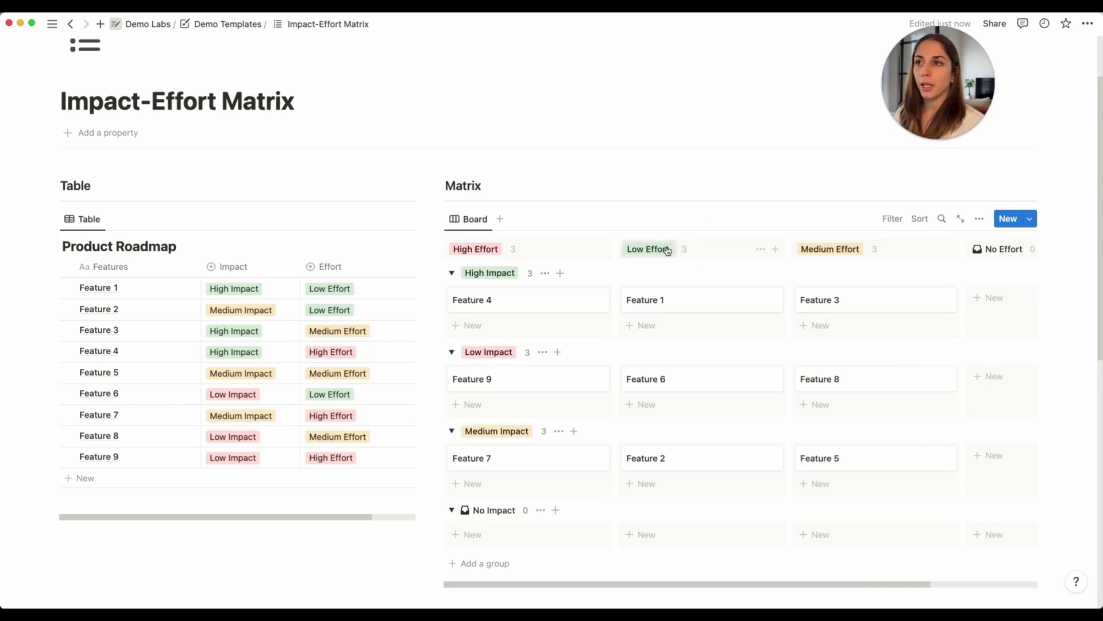
Order the board's columns as Low, Medium, High Effort and place the Medium Impact sub-group above Low Impact
{"action": "left_click_drag", "start_coordinate": [667, 250], "coordinate": [520, 248]}
{"action": "left_click_drag", "start_coordinate": [850, 257], "coordinate": [691, 258]}
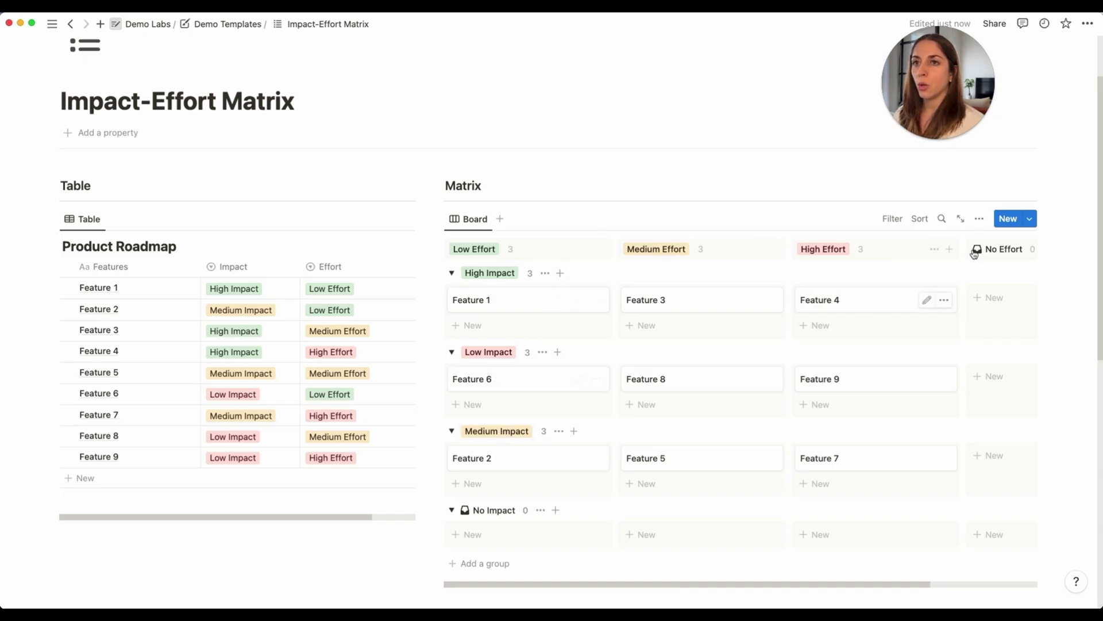
{"action": "left_click", "coordinate": [979, 218]}
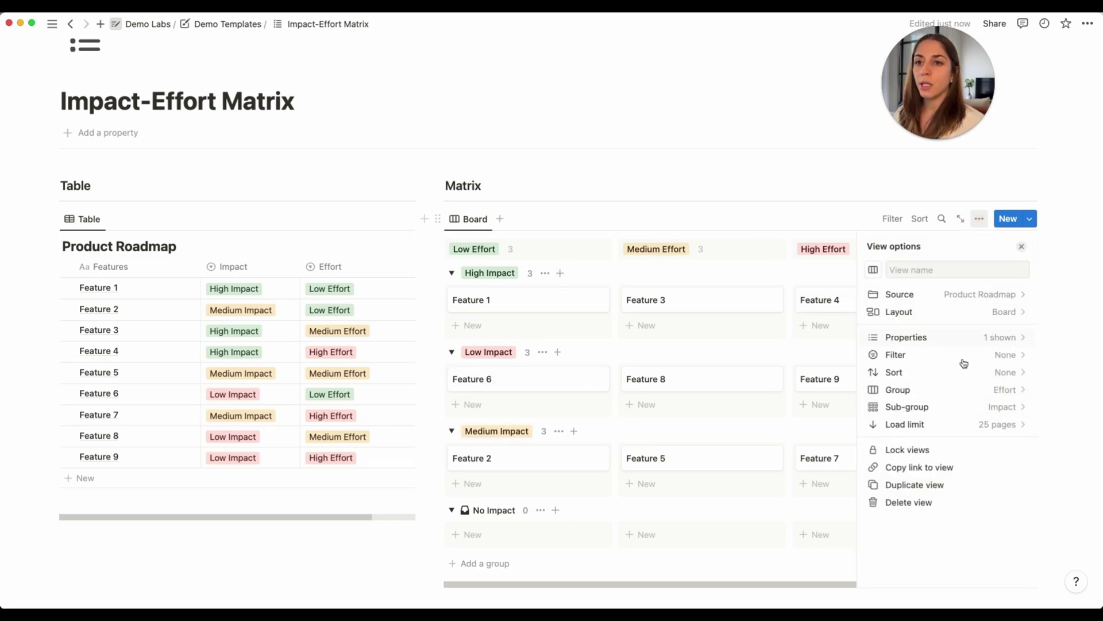
{"action": "left_click", "coordinate": [1013, 409]}
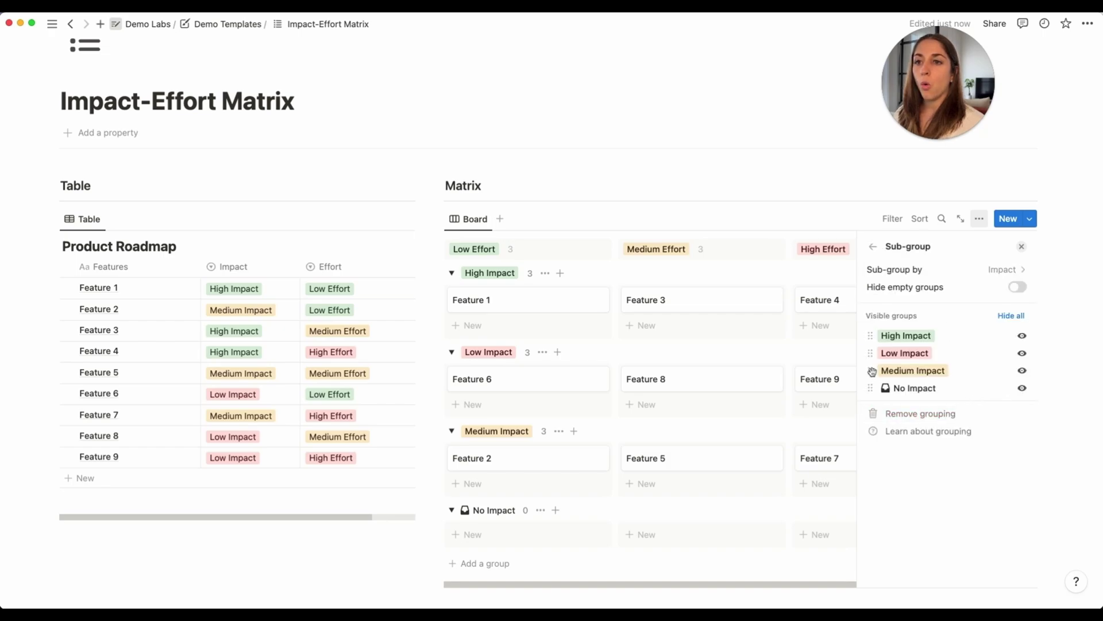
{"action": "left_click_drag", "start_coordinate": [871, 371], "coordinate": [872, 356]}
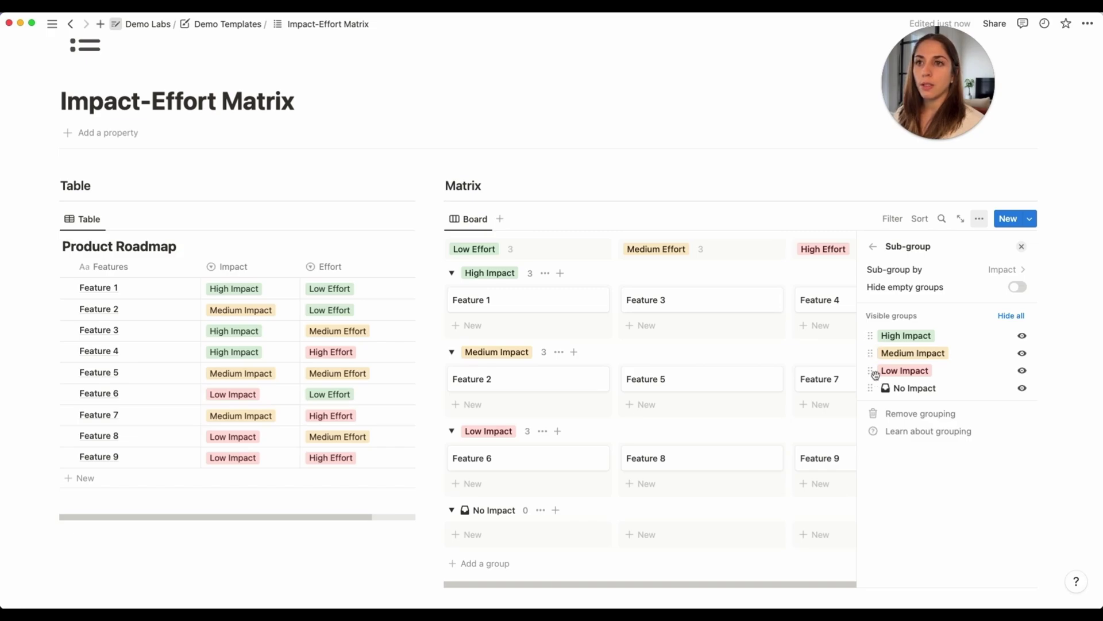
{"action": "left_click", "coordinate": [1021, 246]}
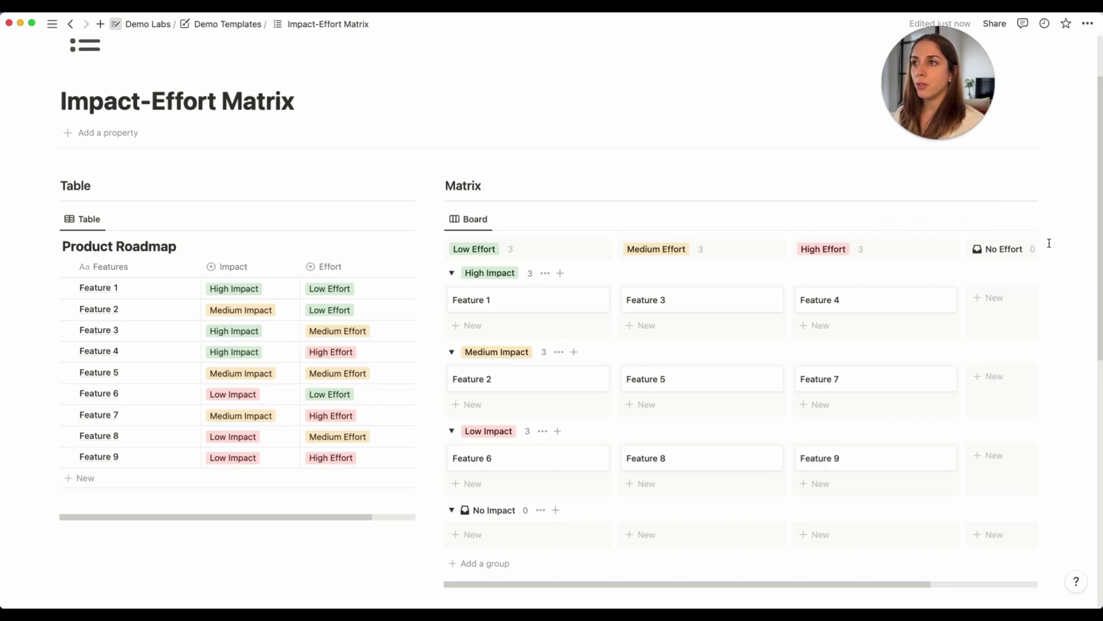
Try moving the Feature 1 card to Medium Effort on the board and return it to Low Effort
{"action": "scroll", "coordinate": [431, 308], "scroll_direction": "down", "scroll_amount": 5}
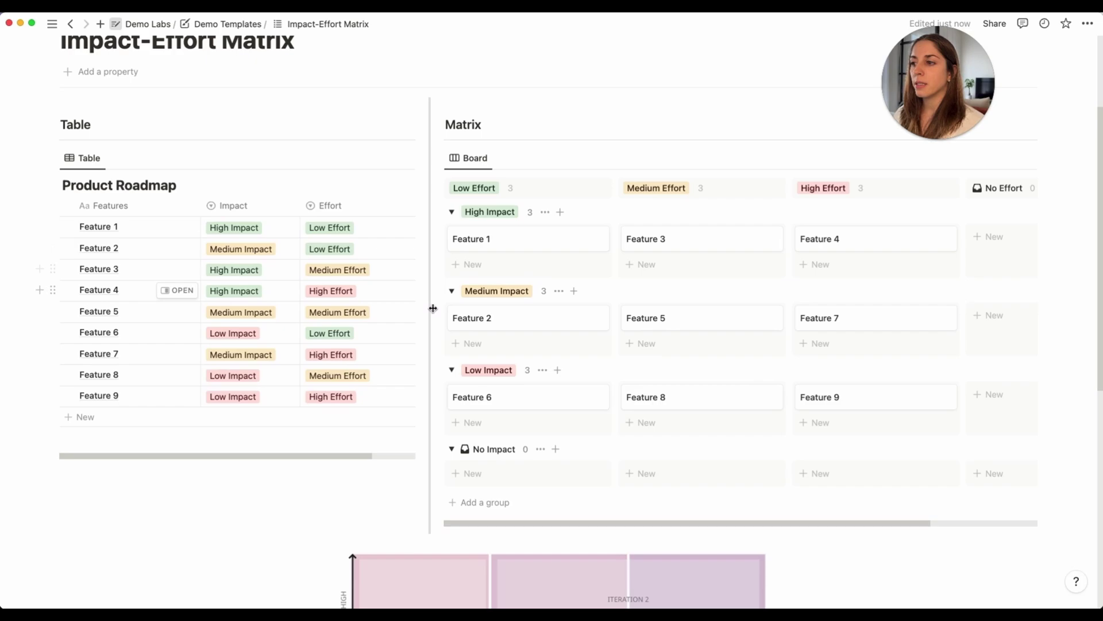
{"action": "scroll", "coordinate": [432, 309], "scroll_direction": "down", "scroll_amount": 1}
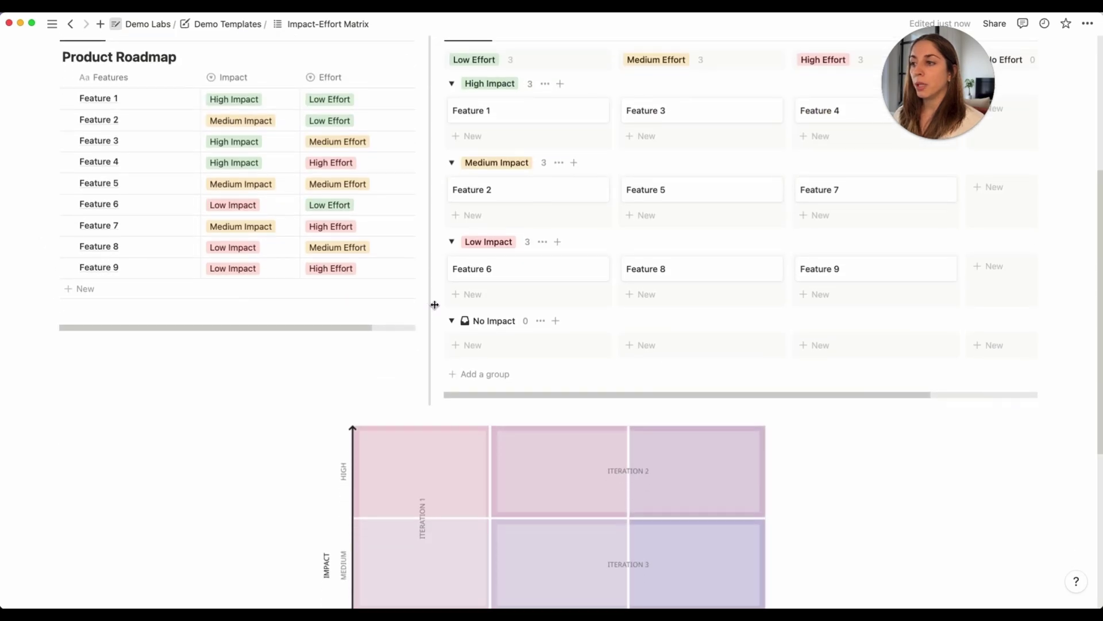
{"action": "scroll", "coordinate": [435, 305], "scroll_direction": "up", "scroll_amount": 2}
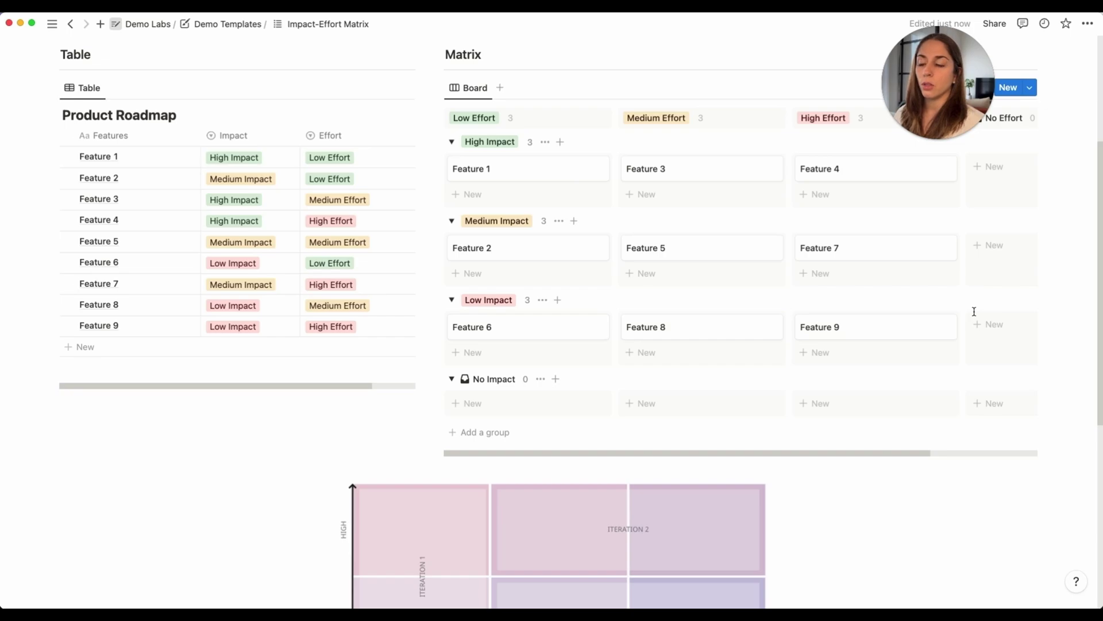
{"action": "scroll", "coordinate": [974, 311], "scroll_direction": "up", "scroll_amount": 4}
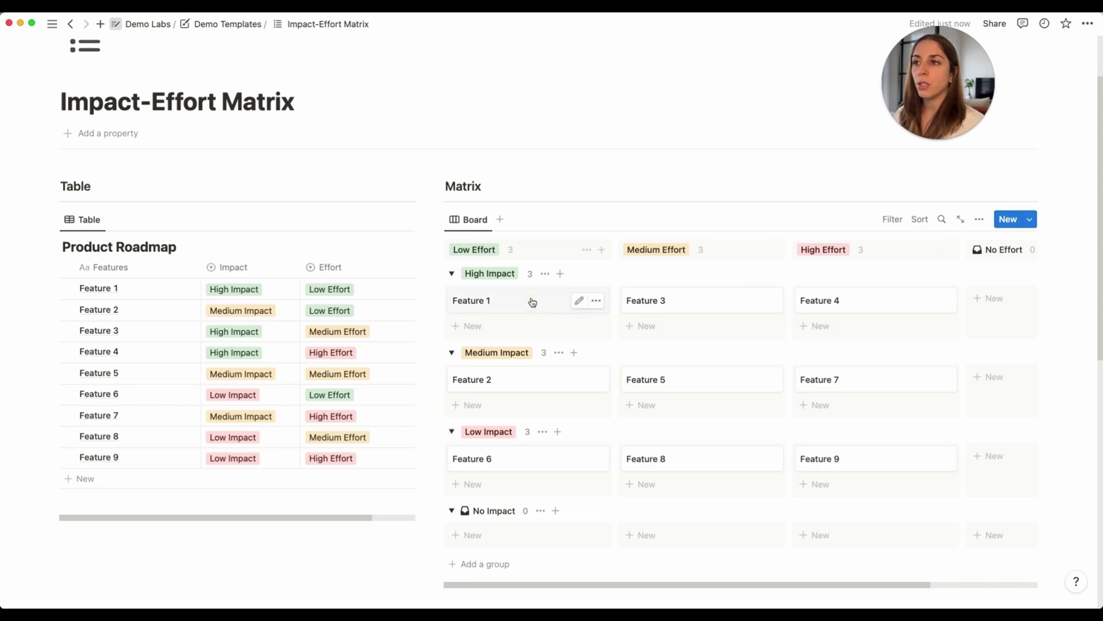
{"action": "left_click_drag", "start_coordinate": [533, 302], "coordinate": [503, 308]}
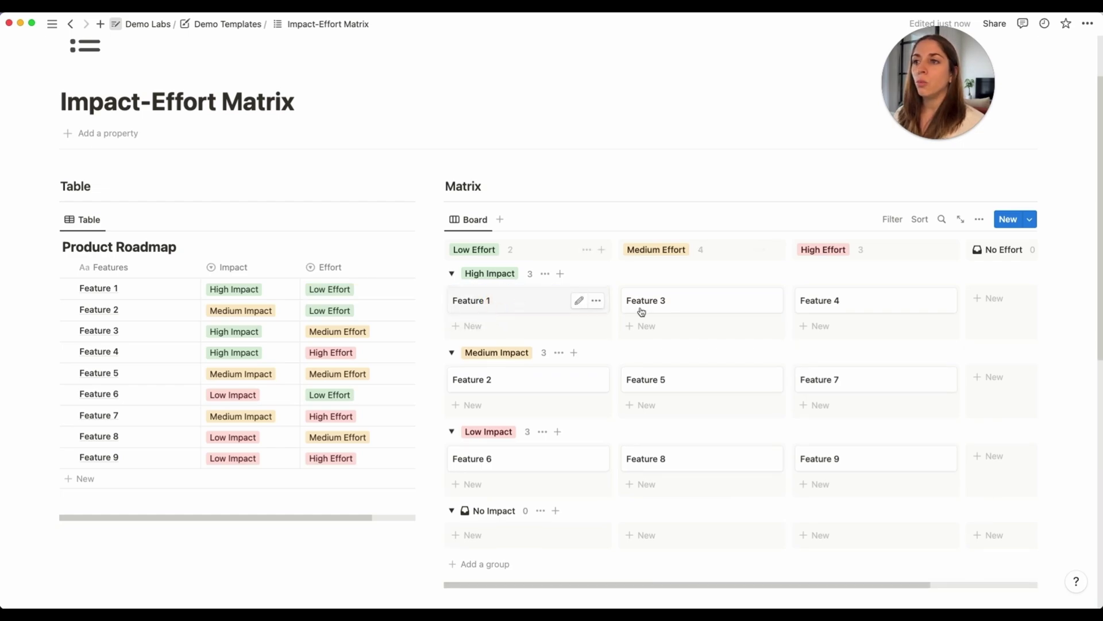
{"action": "left_click", "coordinate": [667, 326]}
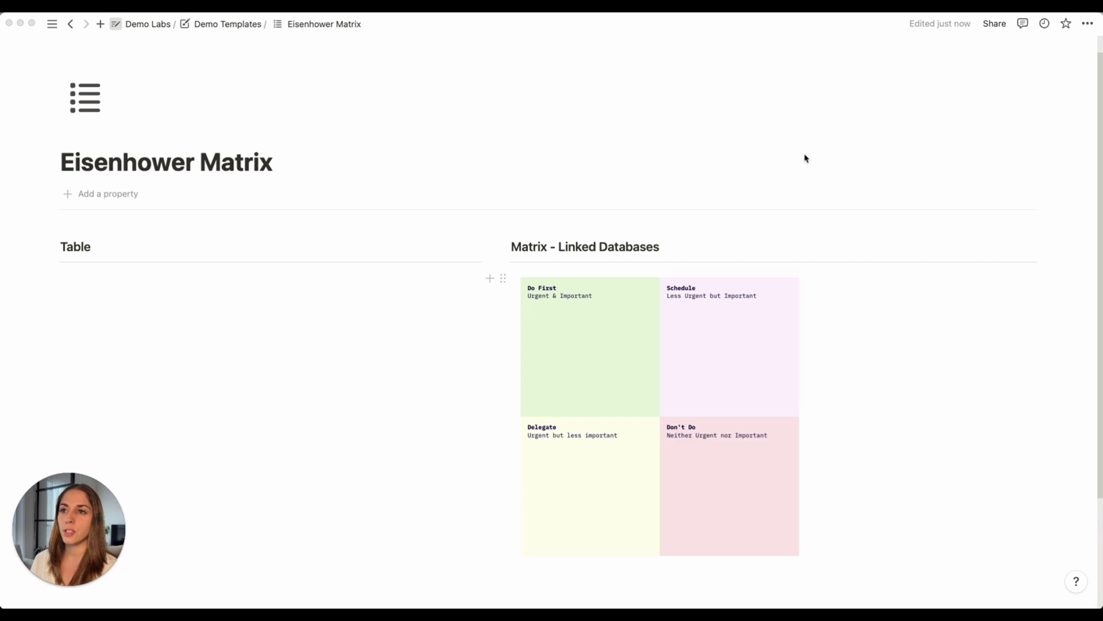
On the Eisenhower Matrix page, title the database under Table EINSENHOWER and rename its Name property to Tasks
{"action": "scroll", "coordinate": [862, 181], "scroll_direction": "down", "scroll_amount": 2}
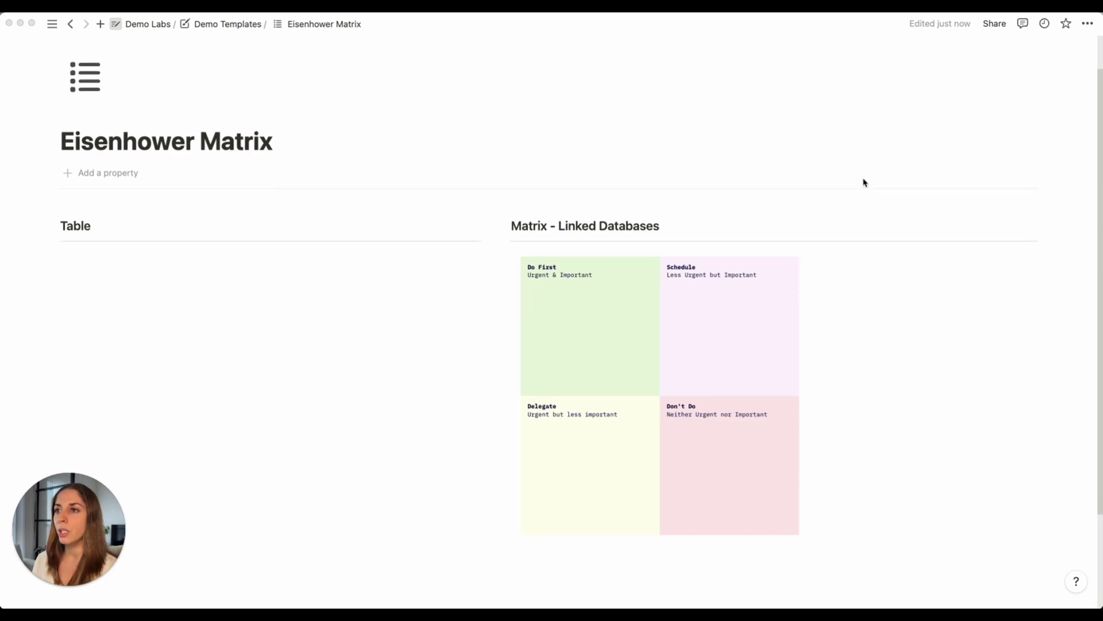
{"action": "scroll", "coordinate": [861, 191], "scroll_direction": "down", "scroll_amount": 1}
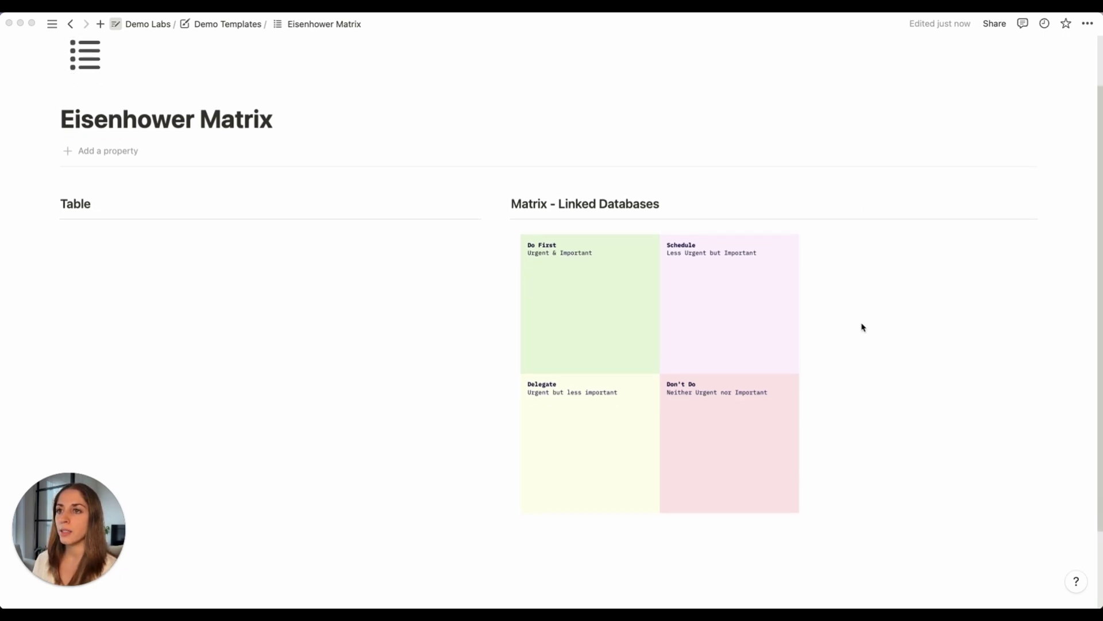
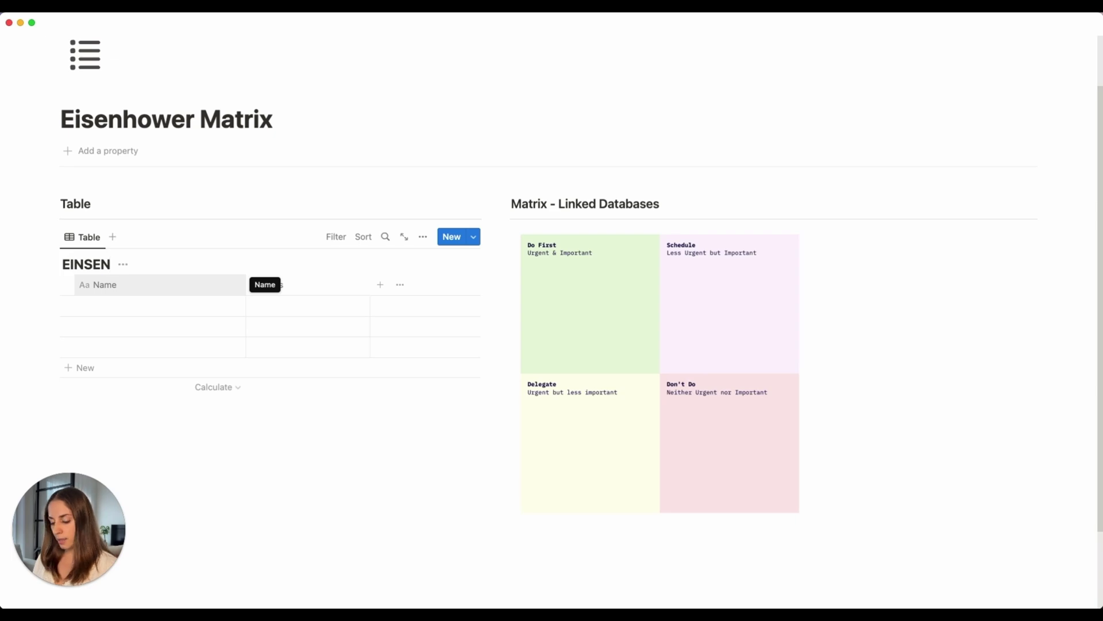
{"action": "type", "text": "HOWER"}
{"action": "left_click", "coordinate": [157, 290]}
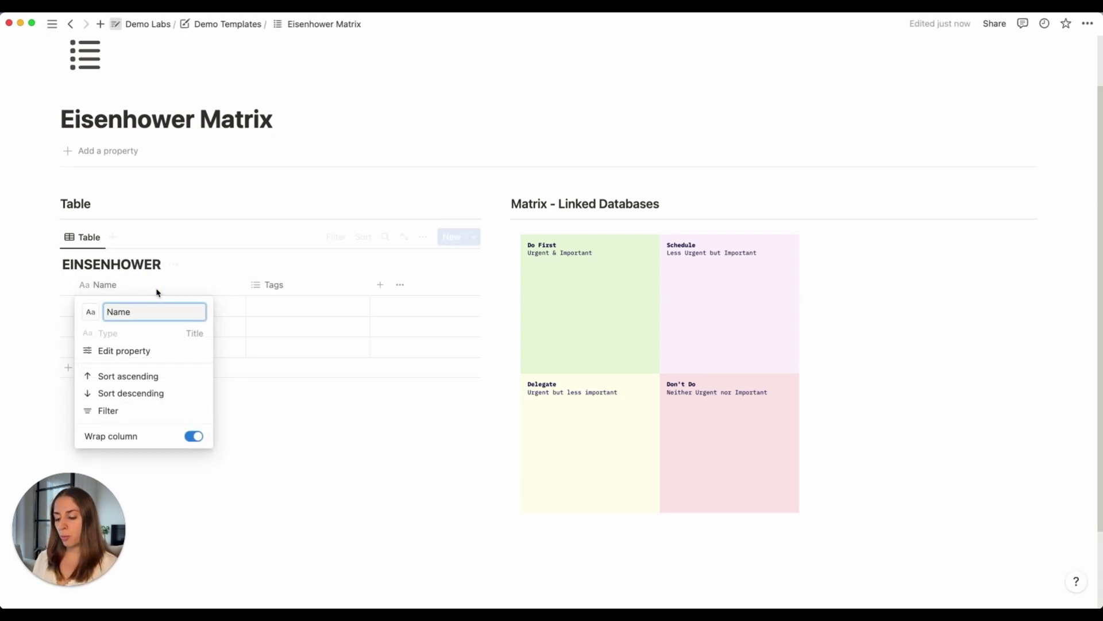
{"action": "type", "text": "Ta"}
{"action": "key", "text": "BackSpace"}
{"action": "key", "text": "BackSpace"}
{"action": "type", "text": "Tasdk"}
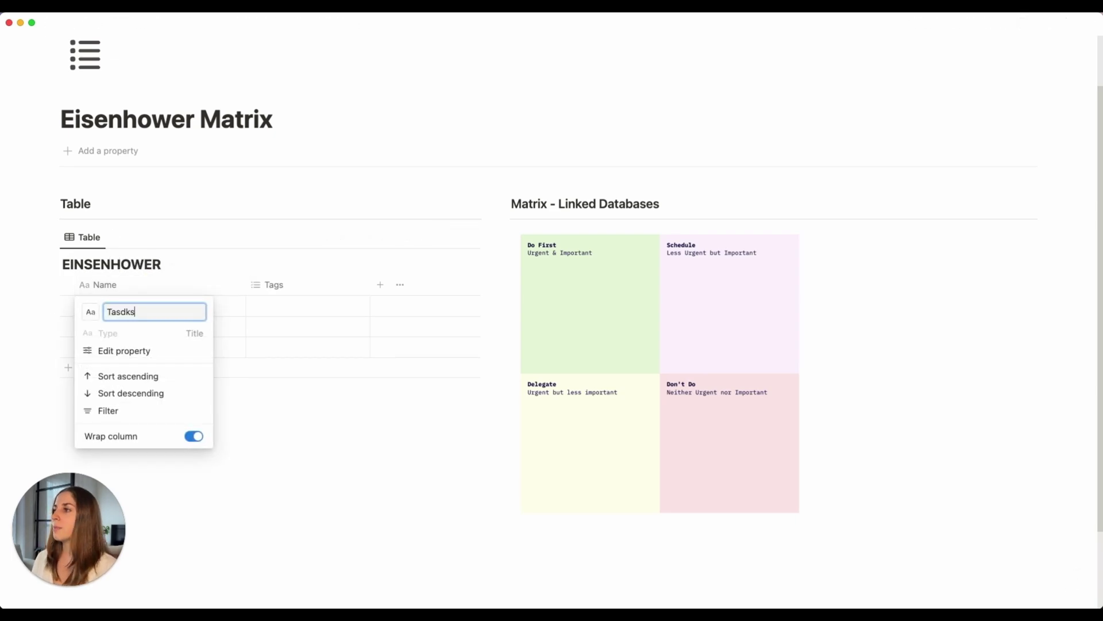
{"action": "type", "text": "s"}
{"action": "key", "text": "Return"}
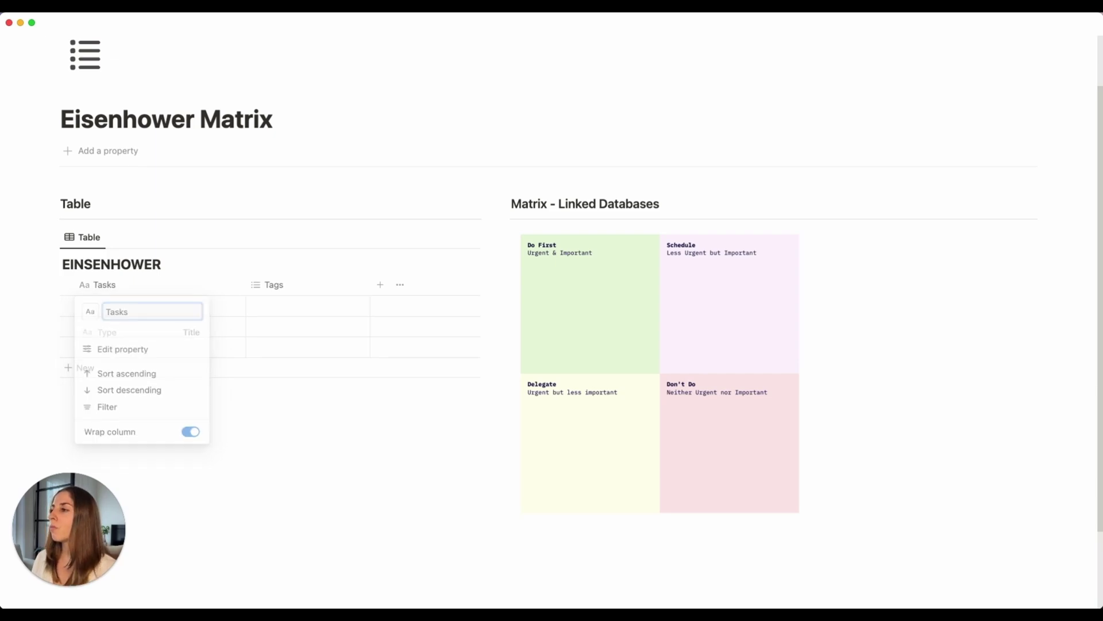
Fill the Tasks column with four entries: Task 1, Task 2, Task 3 and Task 4
{"action": "left_click", "coordinate": [156, 307]}
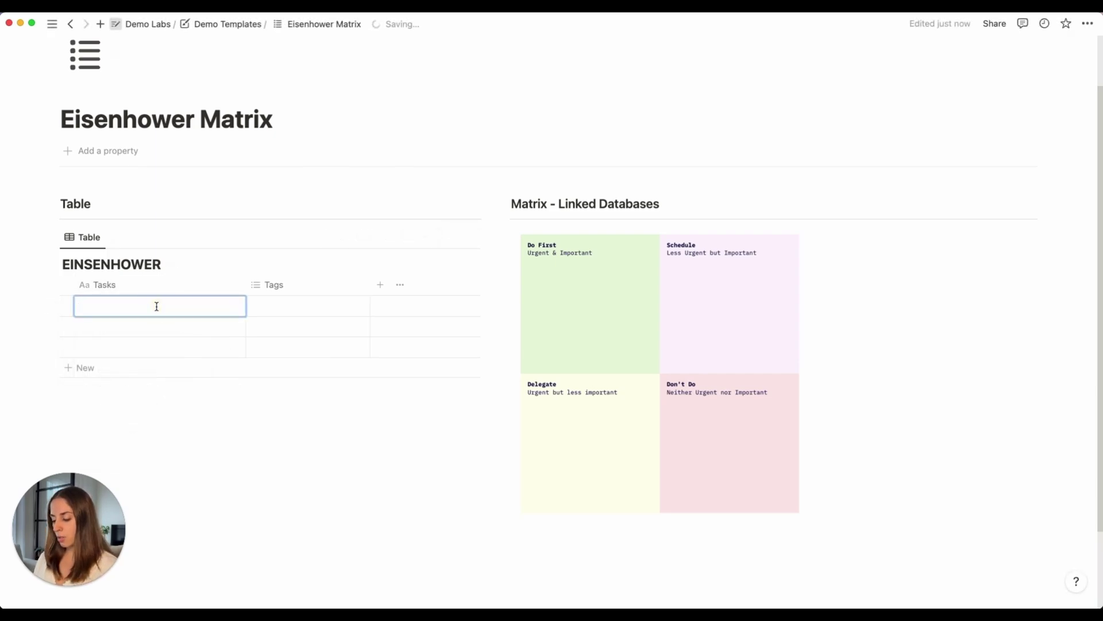
{"action": "type", "text": "Task 1"}
{"action": "key", "text": "Return"}
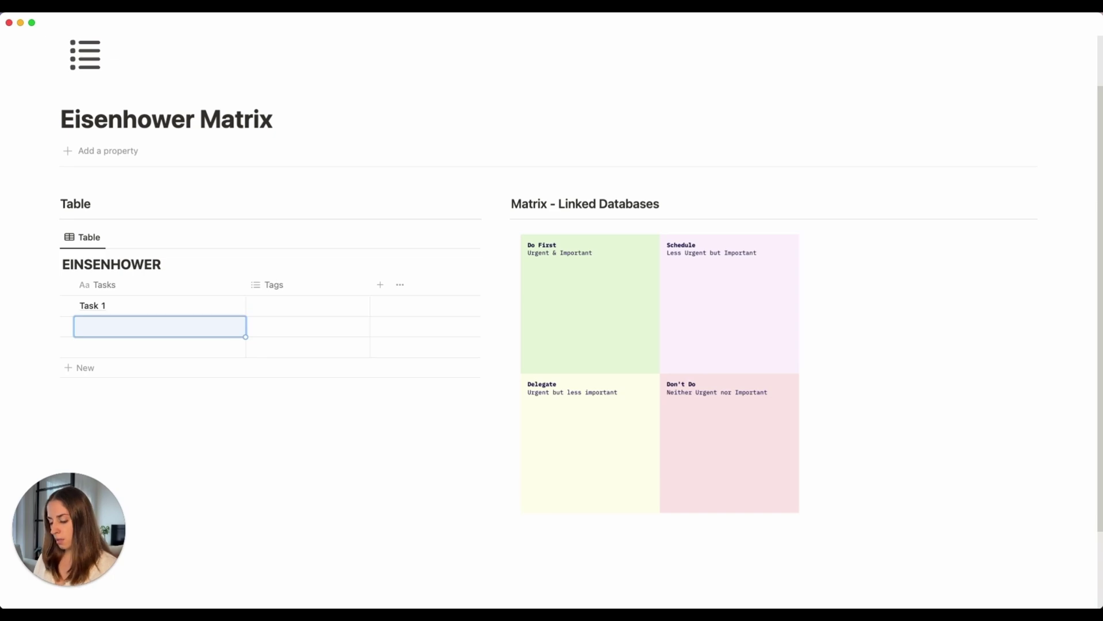
{"action": "type", "text": "Task 2"}
{"action": "key", "text": "Return"}
{"action": "type", "text": "Tas"}
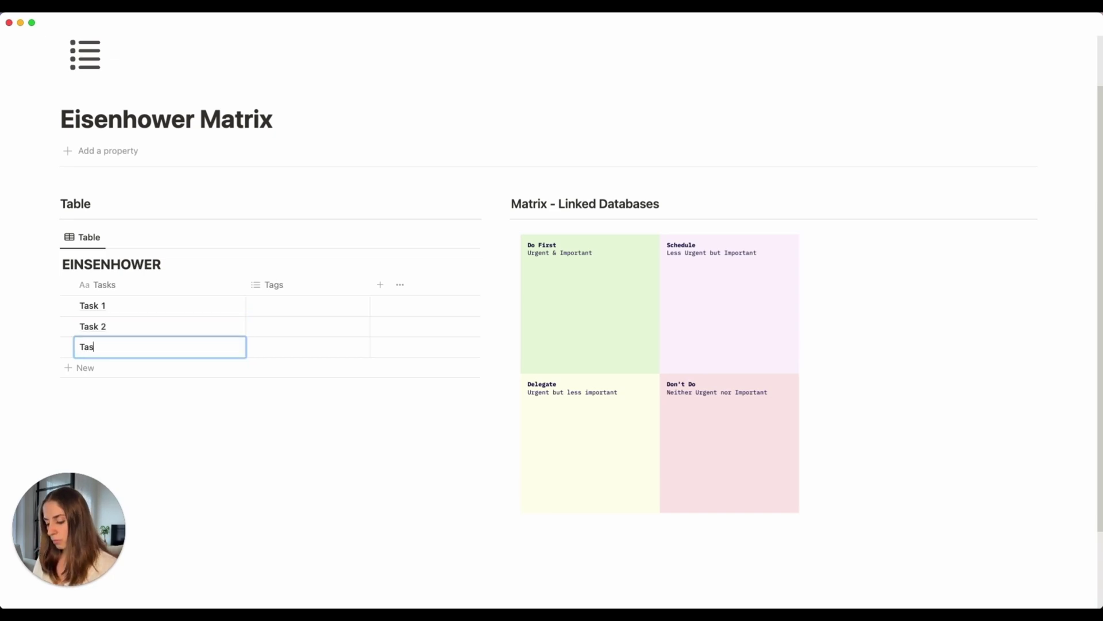
{"action": "type", "text": "k 4"}
{"action": "key", "text": "BackSpace"}
{"action": "type", "text": "3"}
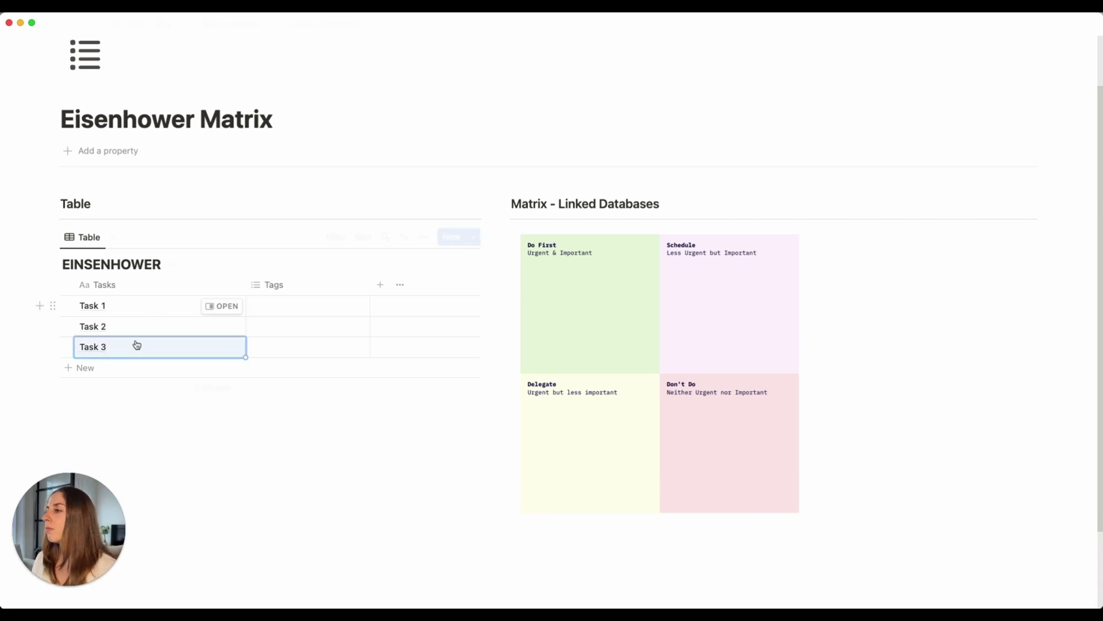
{"action": "key", "text": "Return"}
{"action": "type", "text": "Task "}
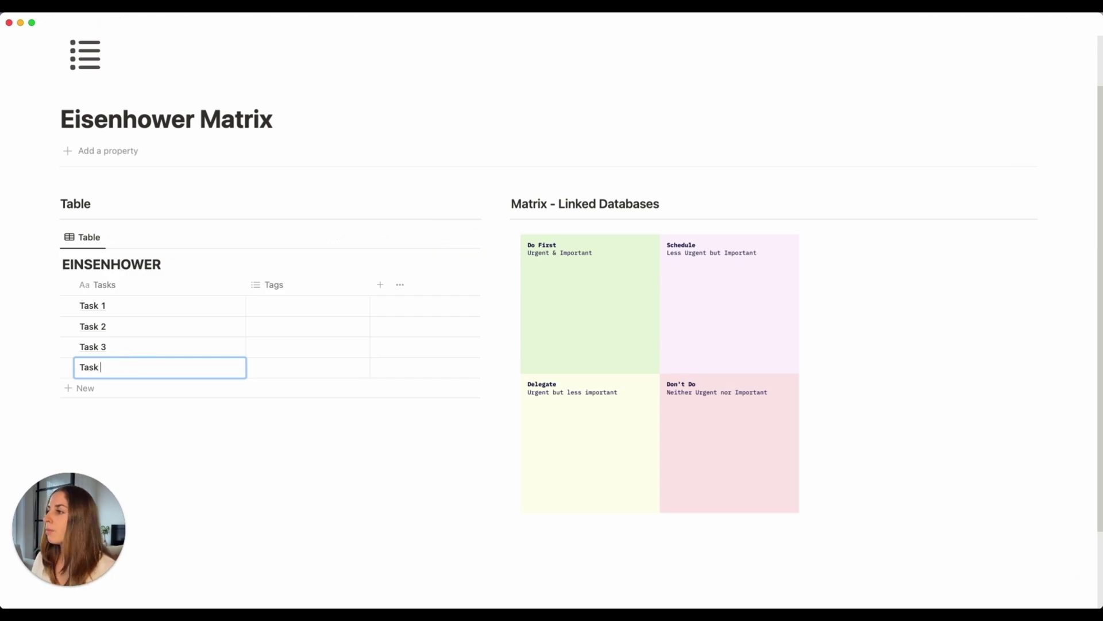
{"action": "type", "text": "4"}
Delete the Tags property from the EINSENHOWER database and confirm the deletion
{"action": "left_click", "coordinate": [284, 286]}
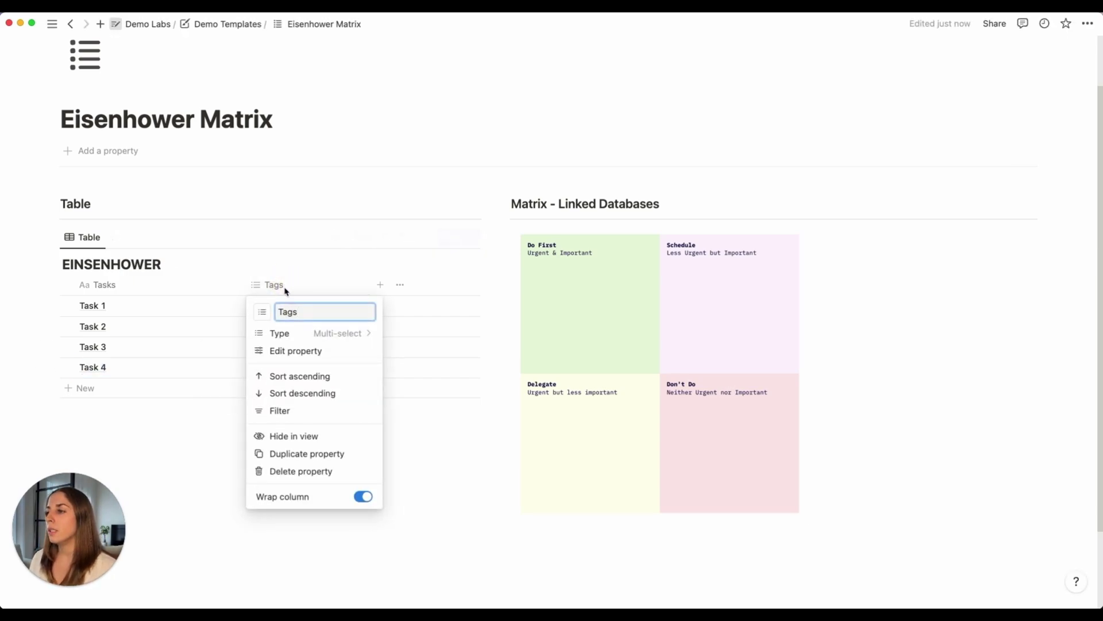
{"action": "left_click", "coordinate": [303, 472]}
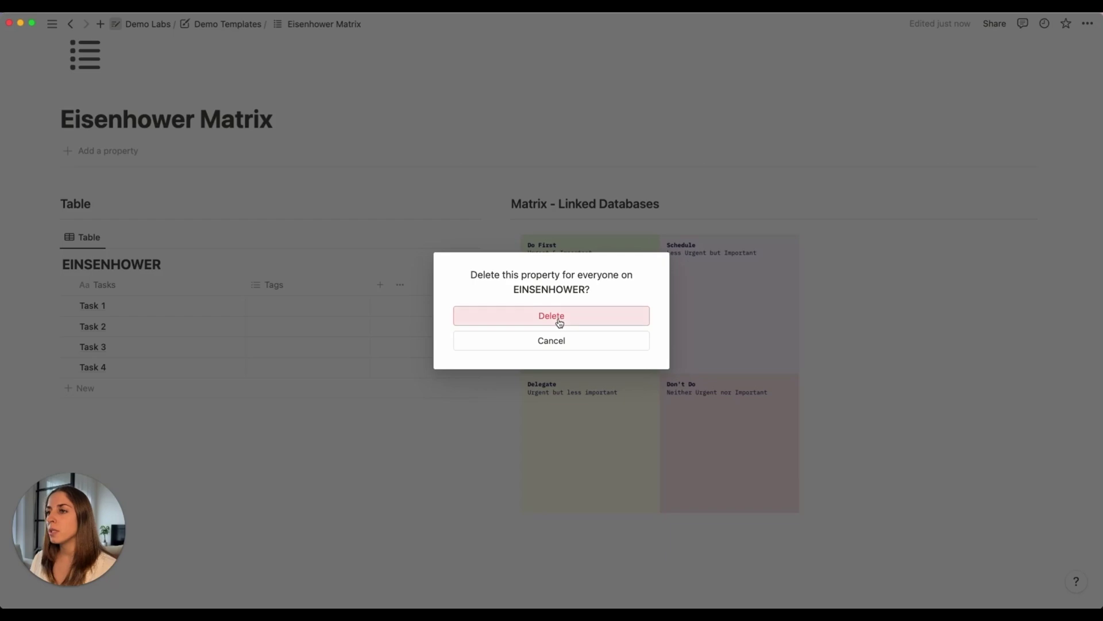
{"action": "left_click", "coordinate": [552, 316]}
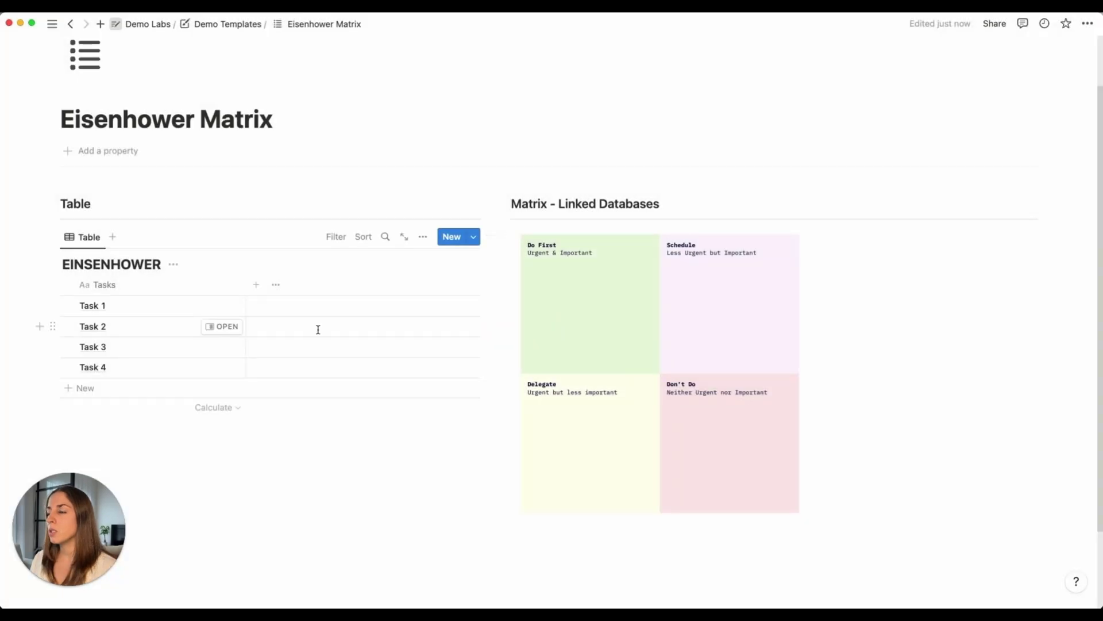
Add a property named Importance to the EINSENHOWER database and set its type to Select
{"action": "left_click", "coordinate": [254, 291]}
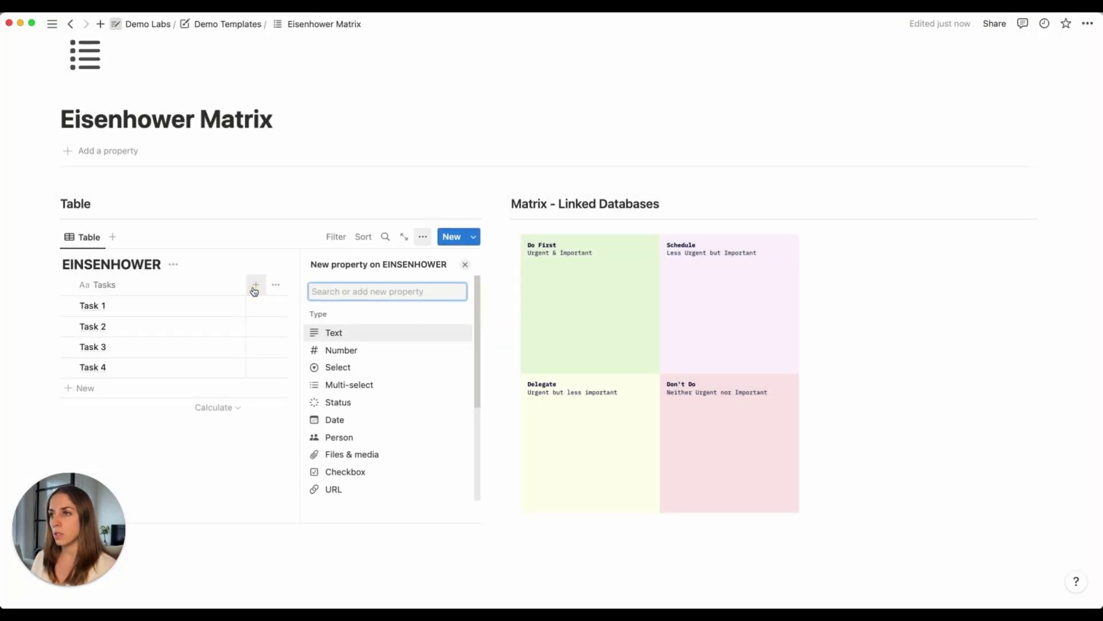
{"action": "type", "text": "Importan"}
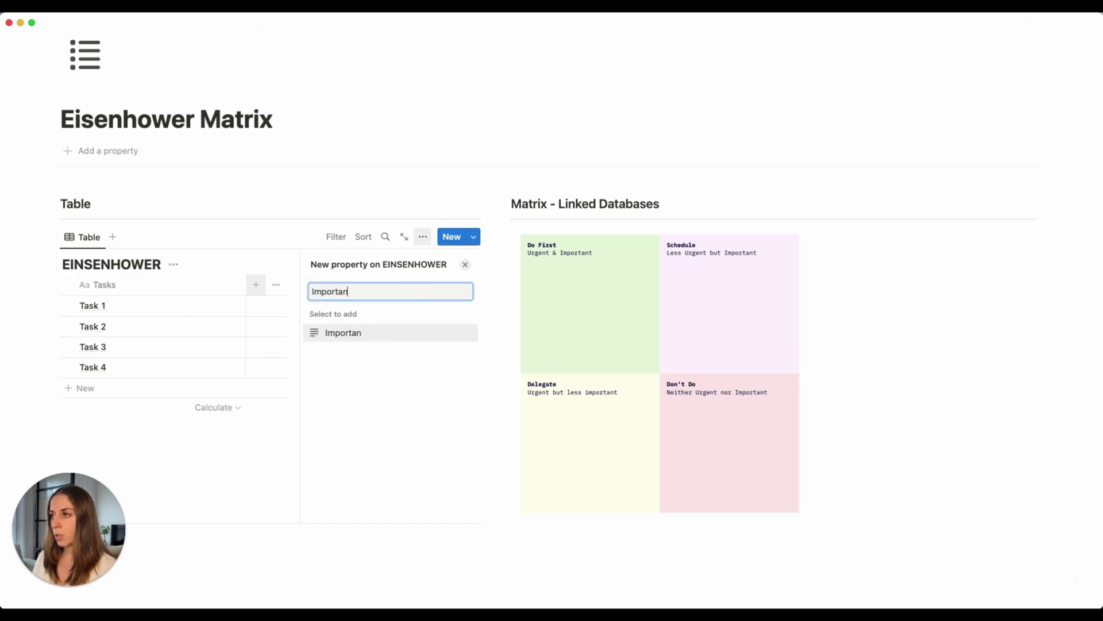
{"action": "type", "text": "ce"}
{"action": "key", "text": "Return"}
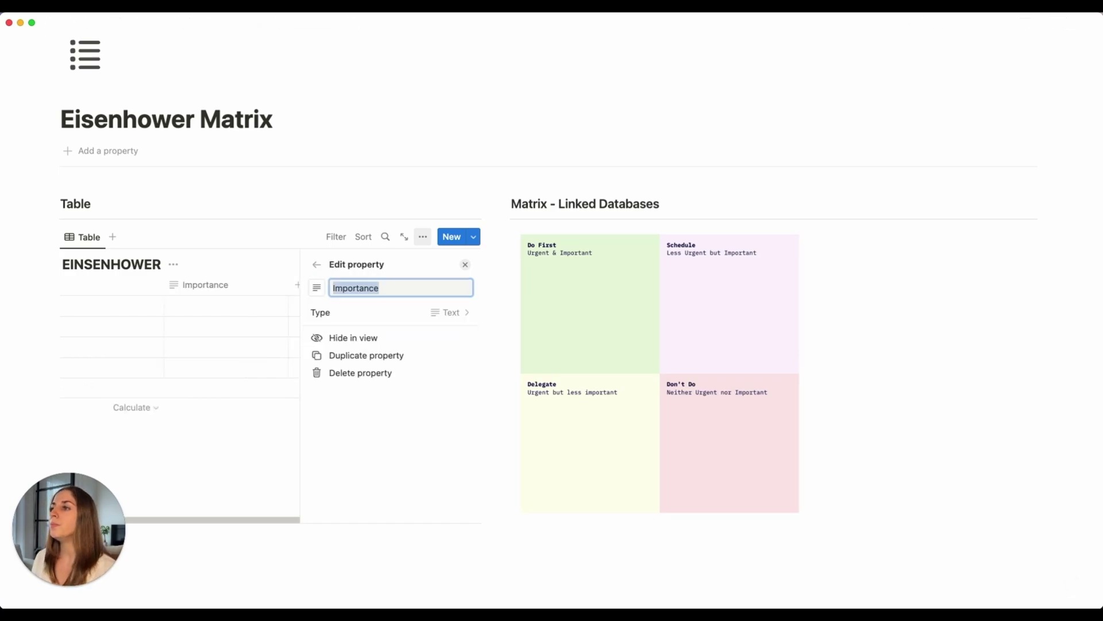
{"action": "left_click", "coordinate": [377, 313]}
{"action": "left_click", "coordinate": [352, 367]}
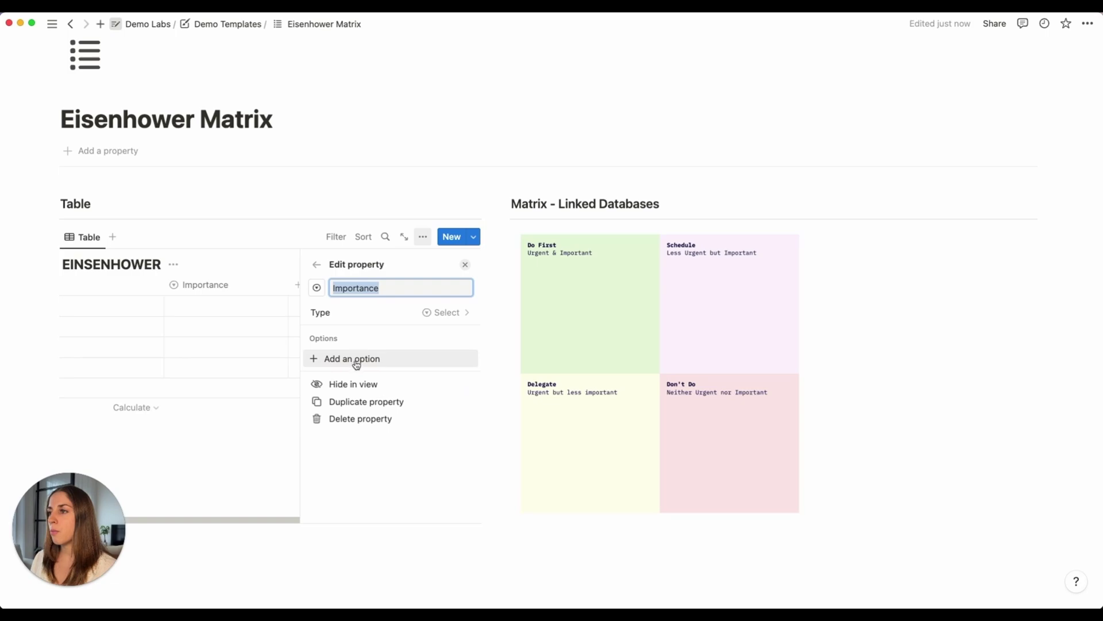
Create the options Important and Not Important for the Importance property
{"action": "left_click", "coordinate": [356, 359]}
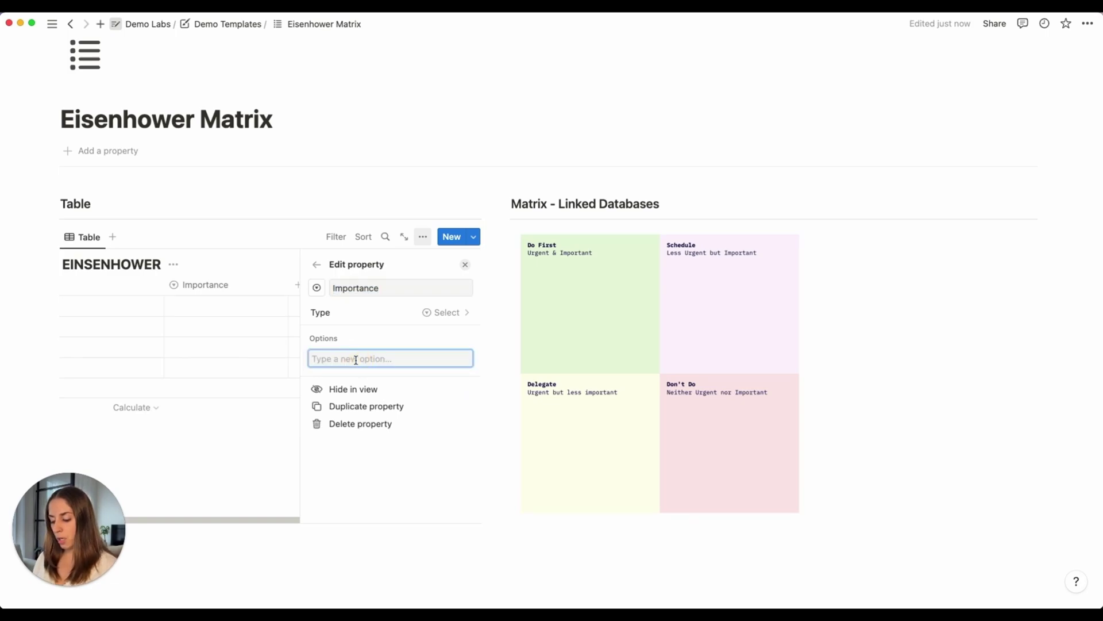
{"action": "type", "text": "Important"}
{"action": "key", "text": "Return"}
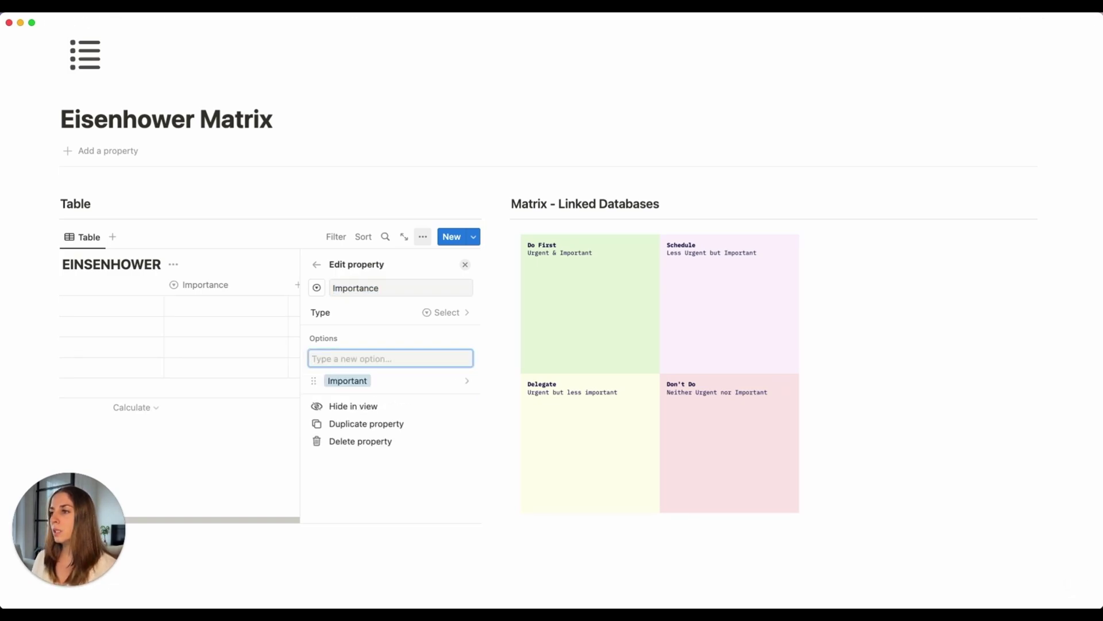
{"action": "type", "text": "Not "}
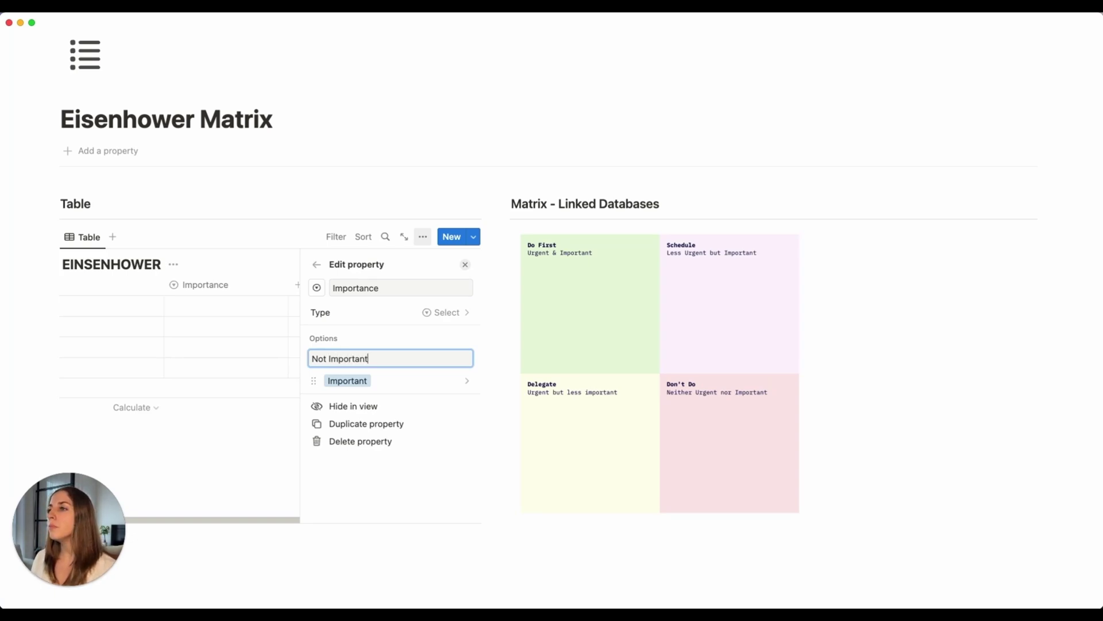
{"action": "type", "text": "Important"}
{"action": "key", "text": "Return"}
{"action": "left_click", "coordinate": [239, 308]}
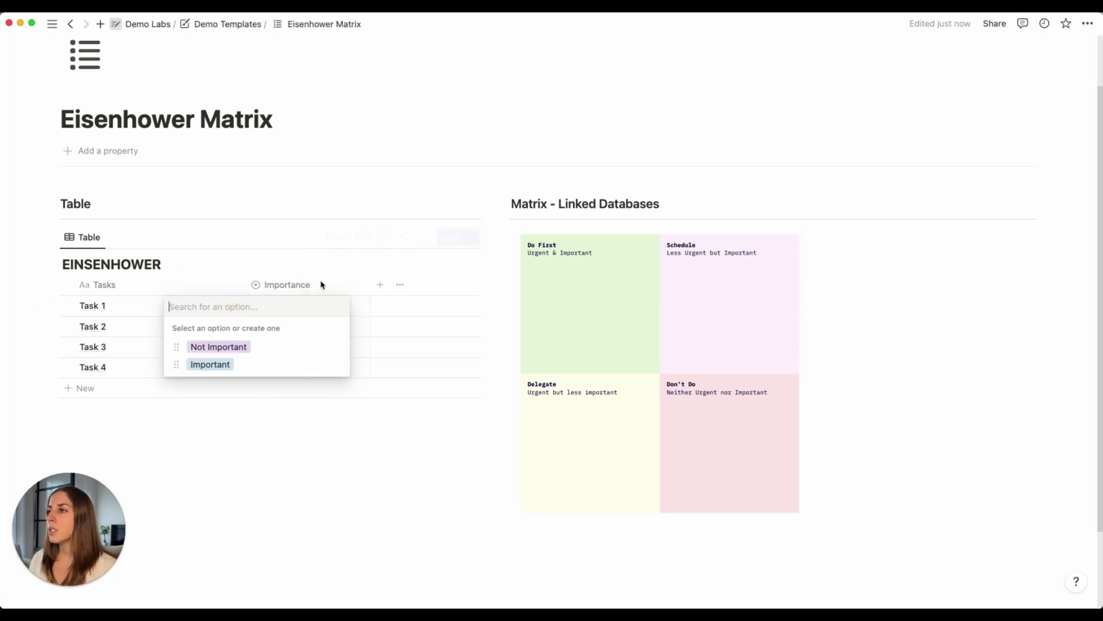
{"action": "left_click", "coordinate": [361, 284]}
Add a property named Urgency to the EINSENHOWER database and set its type to Select
{"action": "left_click", "coordinate": [379, 285]}
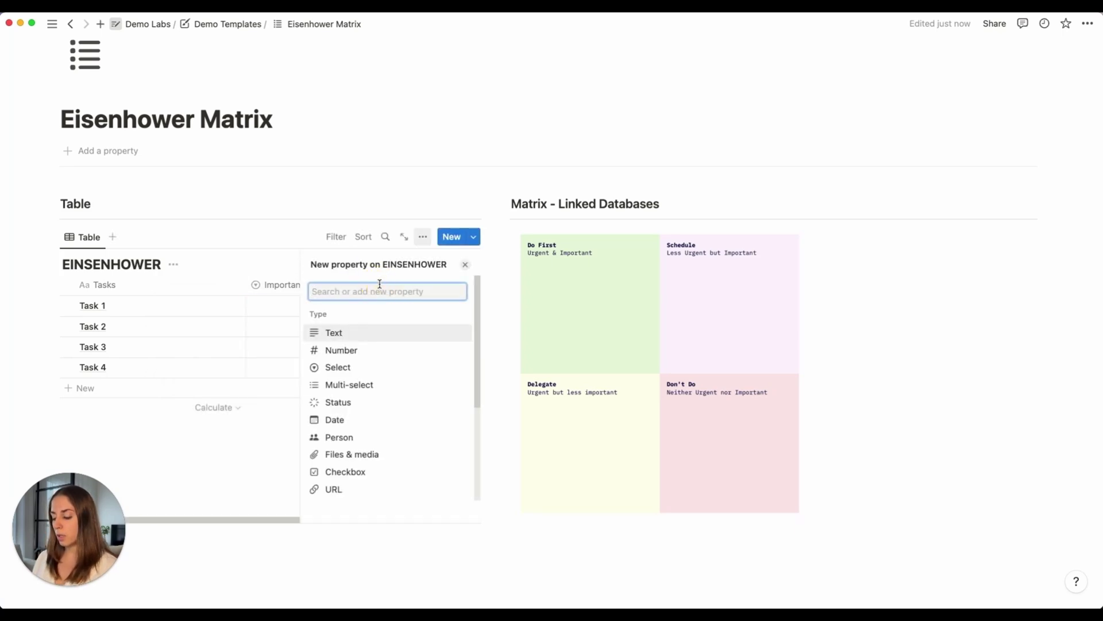
{"action": "type", "text": "Urgency"}
{"action": "key", "text": "Return"}
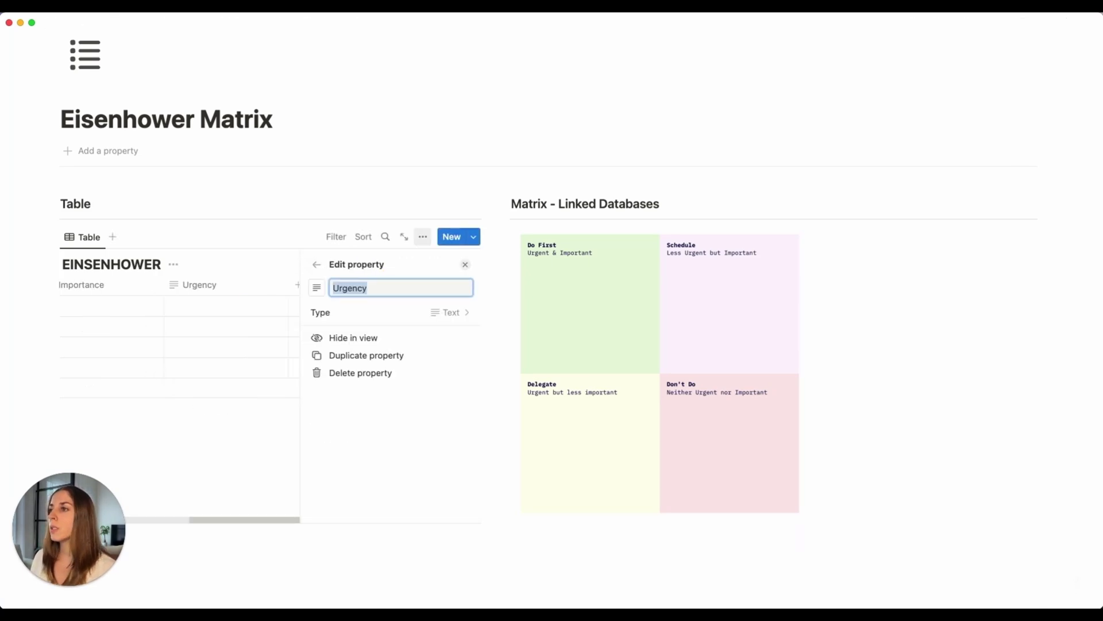
{"action": "left_click", "coordinate": [375, 315]}
{"action": "left_click", "coordinate": [369, 365]}
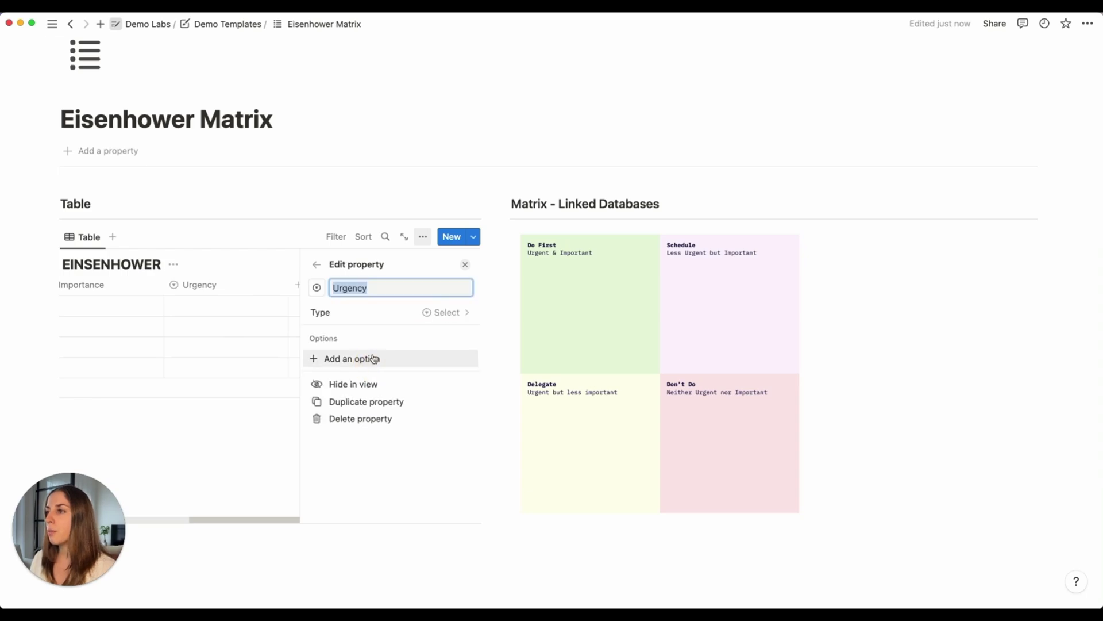
Create the options Urgent and Not Urgent for the Urgency property and finish editing the property
{"action": "left_click", "coordinate": [372, 358]}
{"action": "type", "text": "Urgent"}
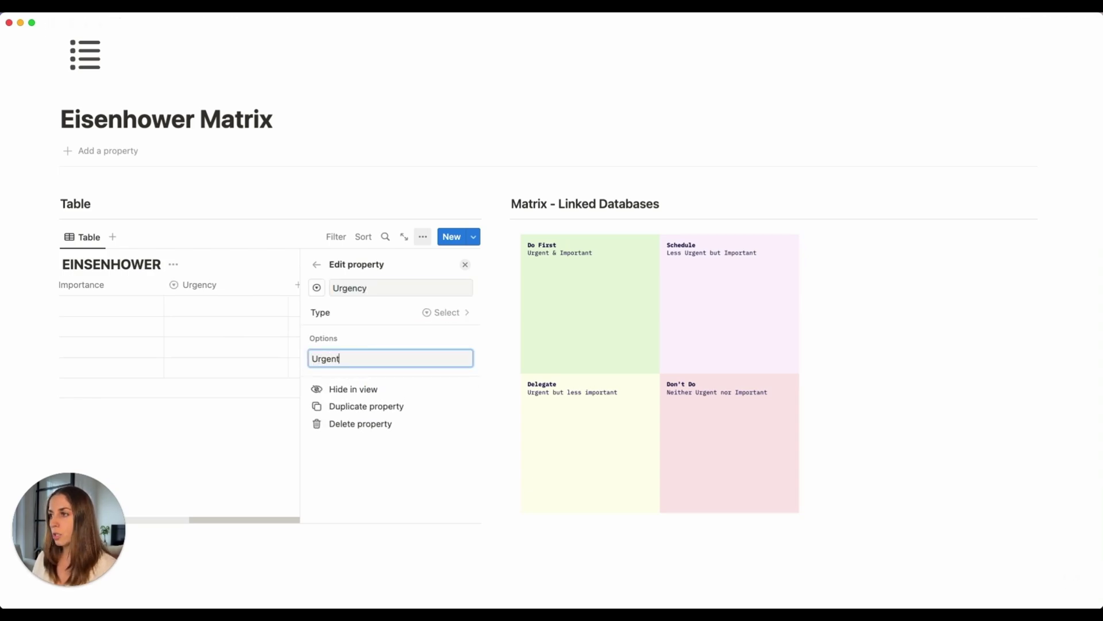
{"action": "key", "text": "Return"}
{"action": "type", "text": "Not"}
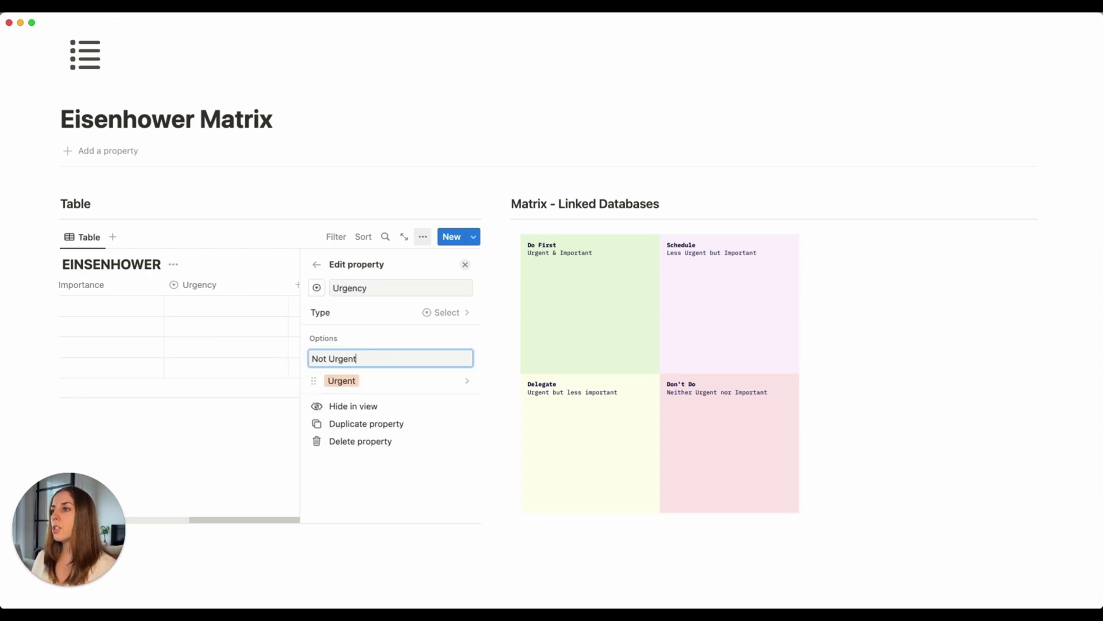
{"action": "type", "text": " Urgent"}
{"action": "key", "text": "Return"}
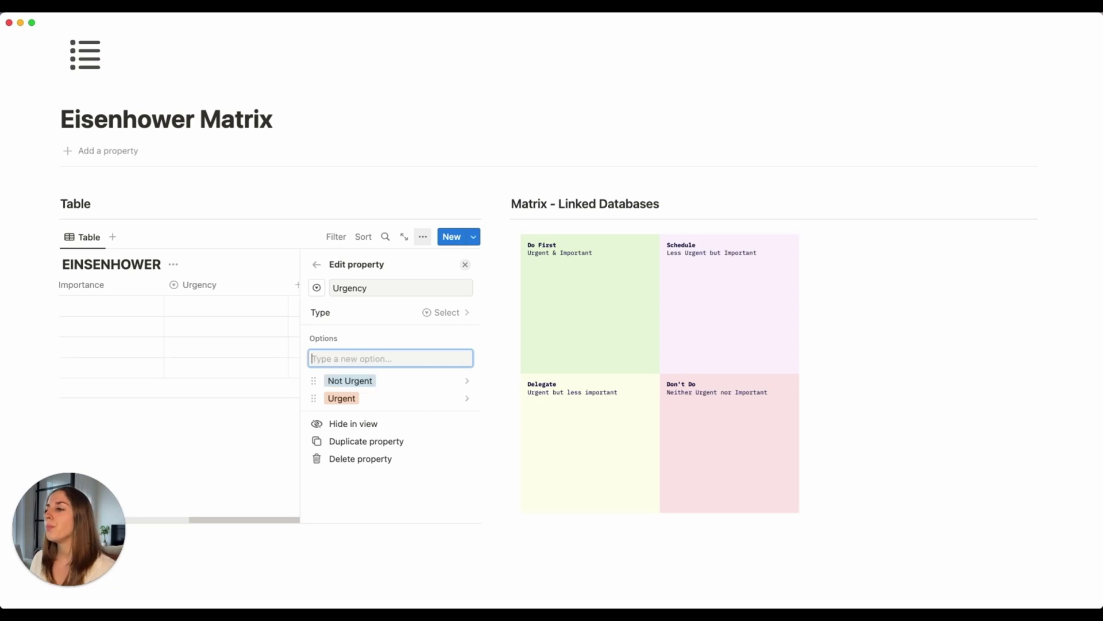
{"action": "left_click", "coordinate": [465, 264]}
Tag Task 1 Important and Urgent, Task 2 Important and Not Urgent, Task 3 Not Important and Urgent, Task 4 Not Important and Not Urgent
{"action": "left_click_drag", "start_coordinate": [372, 426], "coordinate": [287, 428]}
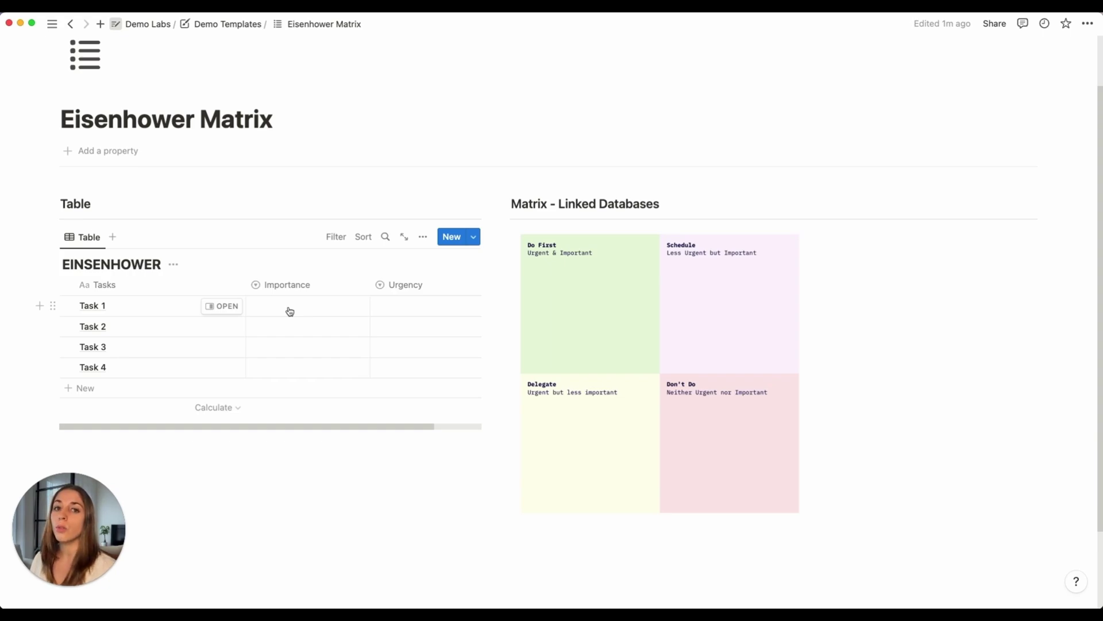
{"action": "left_click", "coordinate": [289, 310]}
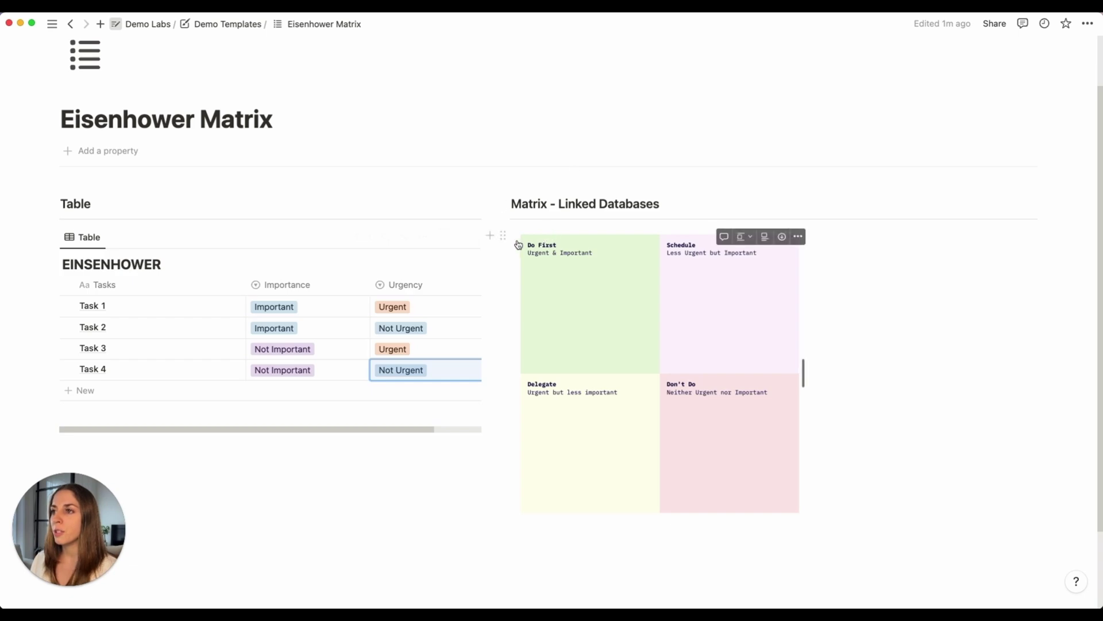
Move the matrix image below the task table and insert a linked view of EINSENHOWER under Matrix - Linked Databases
{"action": "left_click_drag", "start_coordinate": [502, 236], "coordinate": [81, 452]}
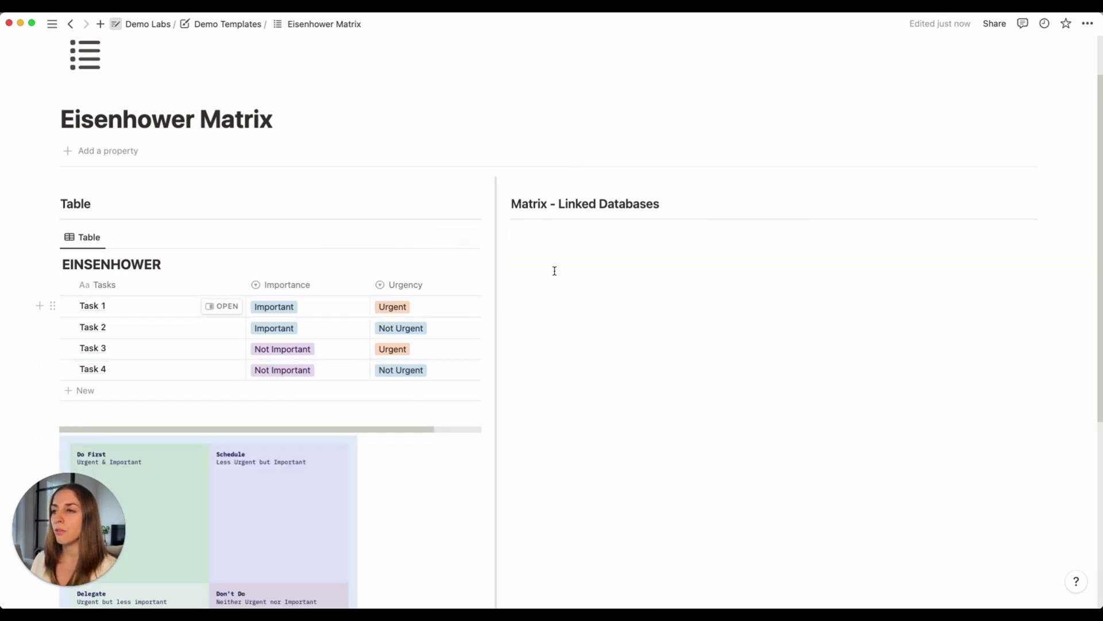
{"action": "left_click", "coordinate": [575, 234]}
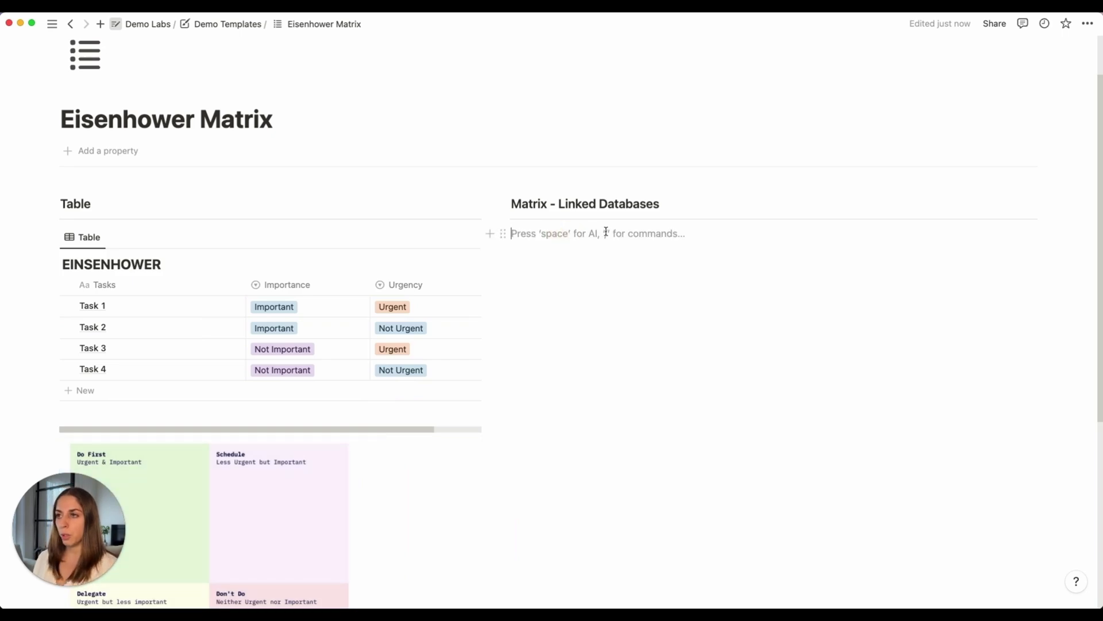
{"action": "type", "text": "/linked"}
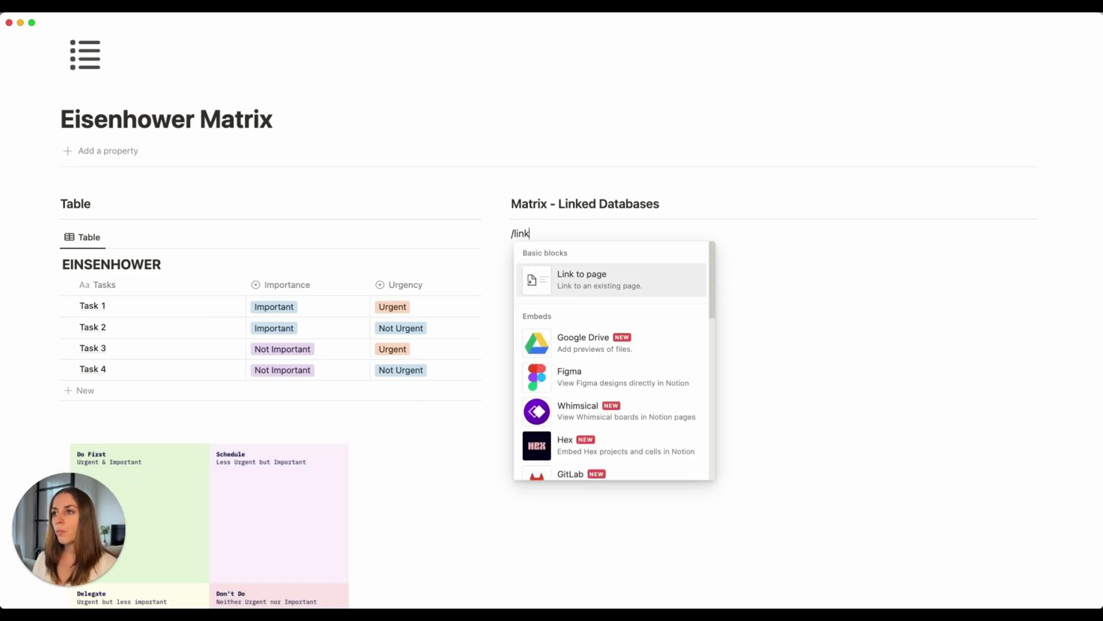
{"action": "left_click", "coordinate": [615, 279]}
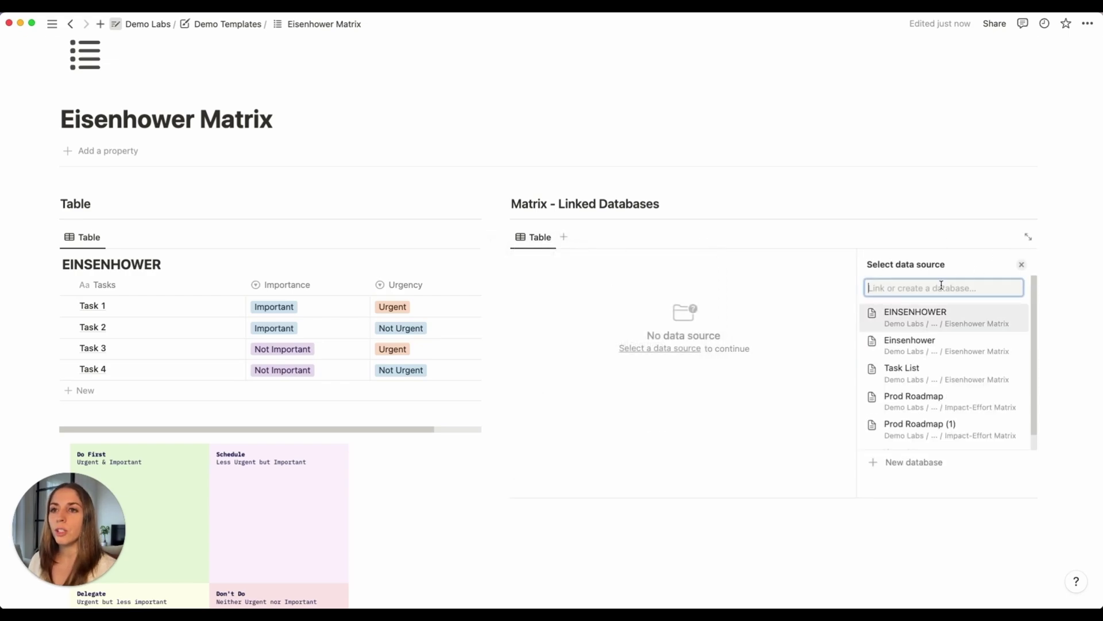
{"action": "left_click", "coordinate": [917, 313]}
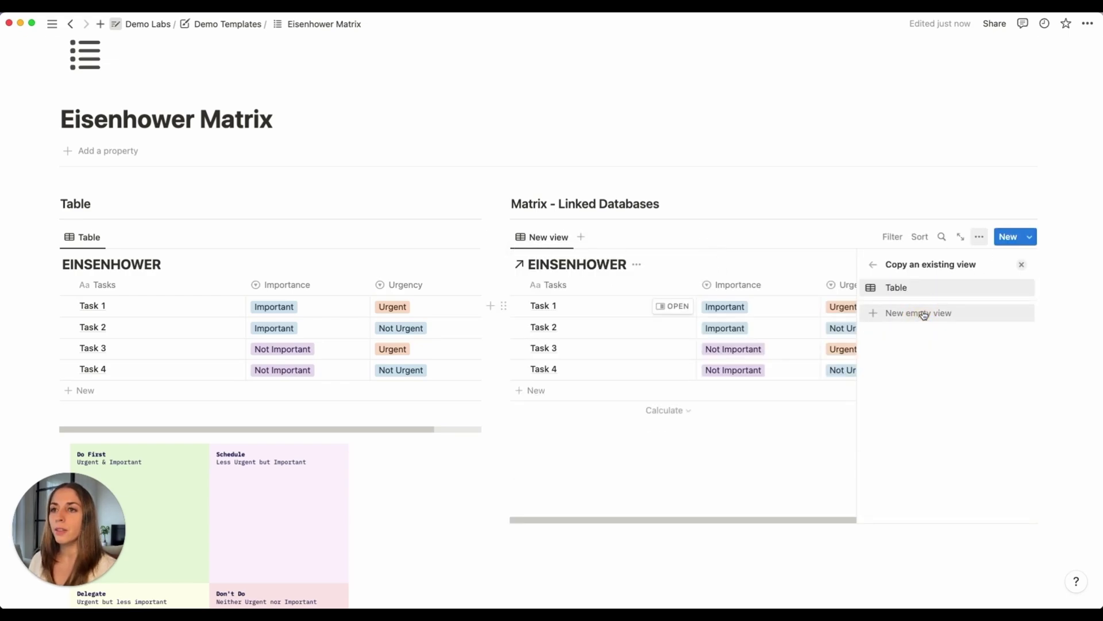
{"action": "left_click", "coordinate": [1020, 264]}
Change the linked database's layout to Gallery and set its card preview to None
{"action": "left_click", "coordinate": [979, 236]}
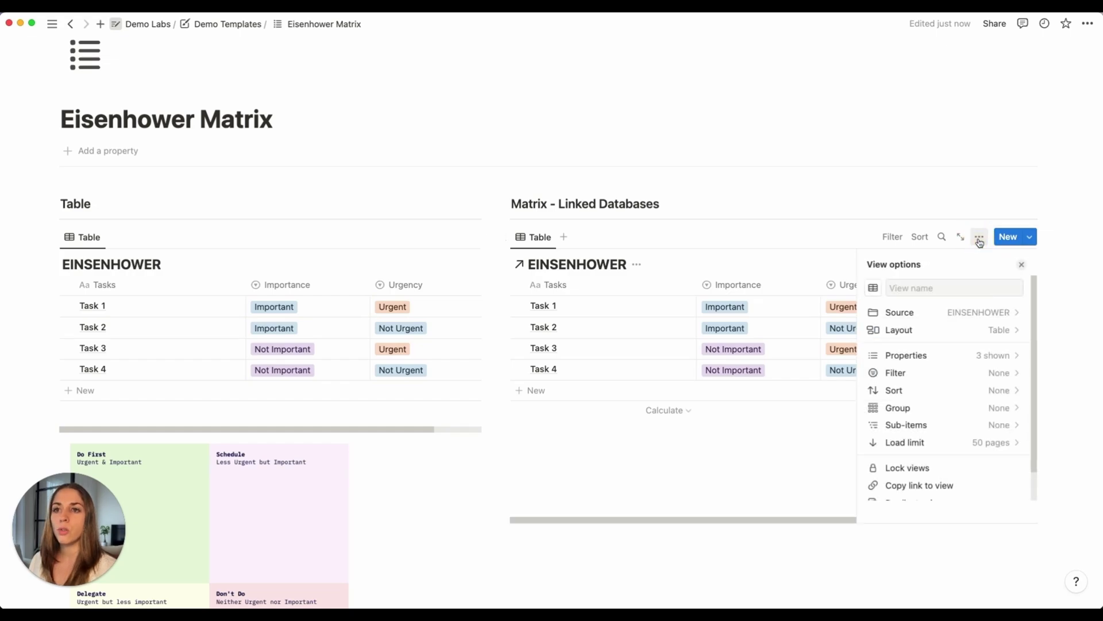
{"action": "left_click", "coordinate": [977, 330]}
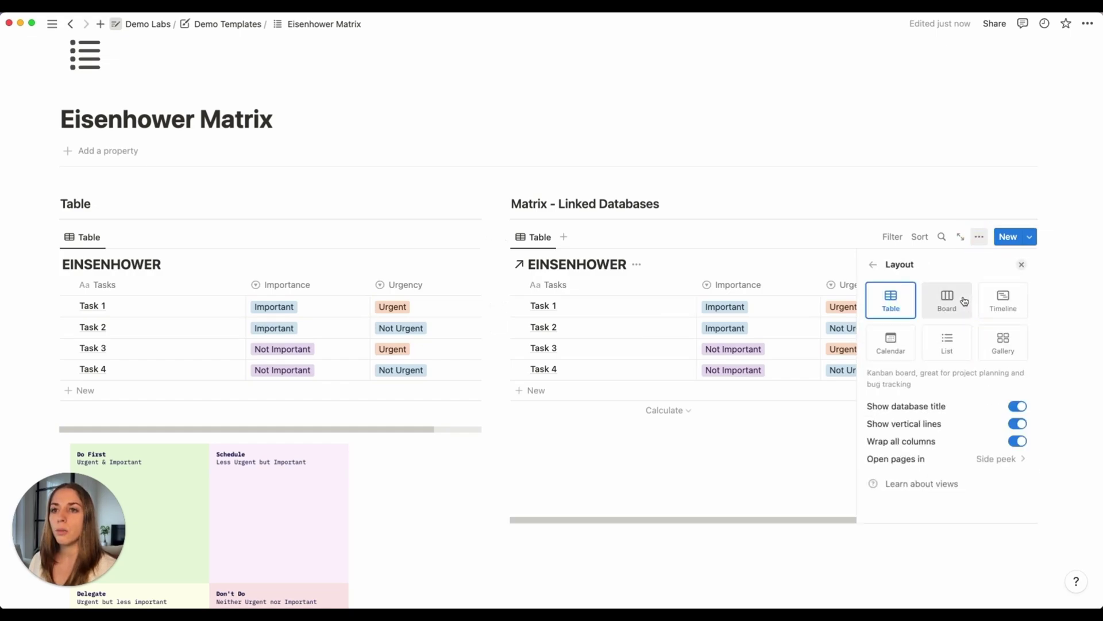
{"action": "left_click", "coordinate": [1002, 348]}
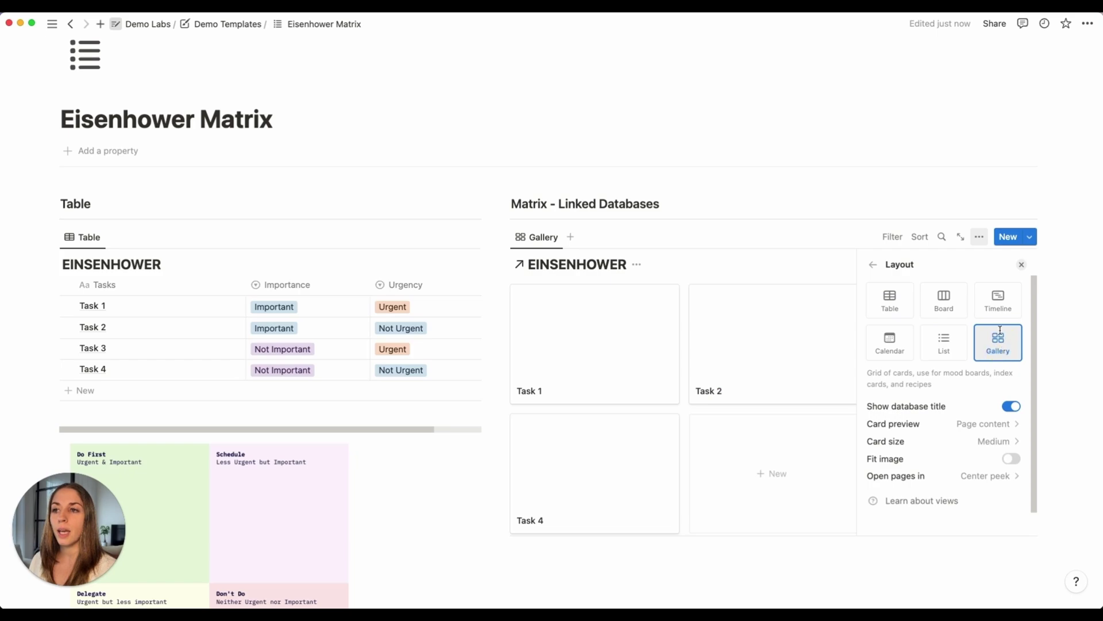
{"action": "left_click", "coordinate": [977, 425]}
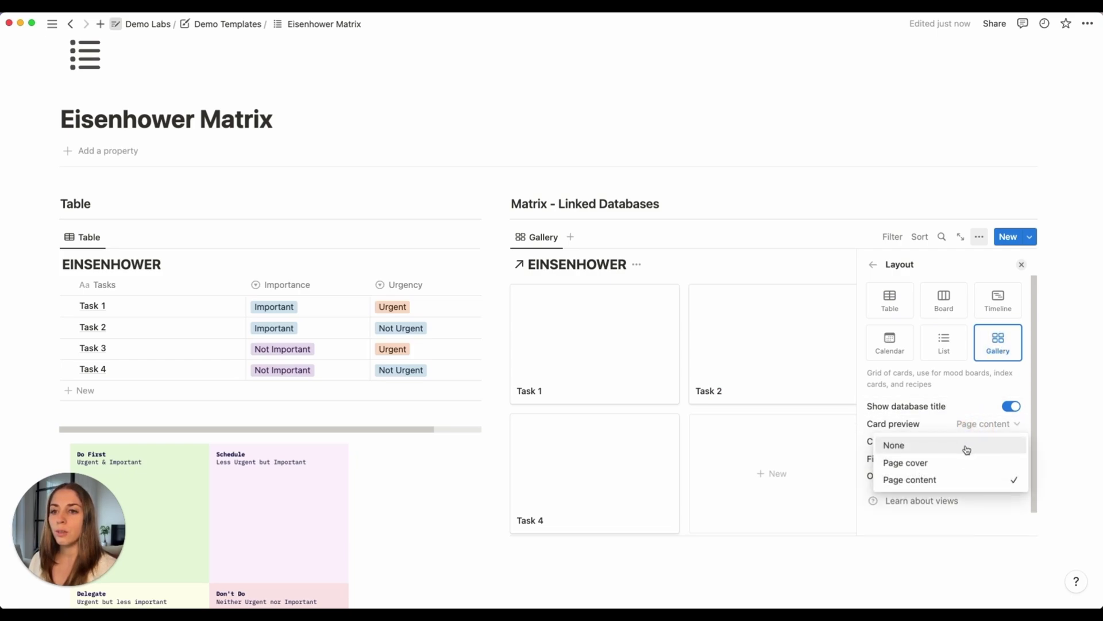
{"action": "left_click", "coordinate": [967, 448]}
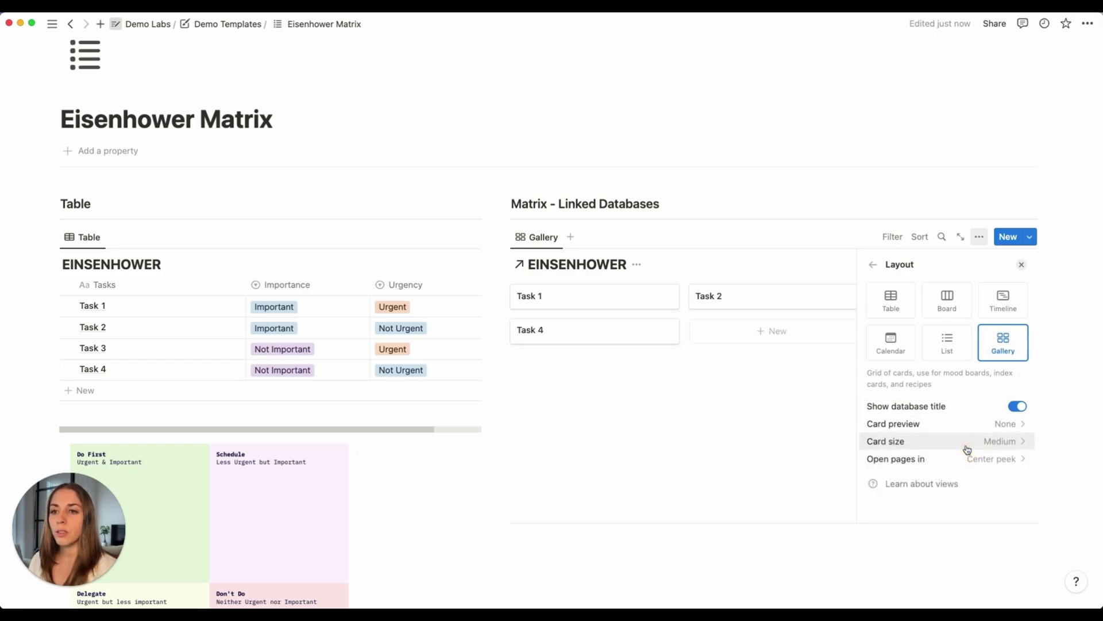
{"action": "left_click", "coordinate": [1021, 264]}
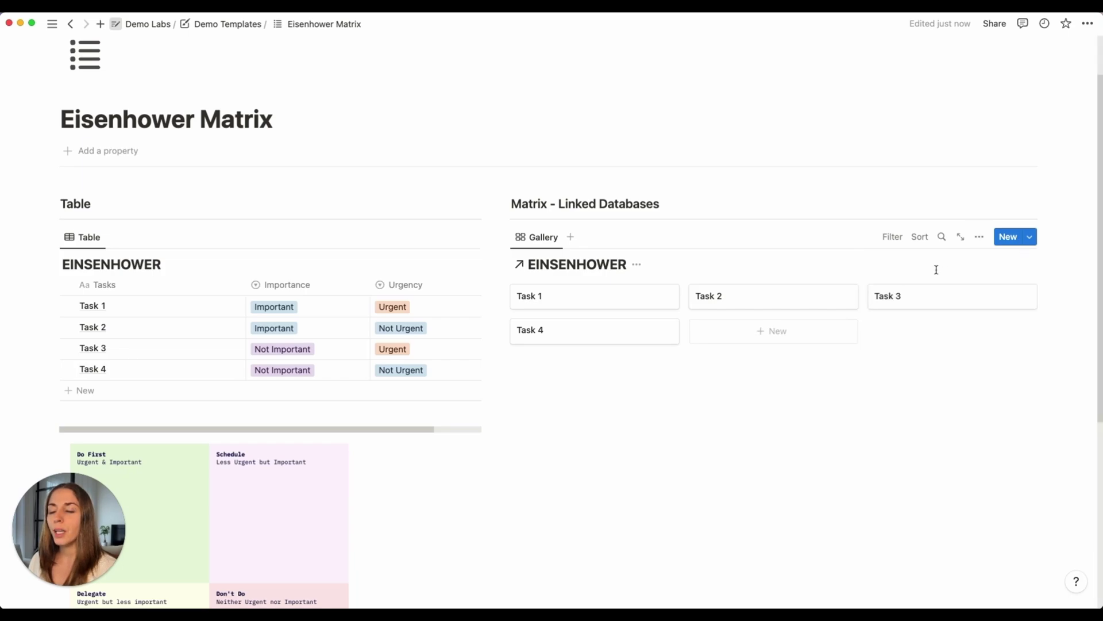
Filter the linked gallery to Importance Important and Urgency Urgent, and save the filters for everyone
{"action": "left_click", "coordinate": [896, 239]}
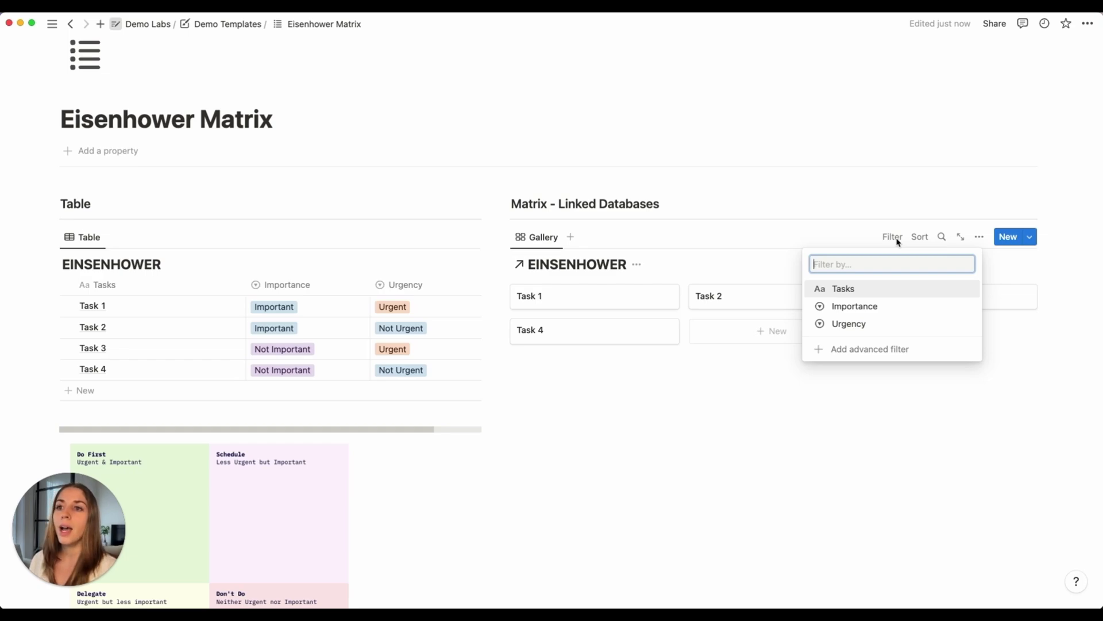
{"action": "left_click", "coordinate": [874, 305]}
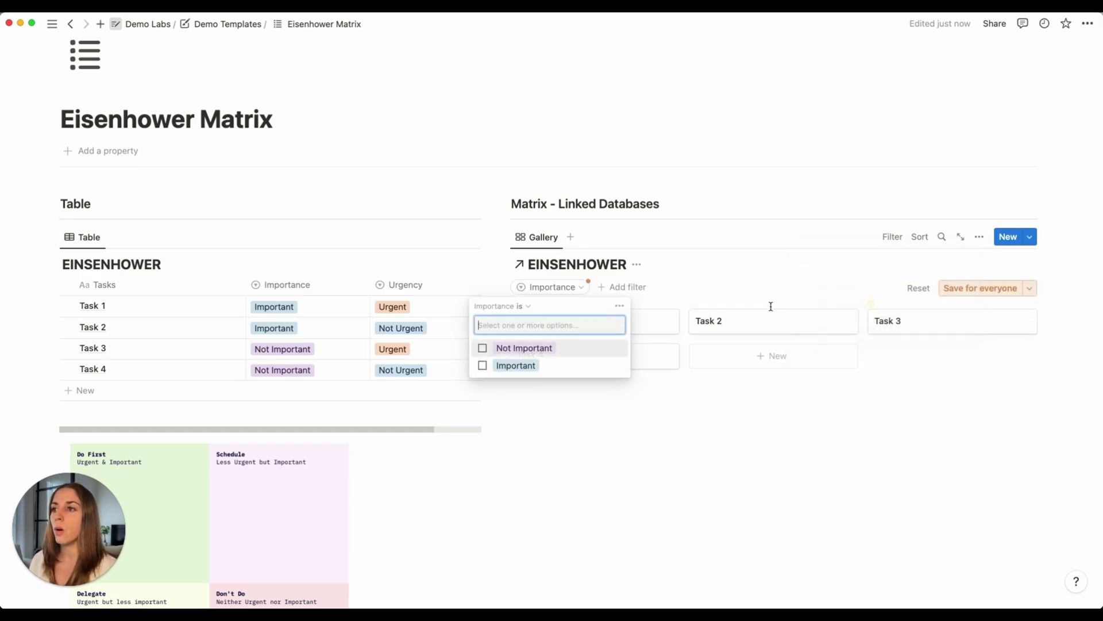
{"action": "left_click", "coordinate": [515, 366]}
{"action": "left_click", "coordinate": [675, 287]}
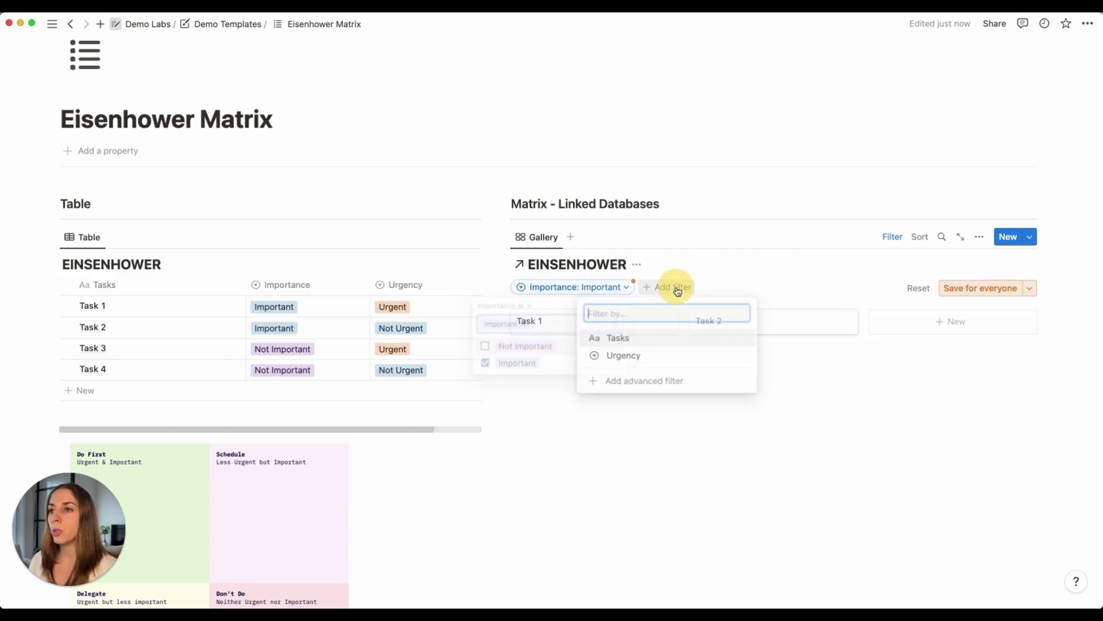
{"action": "left_click", "coordinate": [632, 356]}
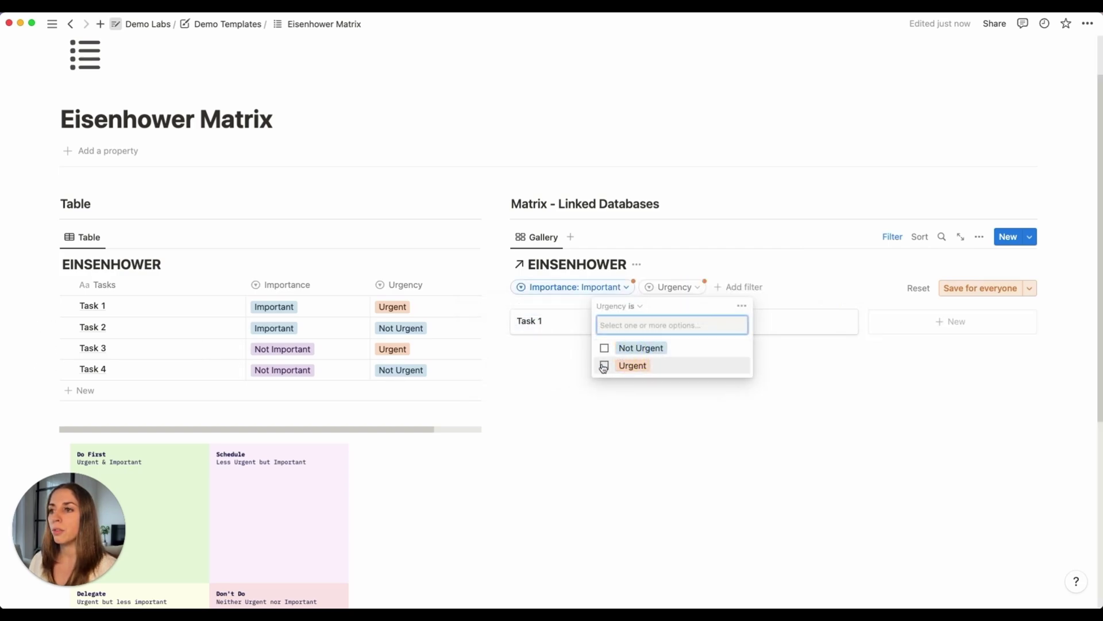
{"action": "left_click", "coordinate": [626, 365]}
{"action": "left_click", "coordinate": [981, 295]}
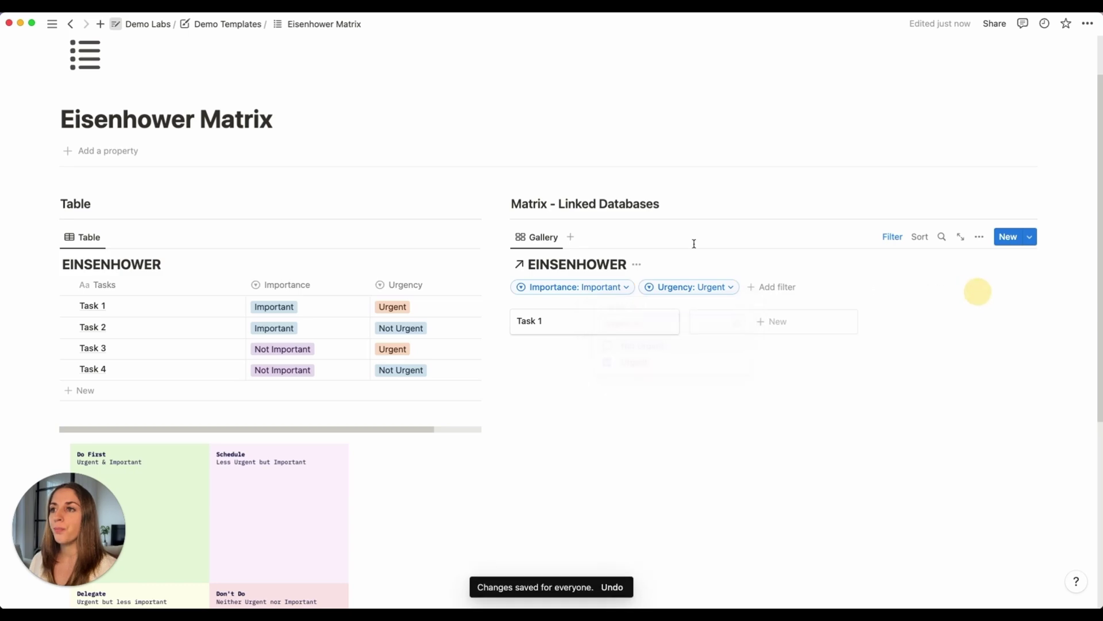
Hide the database title and the filter bar of the linked gallery
{"action": "left_click", "coordinate": [636, 264]}
{"action": "left_click", "coordinate": [639, 332]}
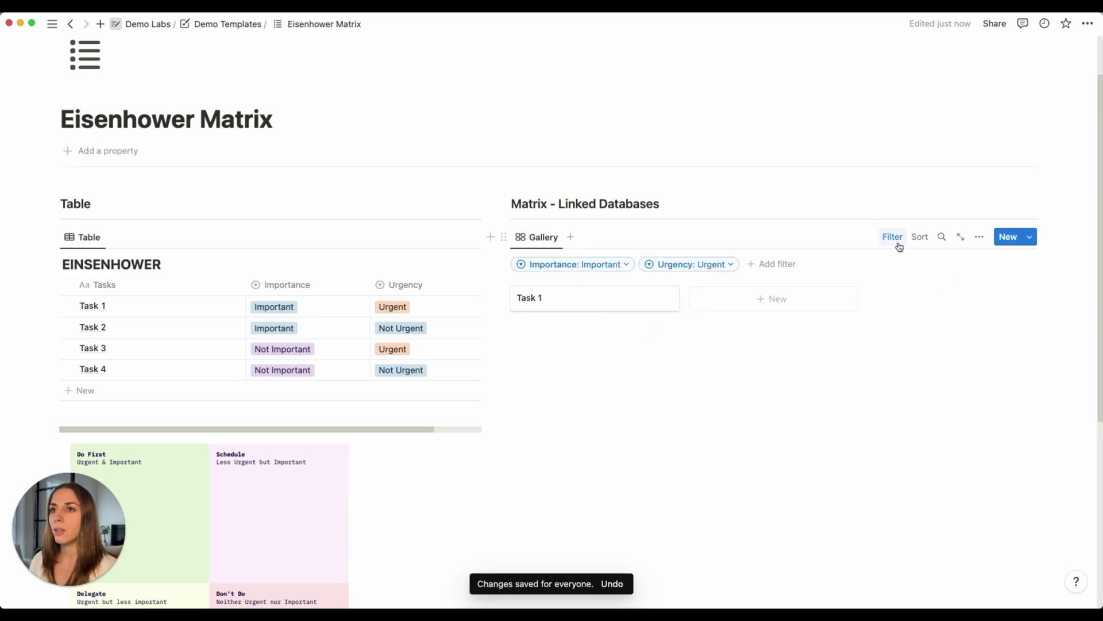
{"action": "left_click", "coordinate": [893, 237]}
Rename the linked gallery view showing Task 1 to Do Now
{"action": "left_click", "coordinate": [543, 238]}
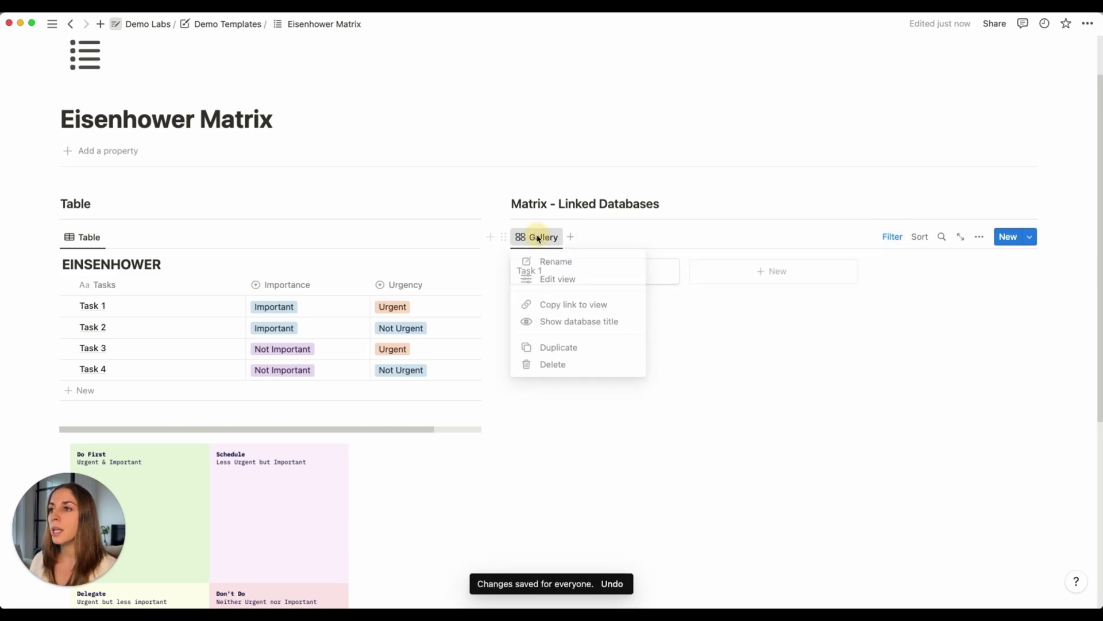
{"action": "left_click", "coordinate": [546, 262]}
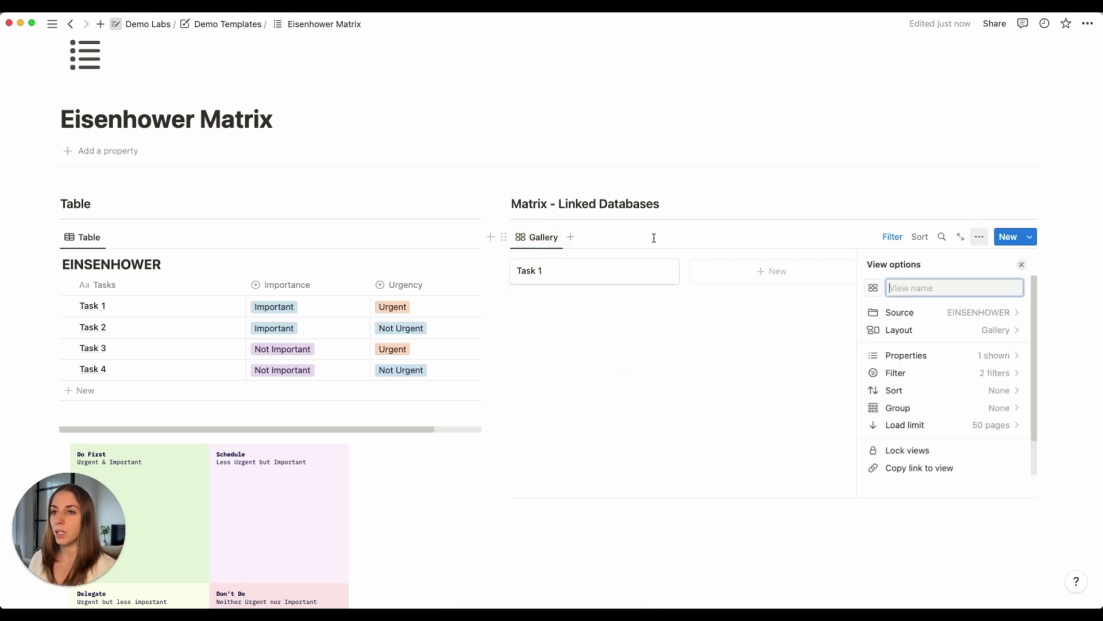
{"action": "type", "text": "Do Now"}
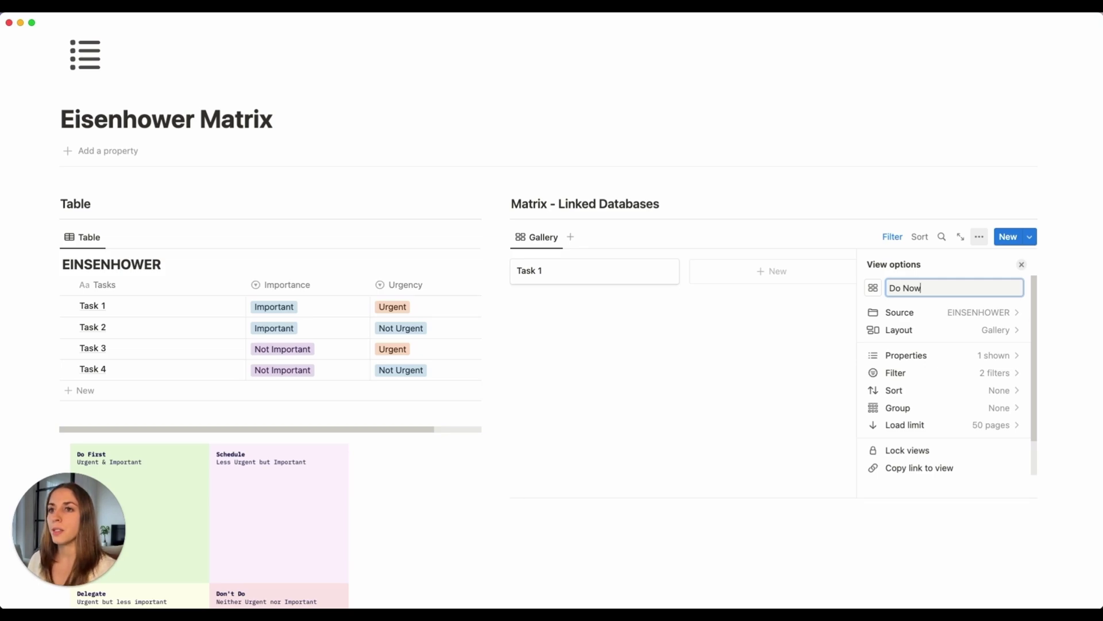
Insert a second linked view of the EINSENHOWER database below the Do Now gallery
{"action": "left_click", "coordinate": [584, 311]}
{"action": "type", "text": "/l"}
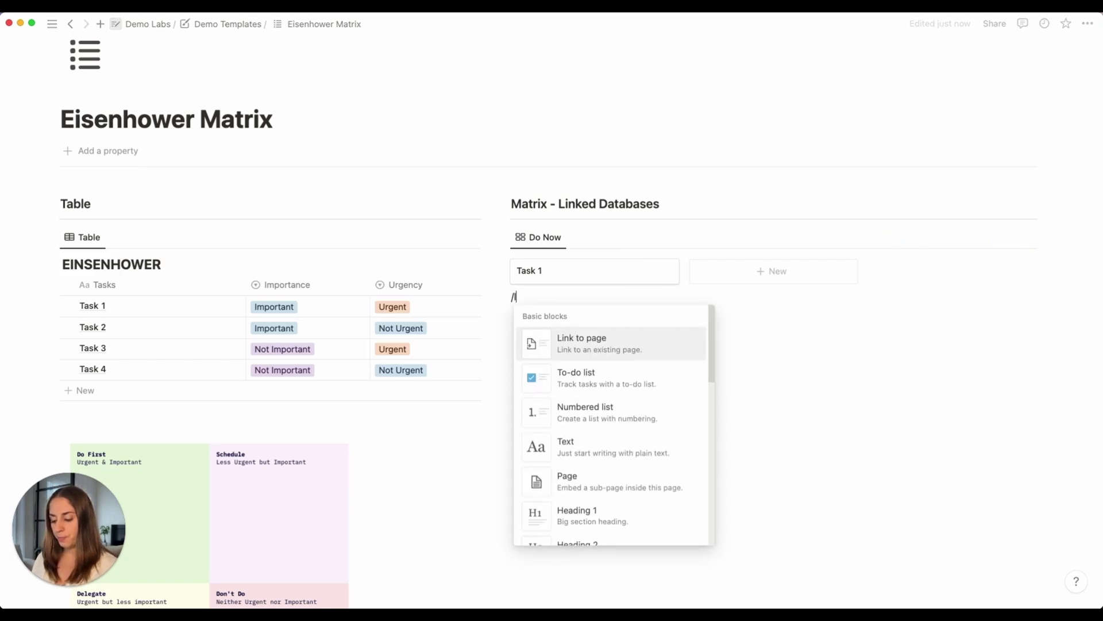
{"action": "type", "text": "inked"}
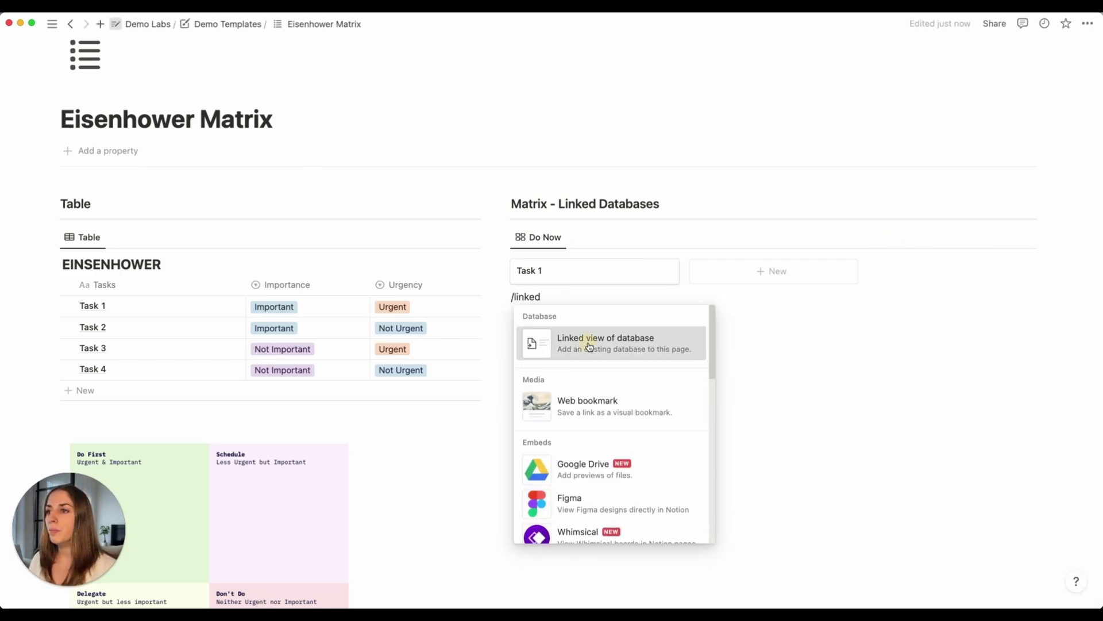
{"action": "left_click", "coordinate": [589, 343]}
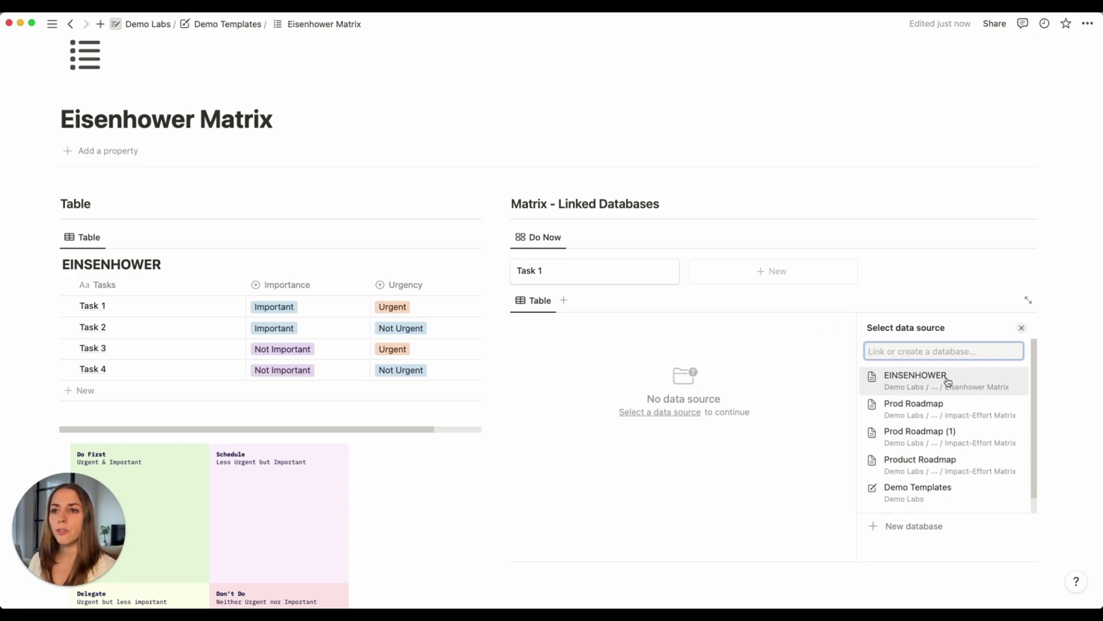
{"action": "left_click", "coordinate": [940, 384]}
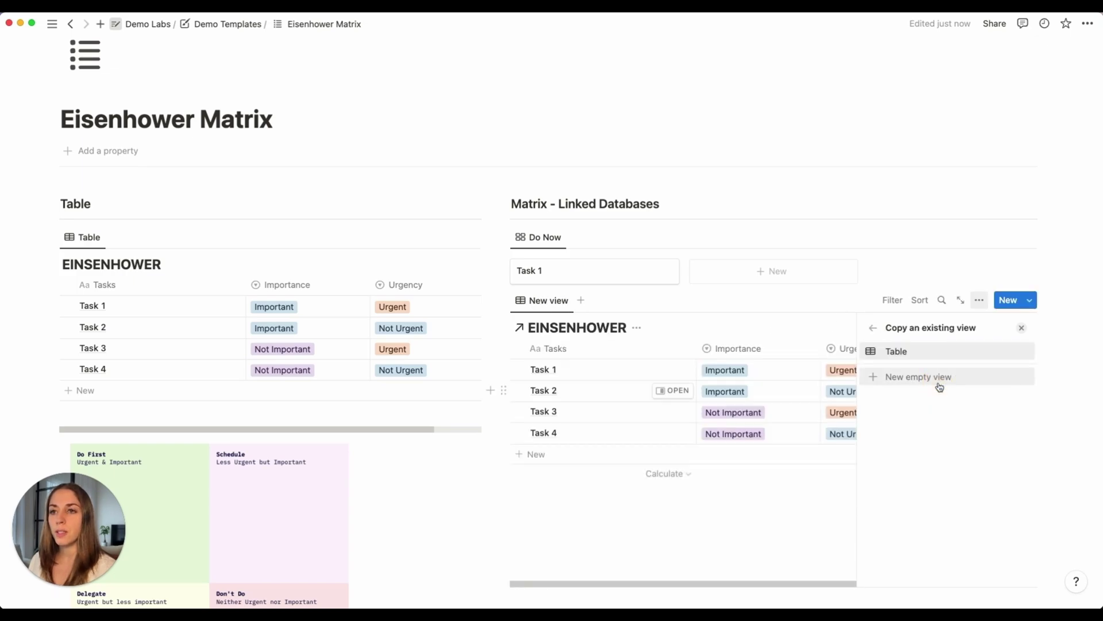
{"action": "left_click", "coordinate": [1021, 328]}
Switch the second linked view to the Gallery layout with card preview set to None
{"action": "left_click", "coordinate": [979, 300]}
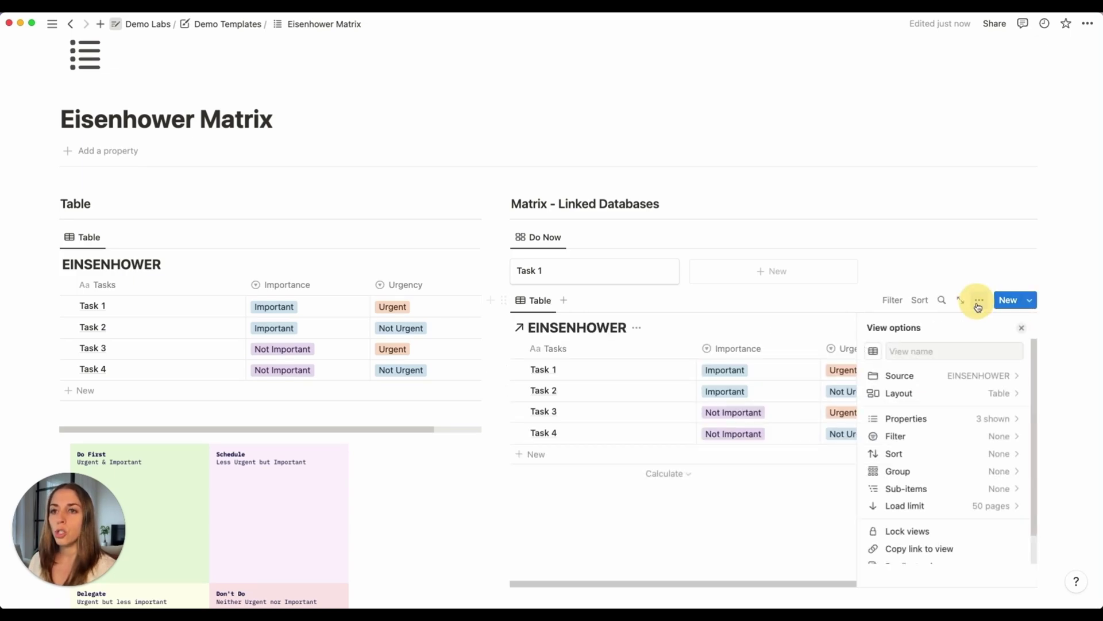
{"action": "left_click", "coordinate": [982, 395]}
{"action": "left_click", "coordinate": [1010, 409]}
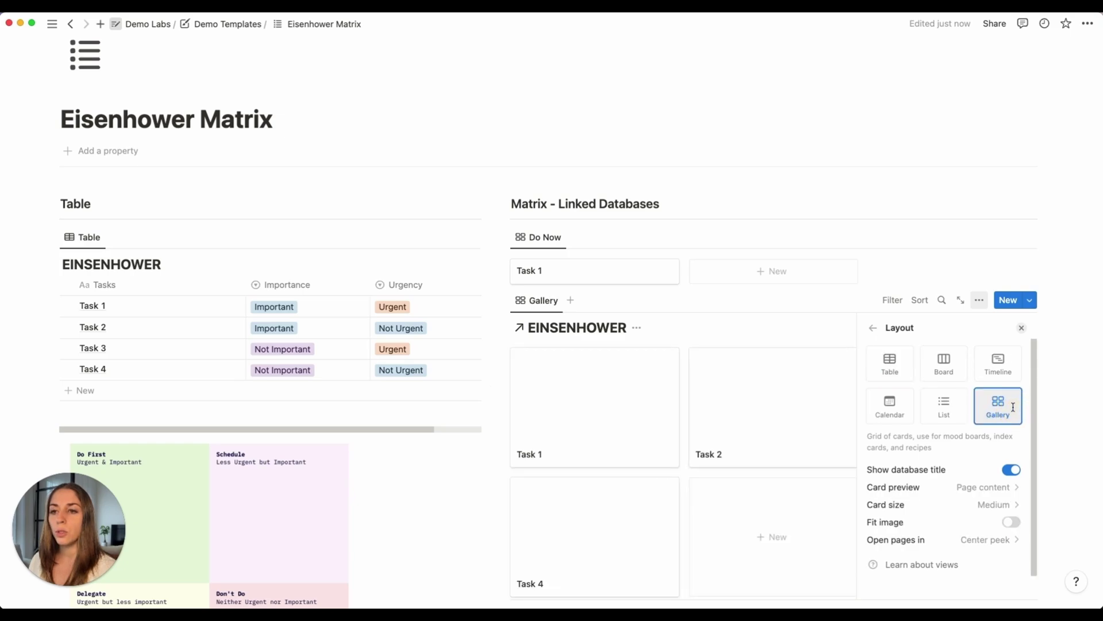
{"action": "left_click", "coordinate": [983, 488]}
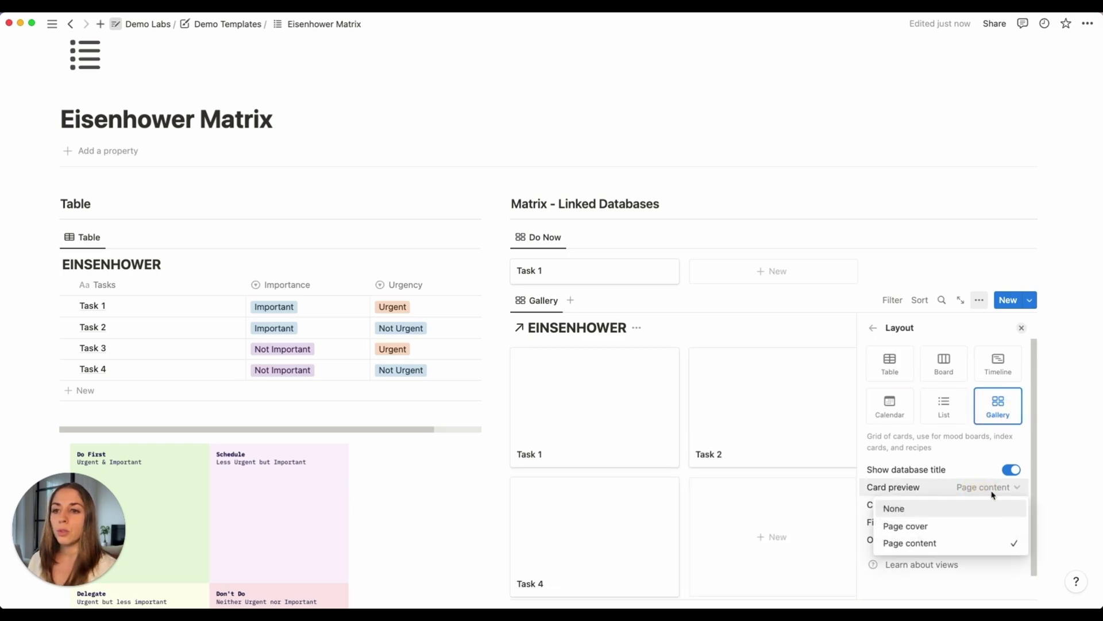
{"action": "left_click", "coordinate": [965, 509]}
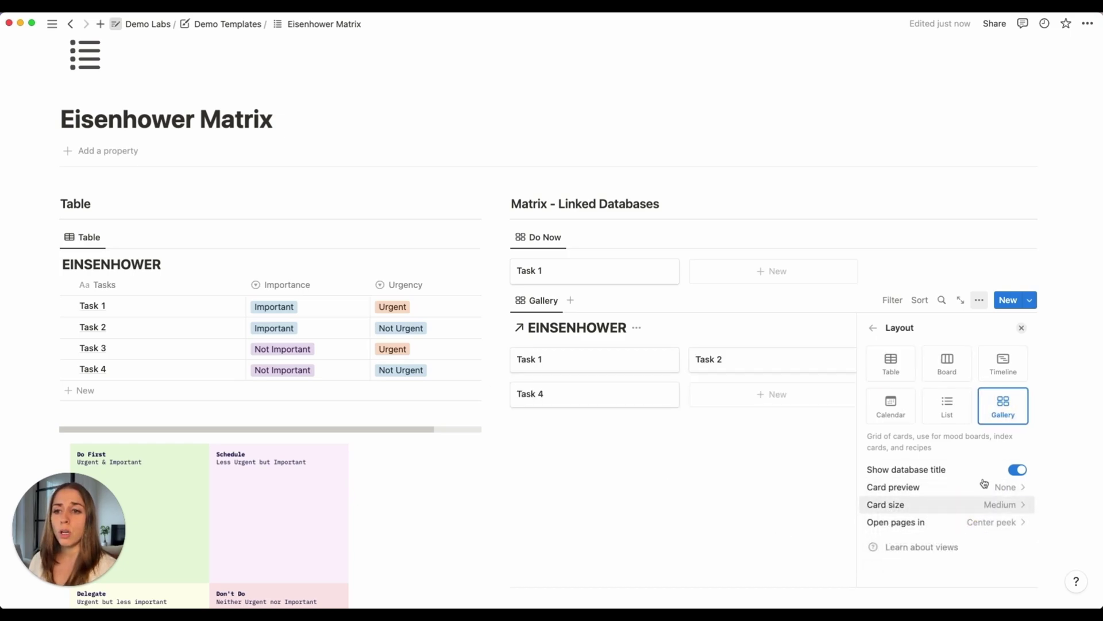
{"action": "left_click", "coordinate": [1021, 328]}
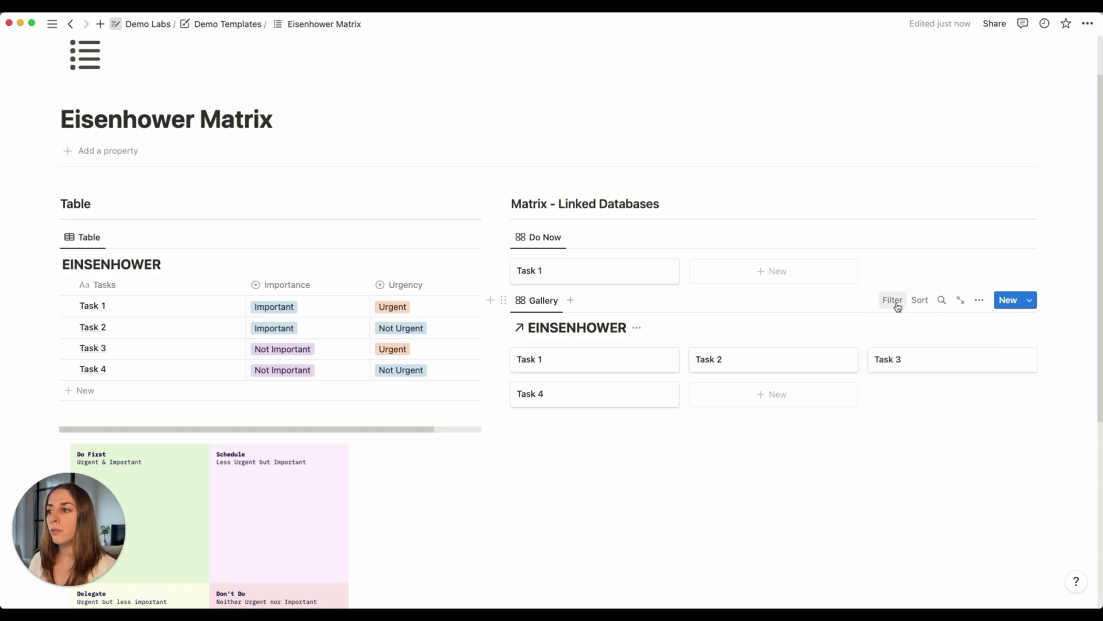
Filter the second gallery to Importance Important and Urgency Not Urgent, and save the filters for everyone
{"action": "left_click", "coordinate": [897, 307]}
{"action": "left_click", "coordinate": [881, 374]}
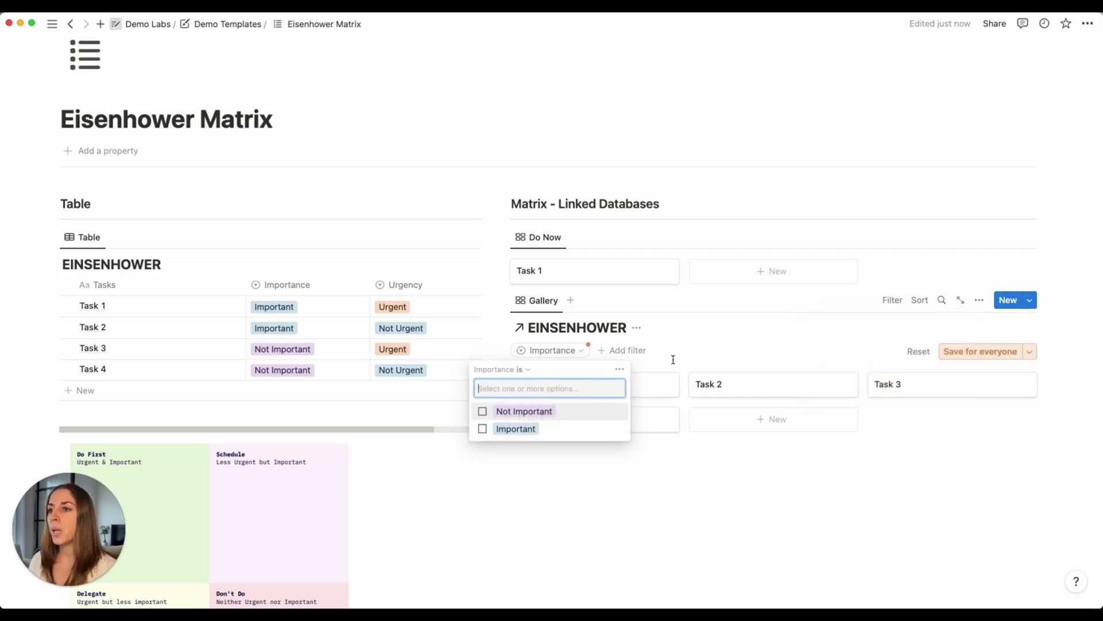
{"action": "left_click", "coordinate": [502, 428]}
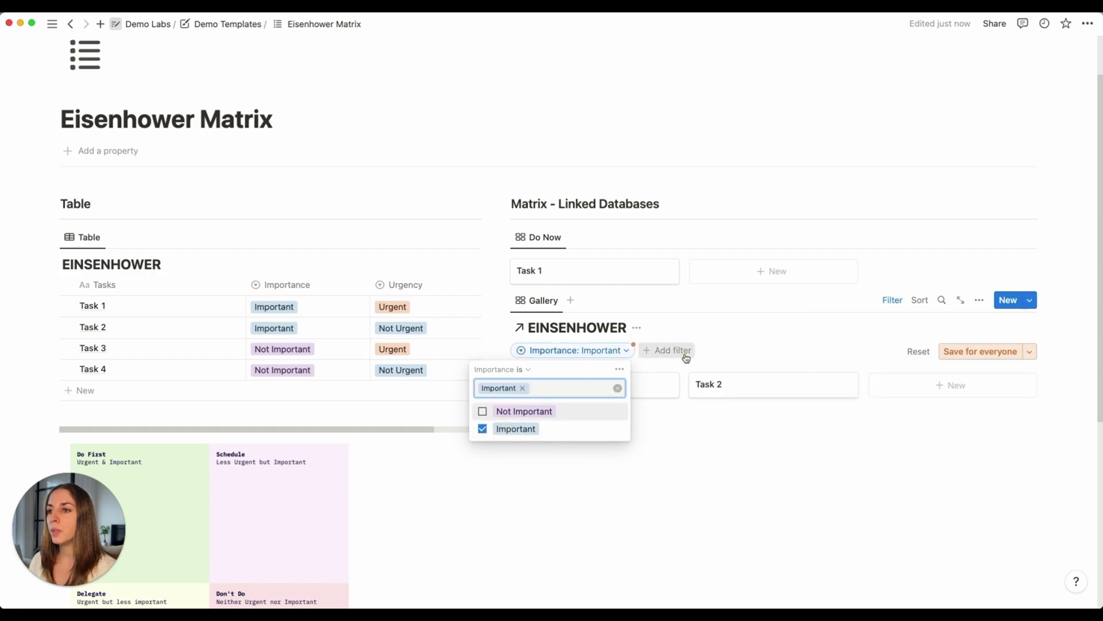
{"action": "left_click", "coordinate": [683, 352]}
{"action": "left_click", "coordinate": [618, 419]}
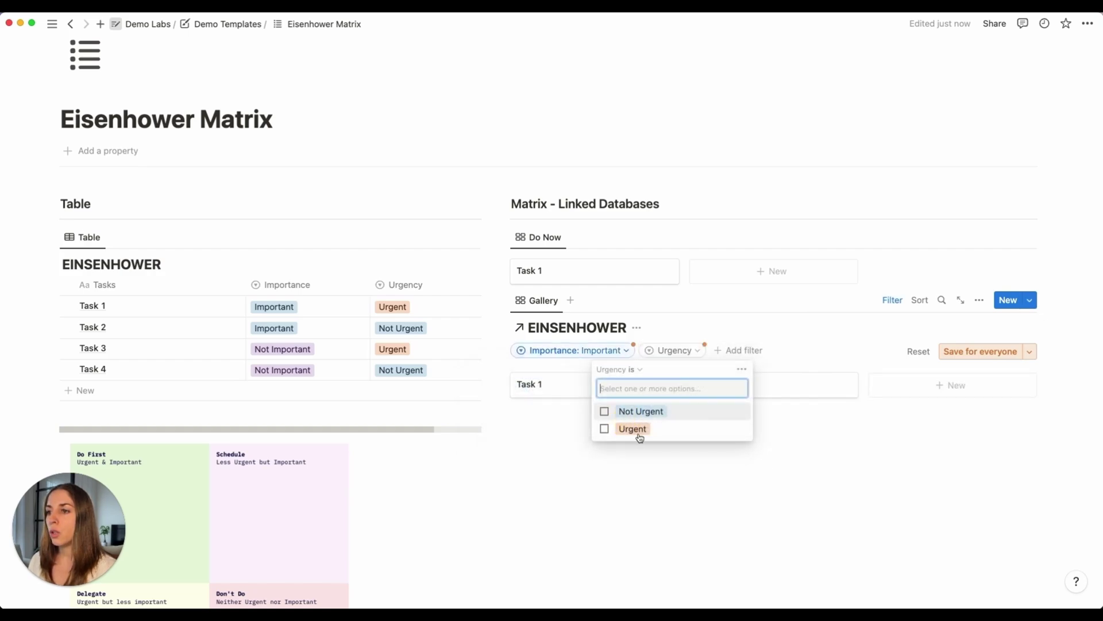
{"action": "left_click", "coordinate": [641, 411]}
{"action": "left_click", "coordinate": [959, 353]}
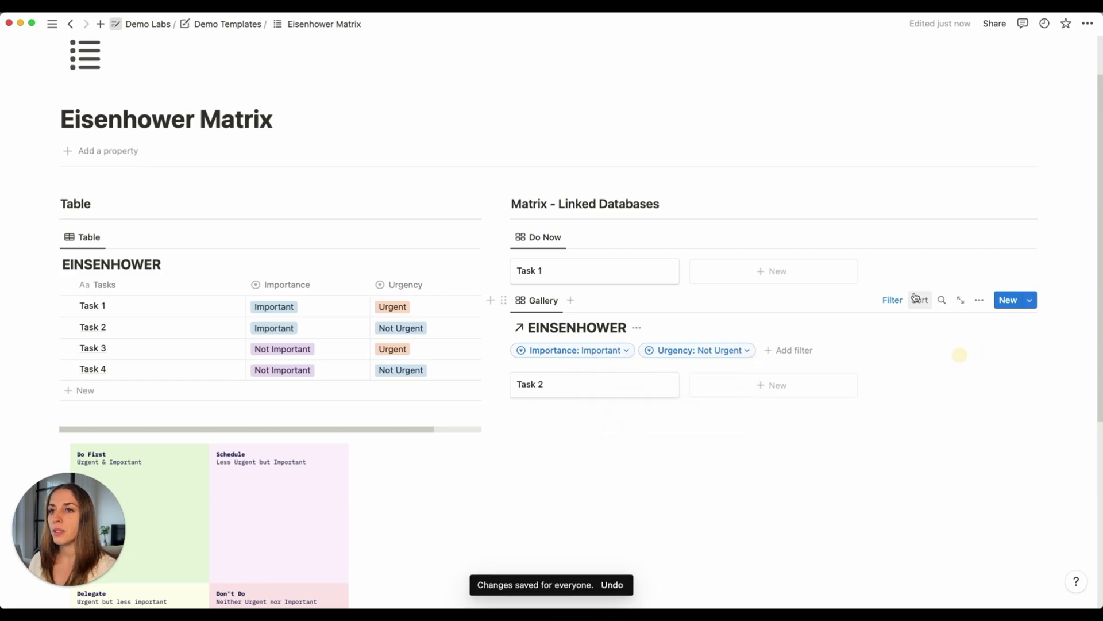
Hide the filter bar and the database title of the second gallery
{"action": "left_click", "coordinate": [897, 300]}
{"action": "left_click", "coordinate": [636, 328]}
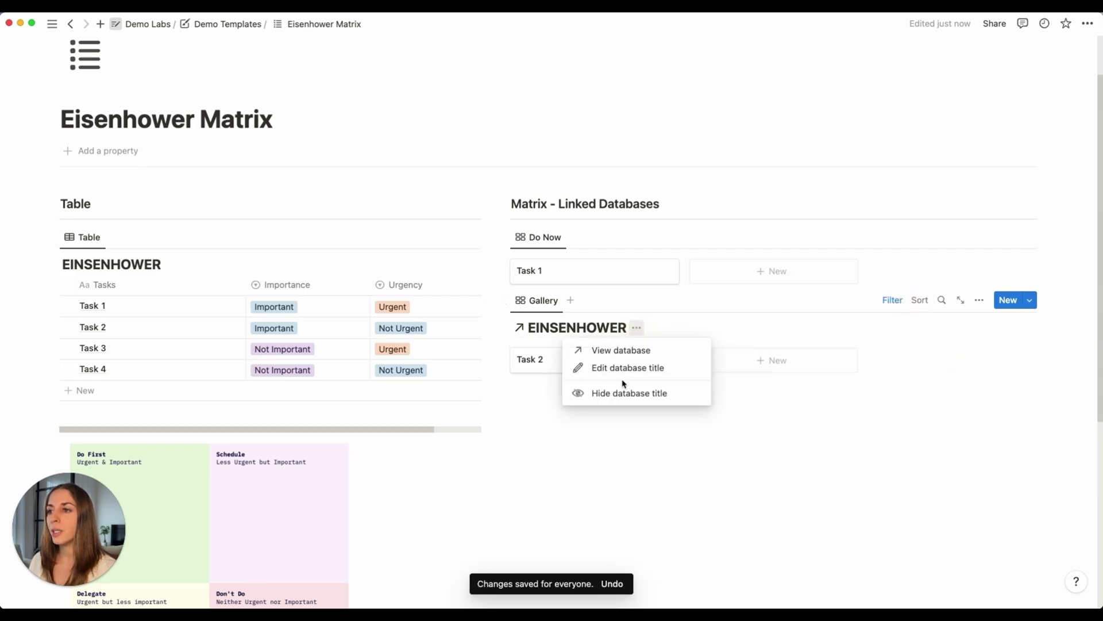
{"action": "left_click", "coordinate": [621, 393]}
Rename the second gallery view to Schedule
{"action": "left_click", "coordinate": [537, 300]}
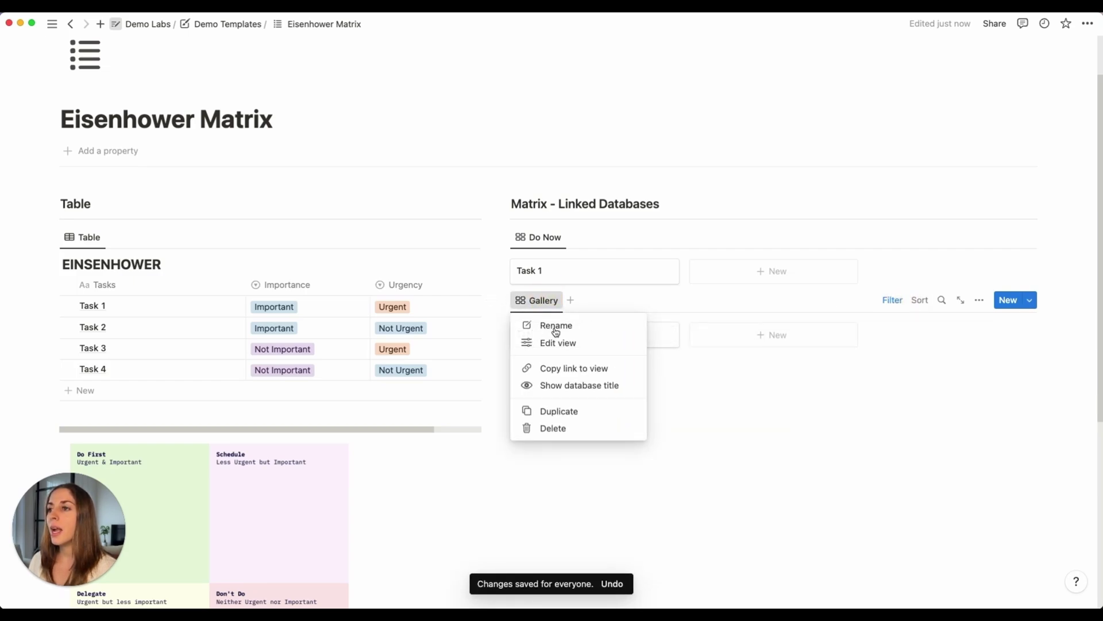
{"action": "left_click", "coordinate": [556, 332]}
{"action": "type", "text": "S"}
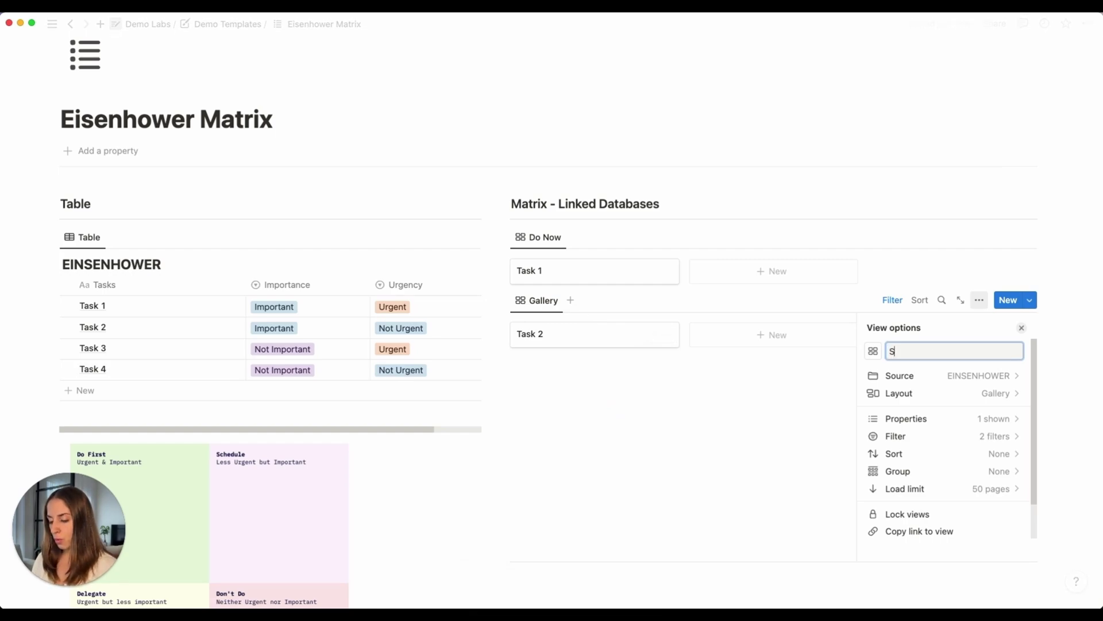
{"action": "type", "text": "chedule"}
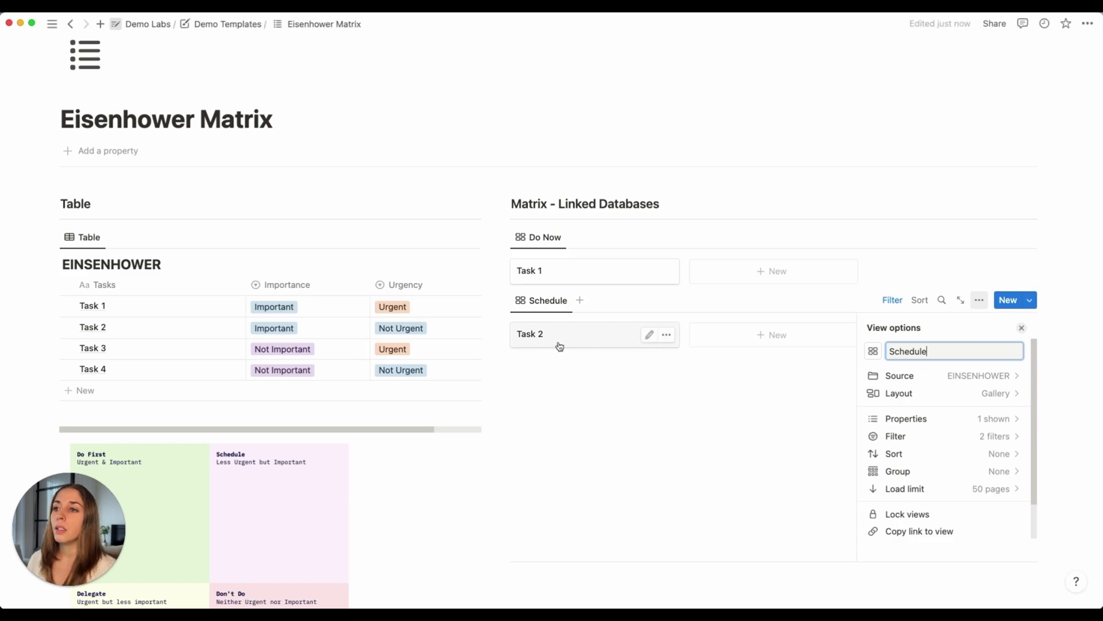
{"action": "left_click", "coordinate": [574, 376]}
Duplicate the Schedule gallery and filter the copy to Importance Not Important and Urgency Urgent, saved for everyone
{"action": "left_click", "coordinate": [503, 303]}
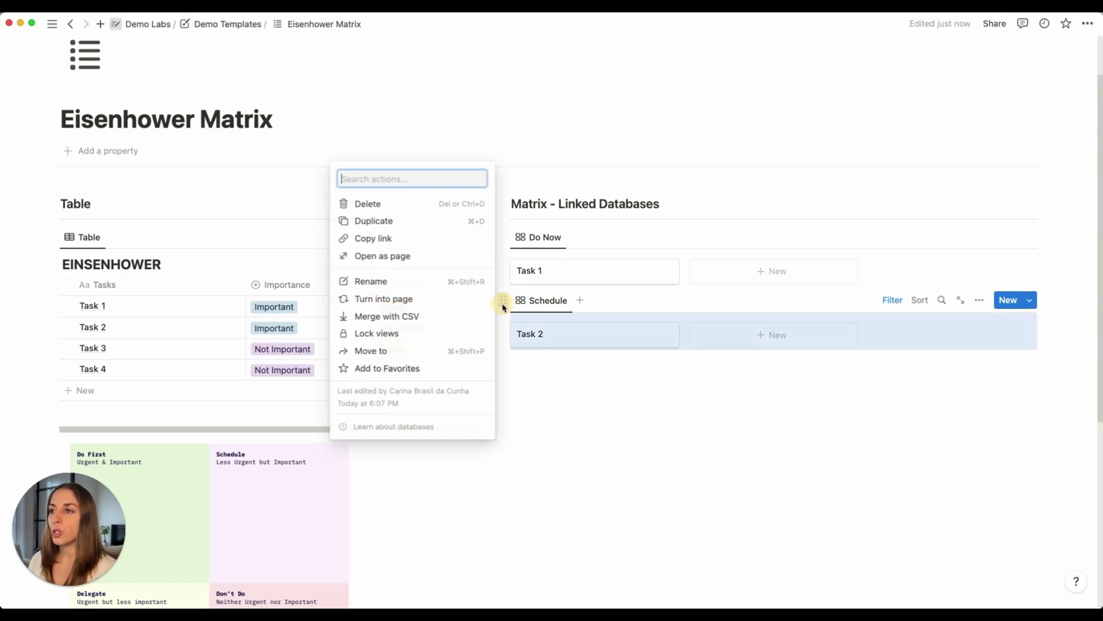
{"action": "left_click", "coordinate": [430, 222]}
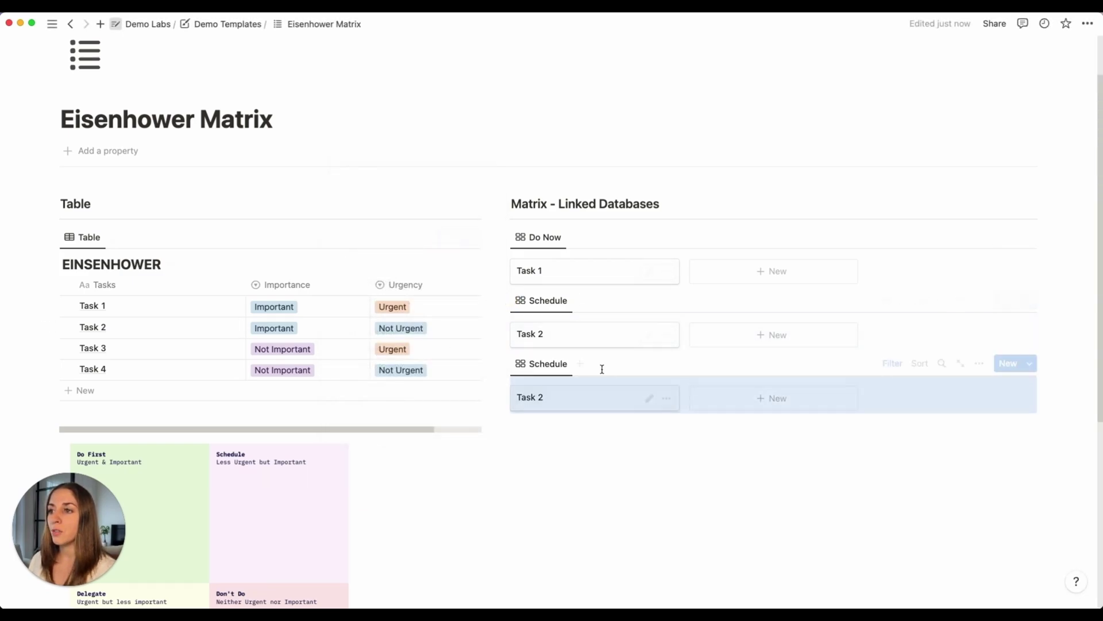
{"action": "left_click", "coordinate": [891, 366]}
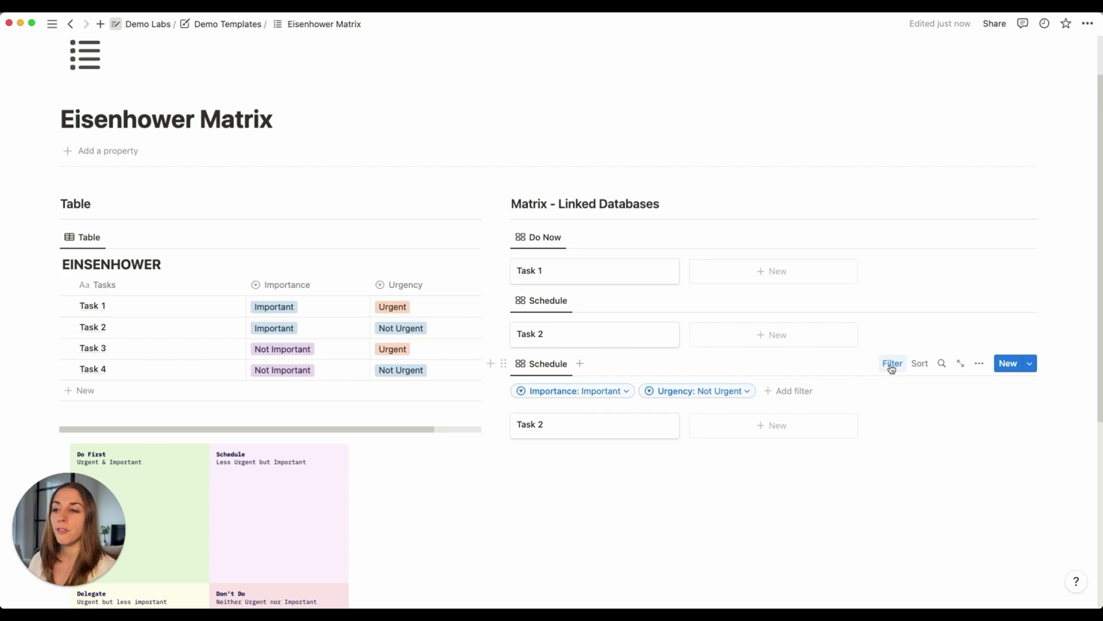
{"action": "left_click", "coordinate": [590, 392]}
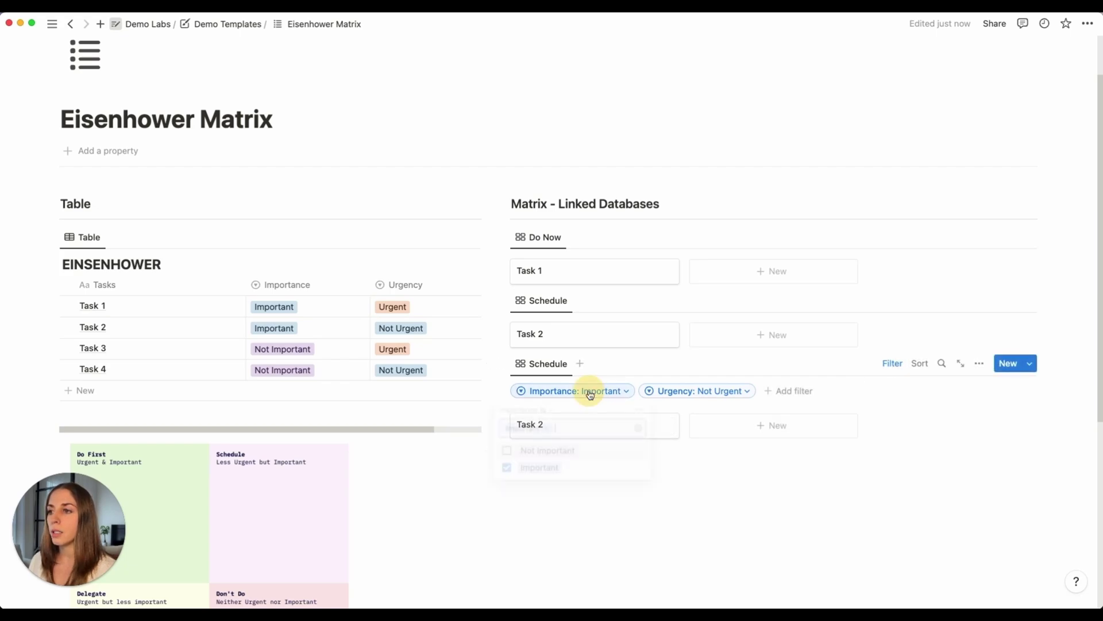
{"action": "left_click", "coordinate": [504, 469]}
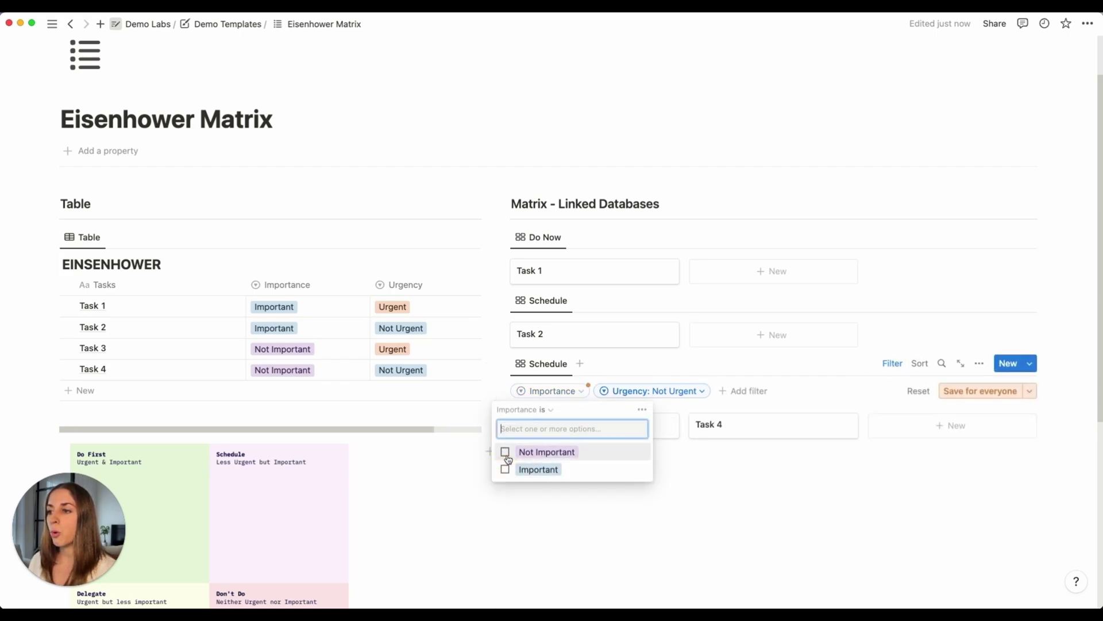
{"action": "left_click", "coordinate": [505, 452]}
{"action": "left_click", "coordinate": [734, 393]}
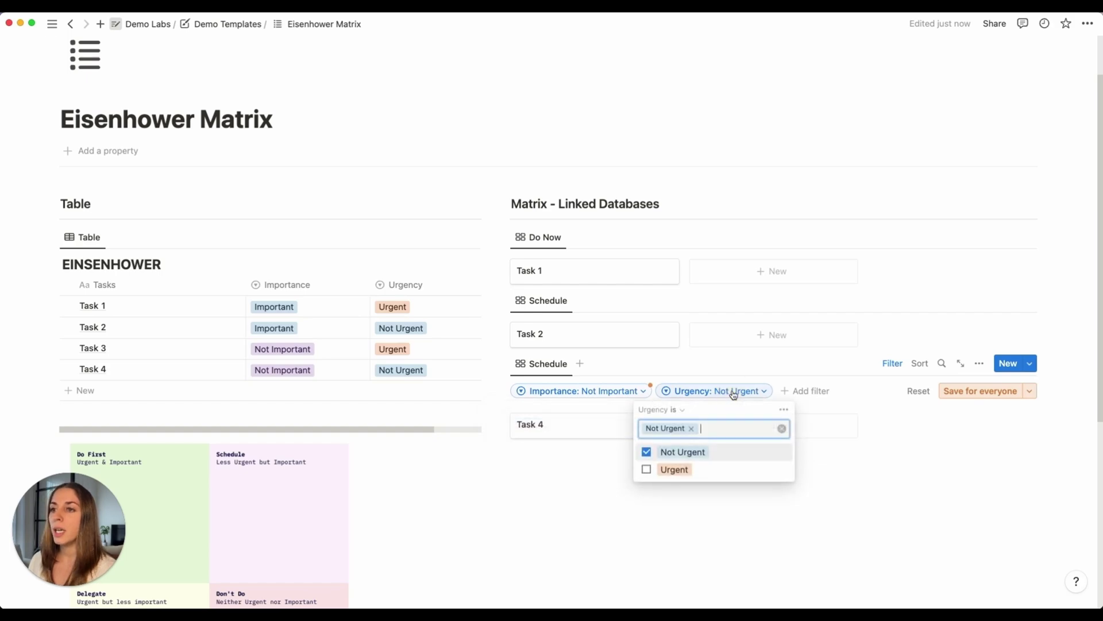
{"action": "left_click", "coordinate": [697, 451]}
{"action": "left_click", "coordinate": [673, 469]}
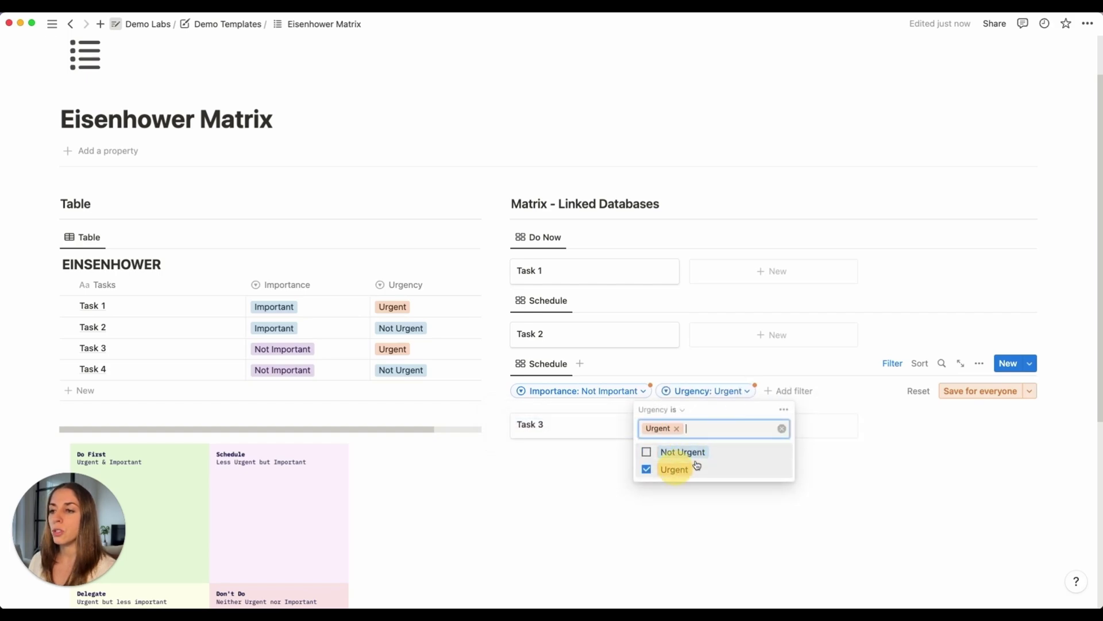
{"action": "left_click", "coordinate": [970, 393]}
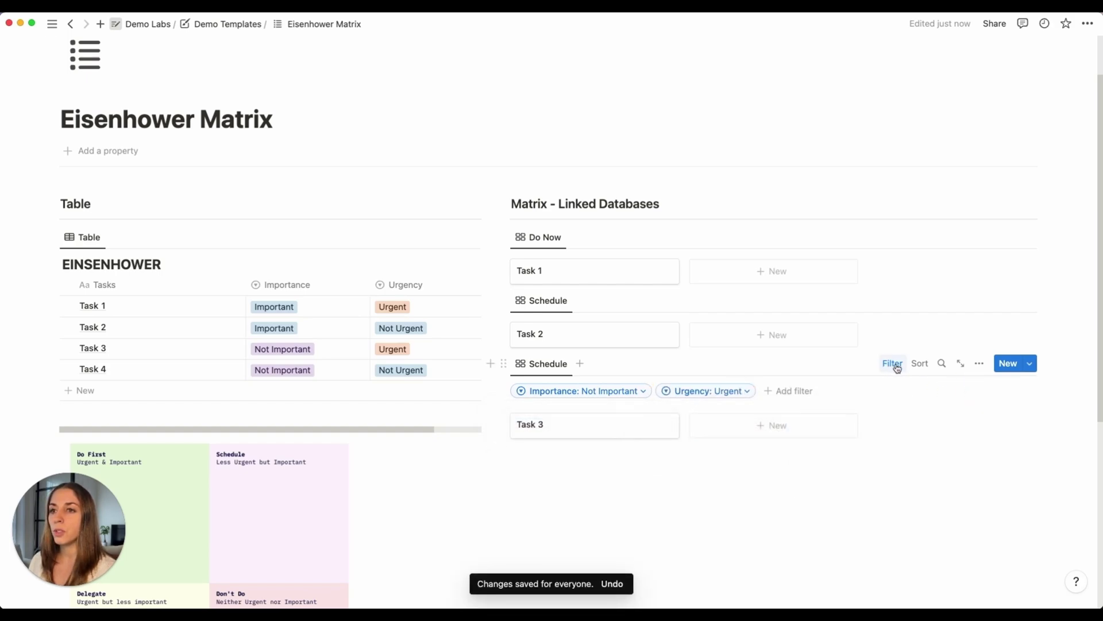
Rename the duplicated Schedule view containing Task 3 to Delegate
{"action": "left_click", "coordinate": [546, 364]}
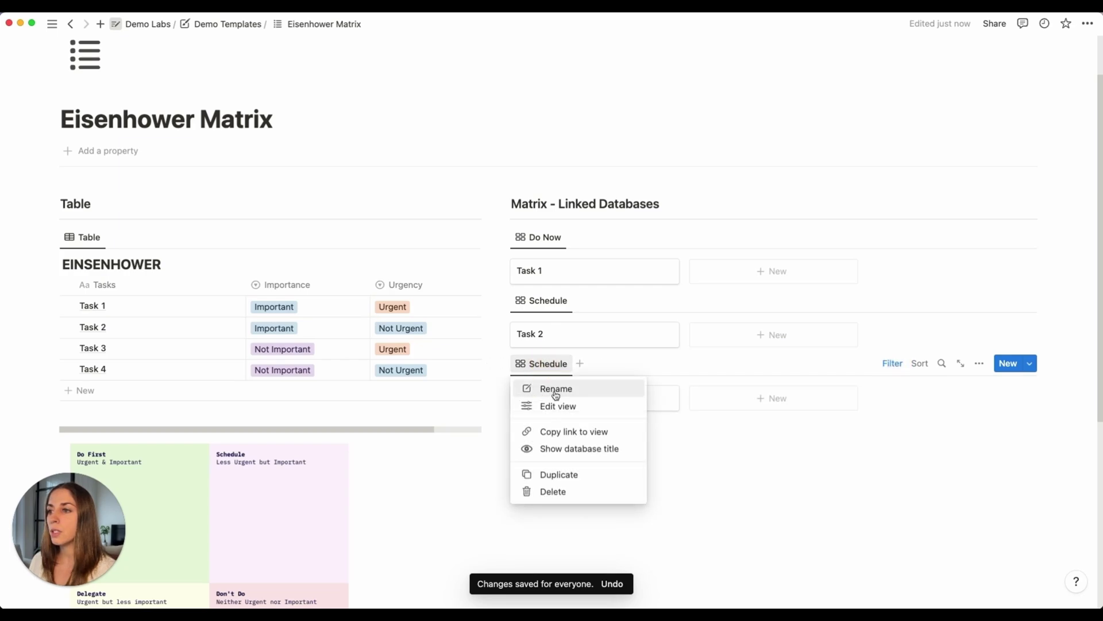
{"action": "left_click", "coordinate": [555, 389]}
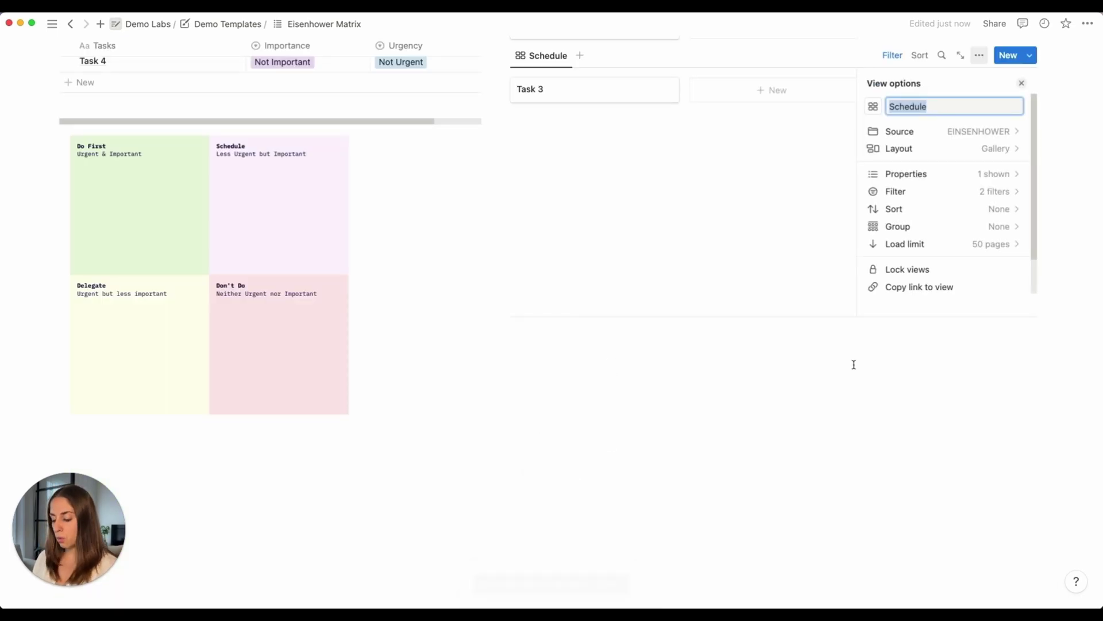
{"action": "type", "text": "Delegate"}
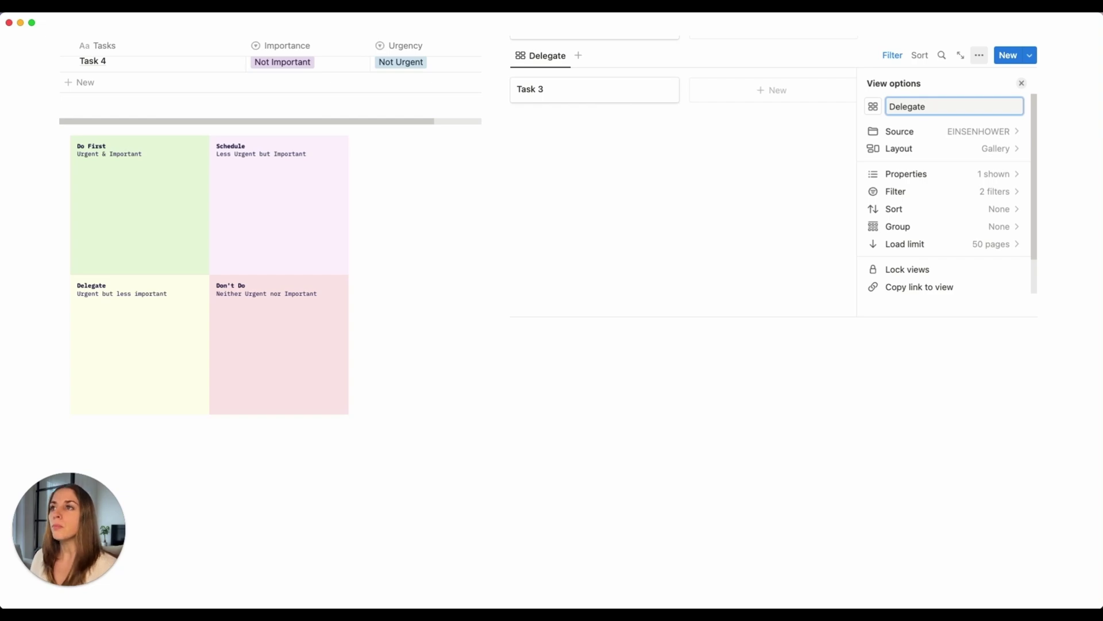
{"action": "left_click", "coordinate": [1021, 84]}
Duplicate the Delegate gallery, filter the copy to Importance Not Important and Urgency Not Urgent, save it for everyone and hide the filter bar
{"action": "scroll", "coordinate": [716, 152], "scroll_direction": "up", "scroll_amount": 4}
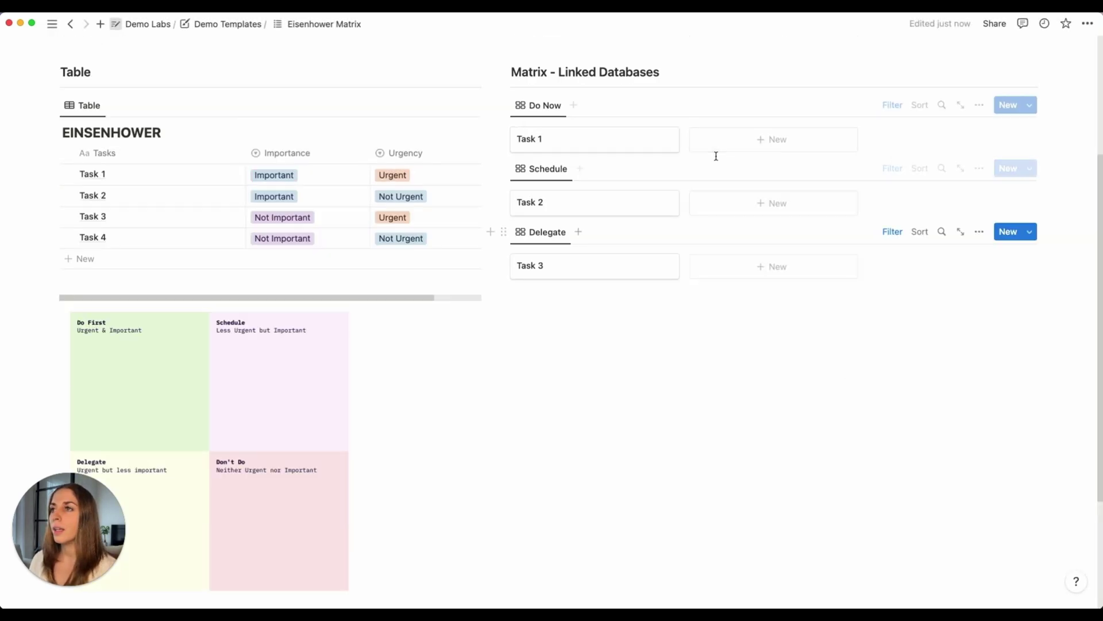
{"action": "left_click", "coordinate": [503, 233]}
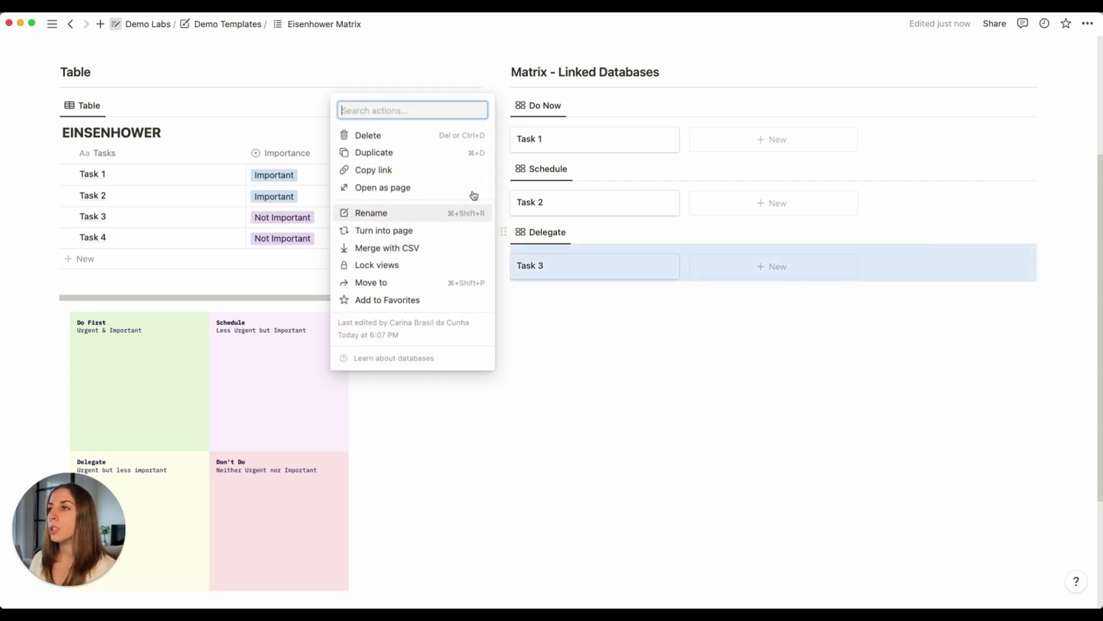
{"action": "left_click", "coordinate": [376, 152]}
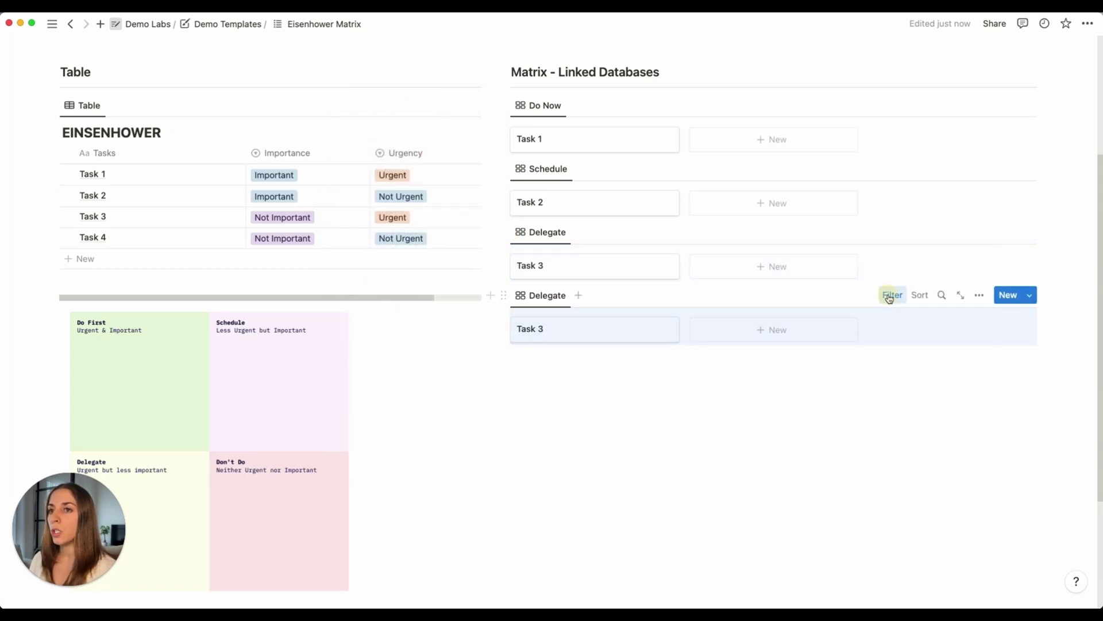
{"action": "left_click", "coordinate": [891, 294]}
{"action": "left_click", "coordinate": [609, 322]}
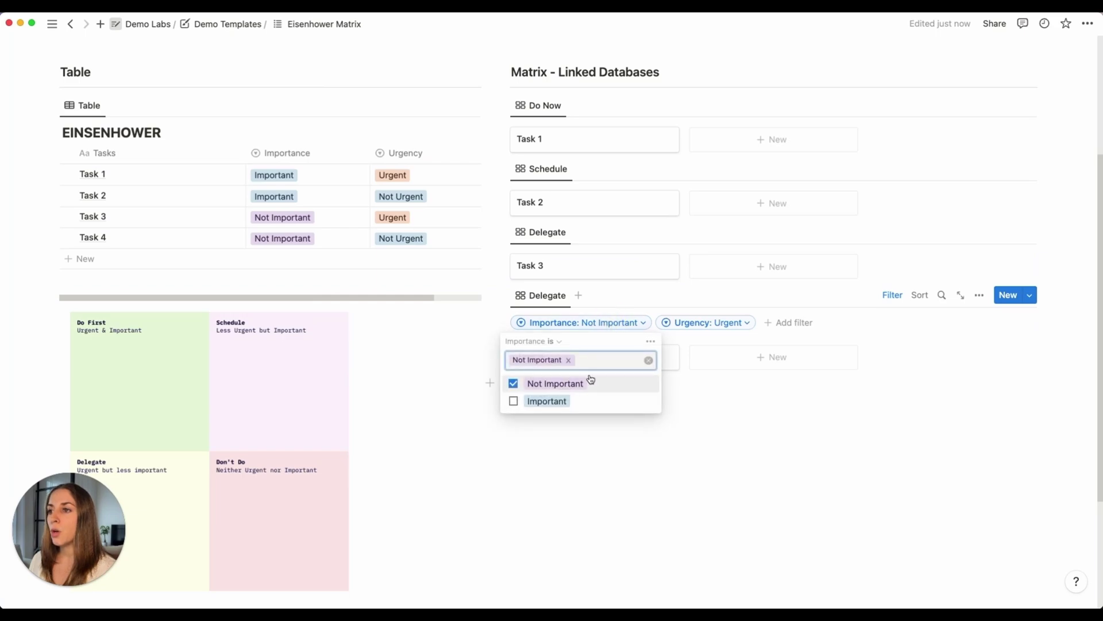
{"action": "left_click", "coordinate": [687, 324]}
{"action": "left_click", "coordinate": [639, 383]}
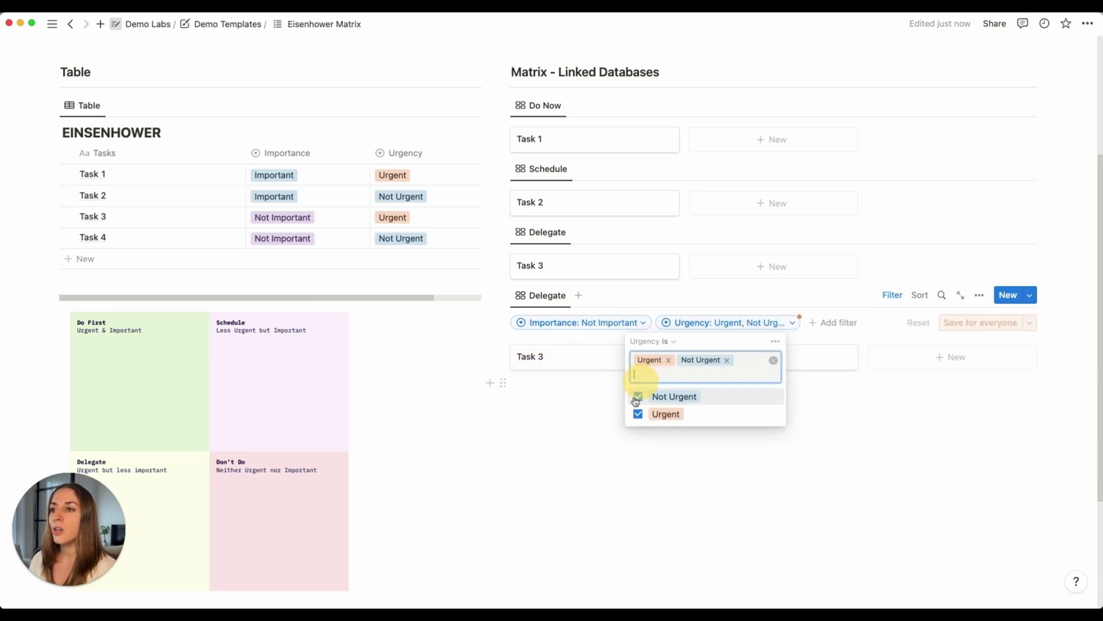
{"action": "left_click", "coordinate": [638, 400]}
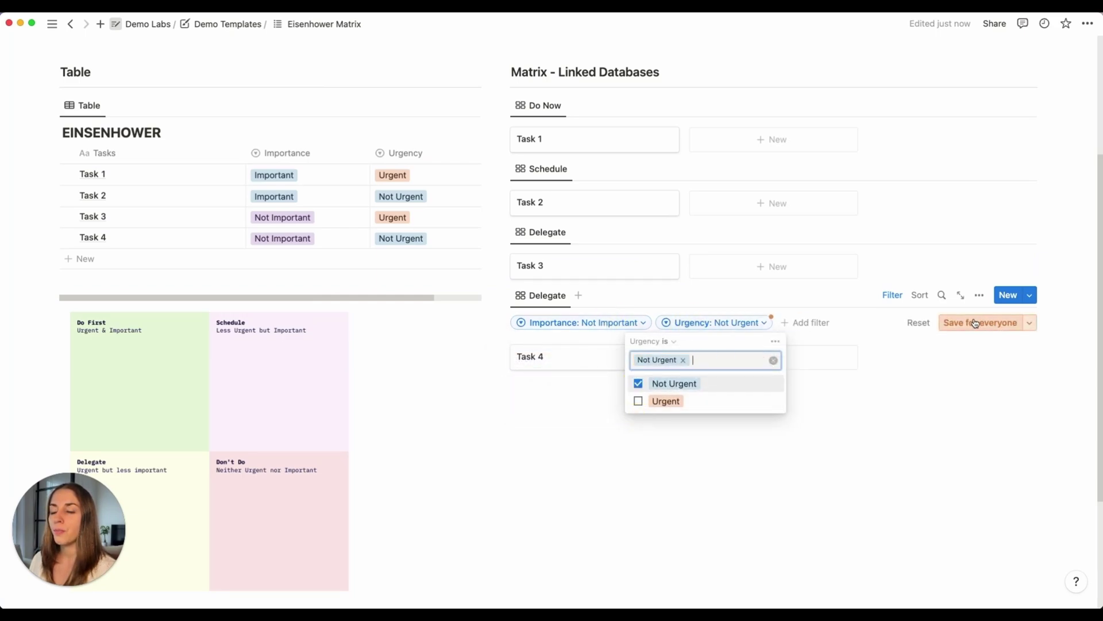
{"action": "left_click", "coordinate": [993, 327]}
{"action": "left_click", "coordinate": [892, 295]}
Rename the duplicated Delegate view containing Task 4 to Don't Do
{"action": "left_click", "coordinate": [548, 299]}
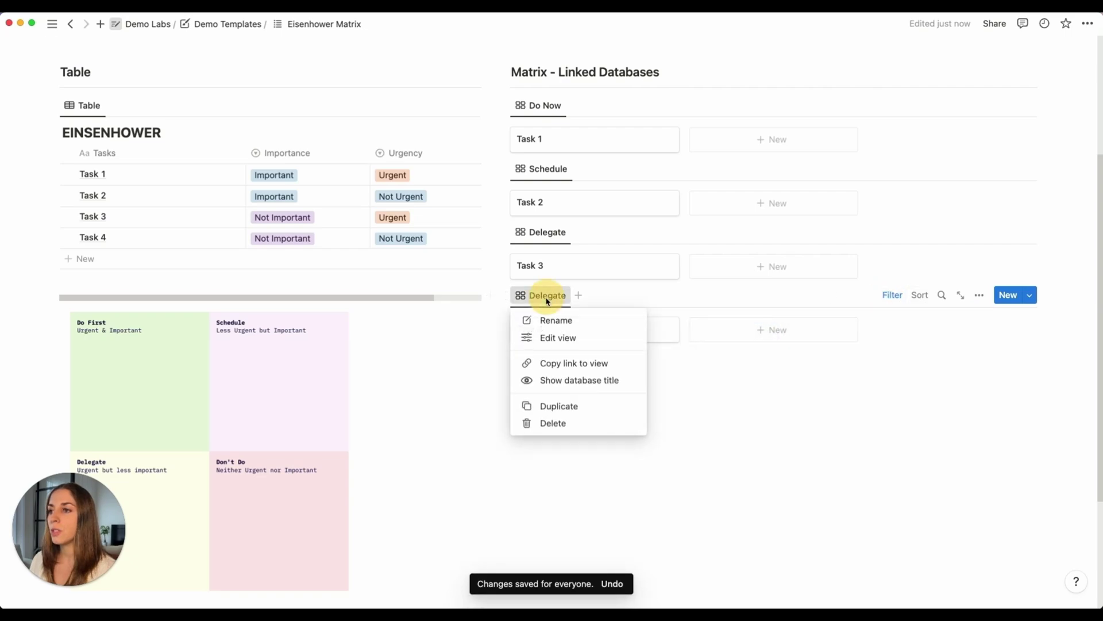
{"action": "left_click", "coordinate": [571, 323]}
{"action": "type", "text": "Don't Do"}
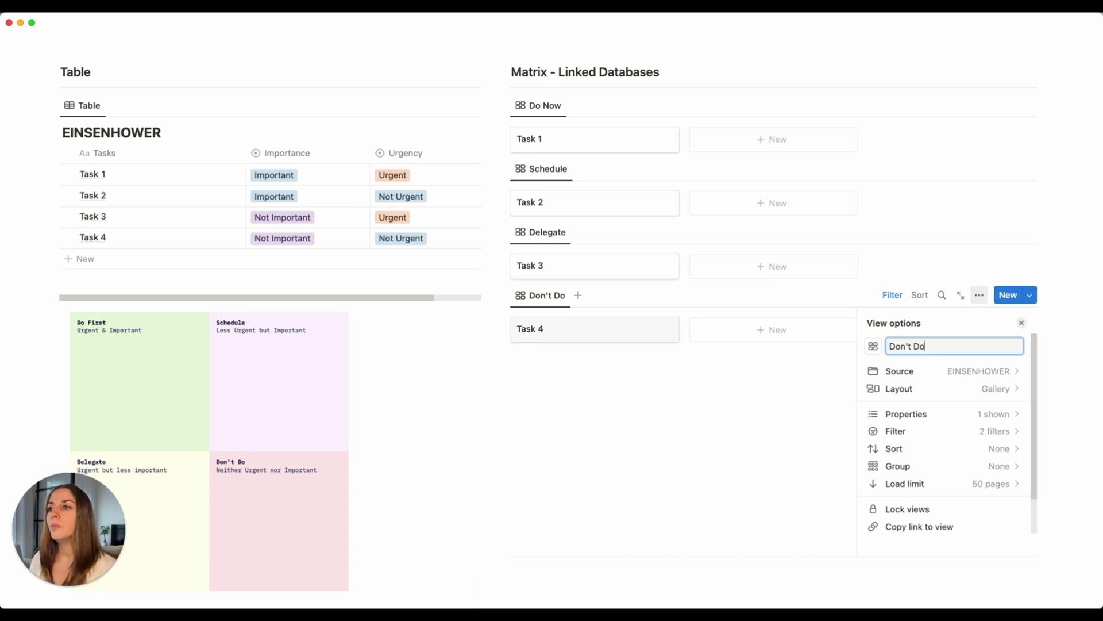
{"action": "left_click", "coordinate": [825, 392]}
Add an empty text block between the Matrix - Linked Databases divider and the Do Now gallery
{"action": "scroll", "coordinate": [873, 447], "scroll_direction": "up", "scroll_amount": 1}
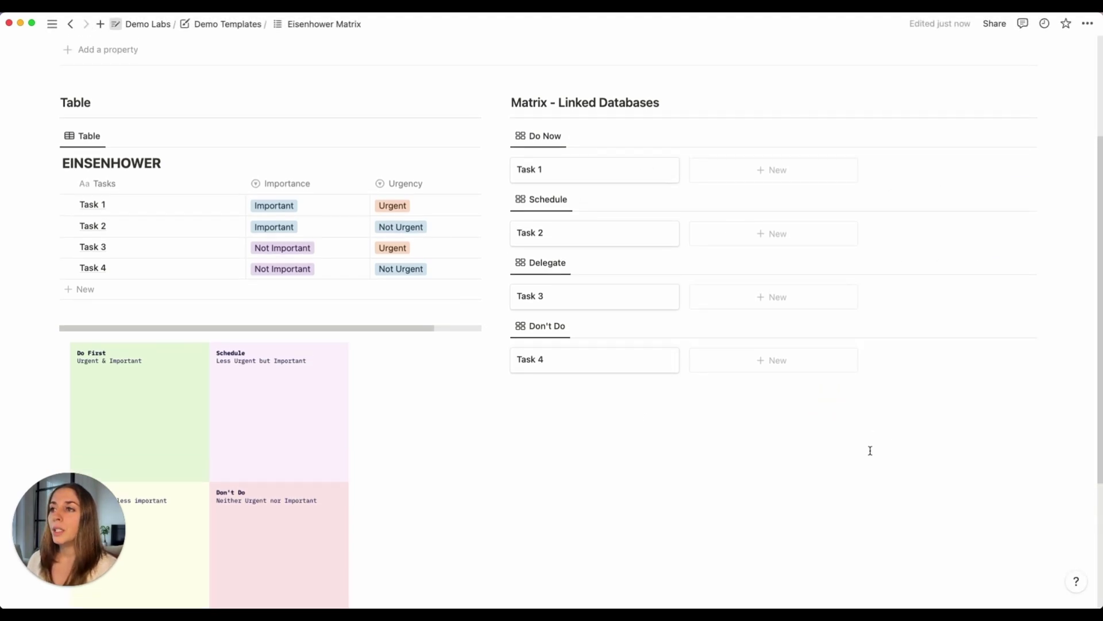
{"action": "scroll", "coordinate": [870, 450], "scroll_direction": "up", "scroll_amount": 2}
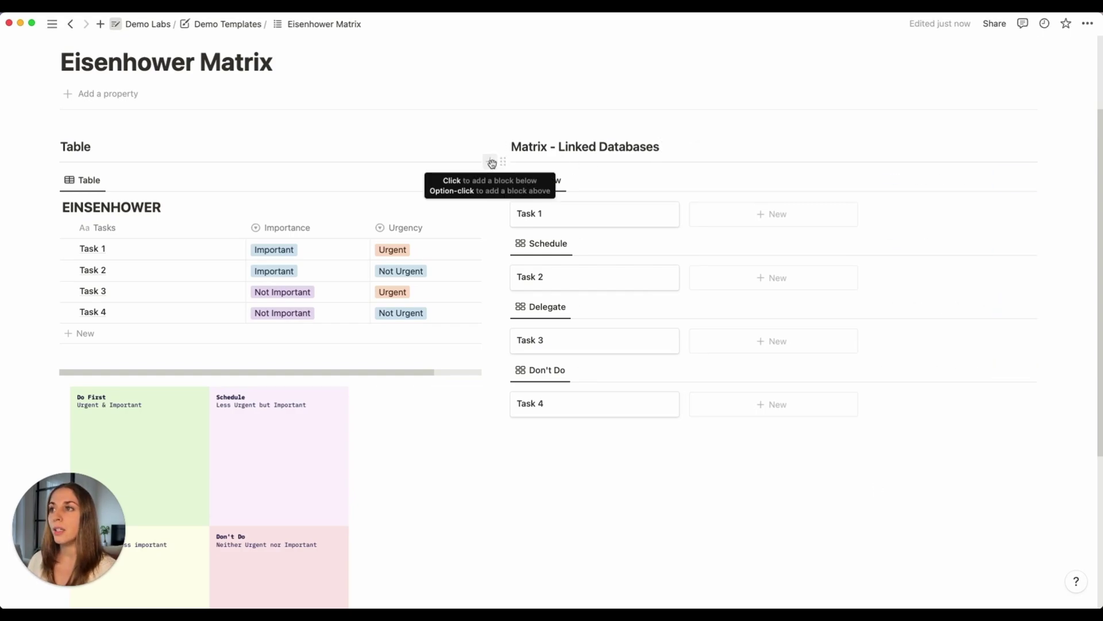
{"action": "left_click", "coordinate": [490, 163]}
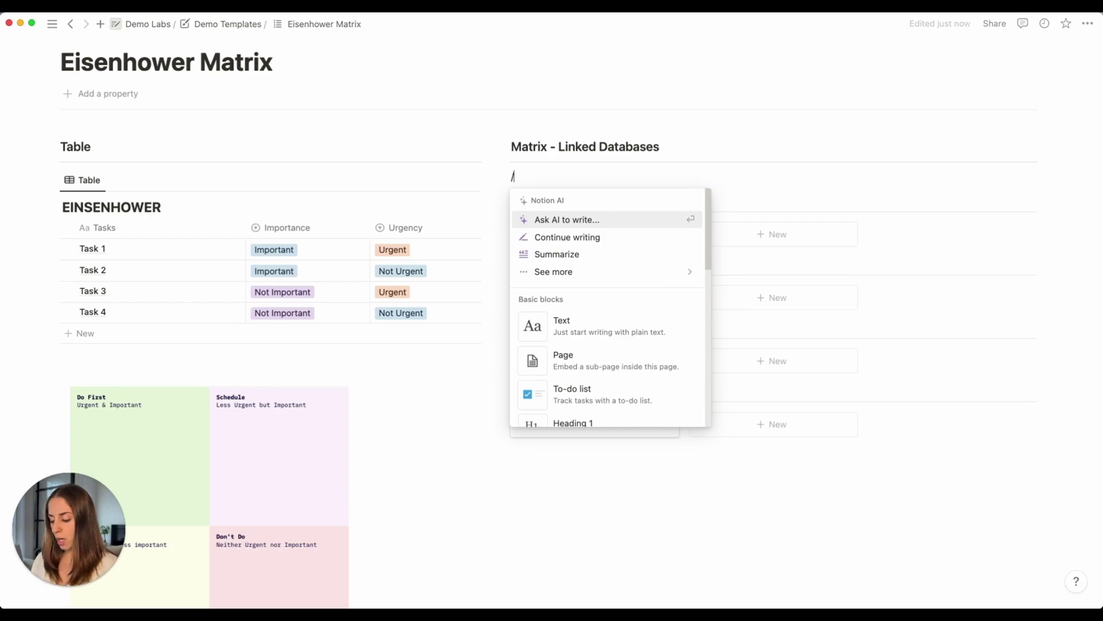
{"action": "scroll", "coordinate": [554, 345], "scroll_direction": "down", "scroll_amount": 10}
{"action": "left_click", "coordinate": [602, 188]}
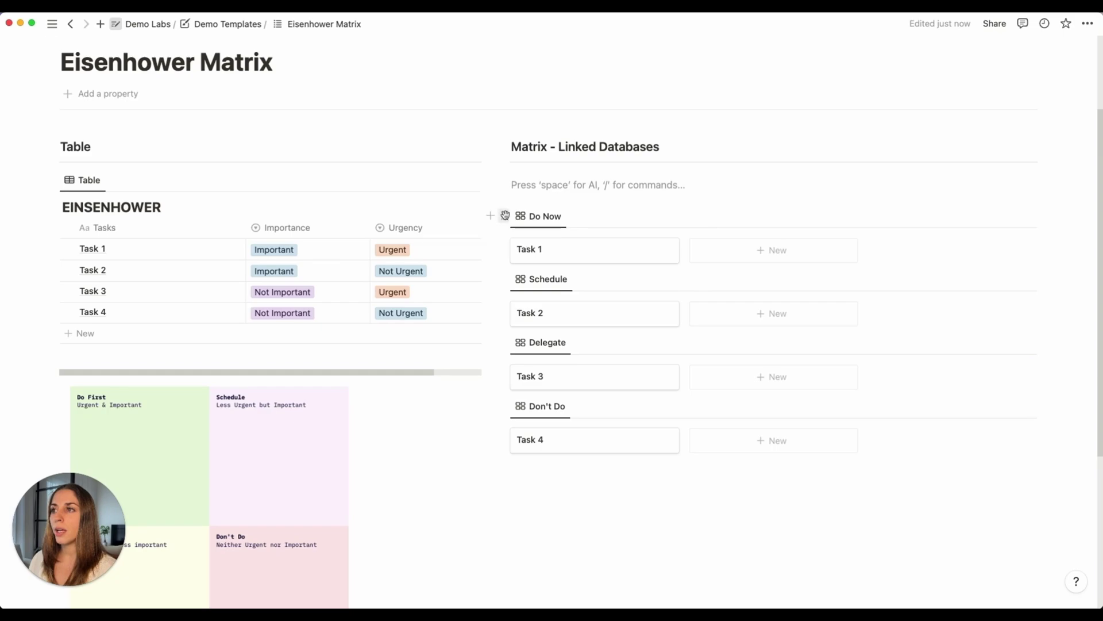
Arrange the galleries in a two-by-two grid, Do Now beside Schedule and Delegate beside Don't Do below, removing the spare empty block
{"action": "left_click_drag", "start_coordinate": [505, 216], "coordinate": [522, 185]}
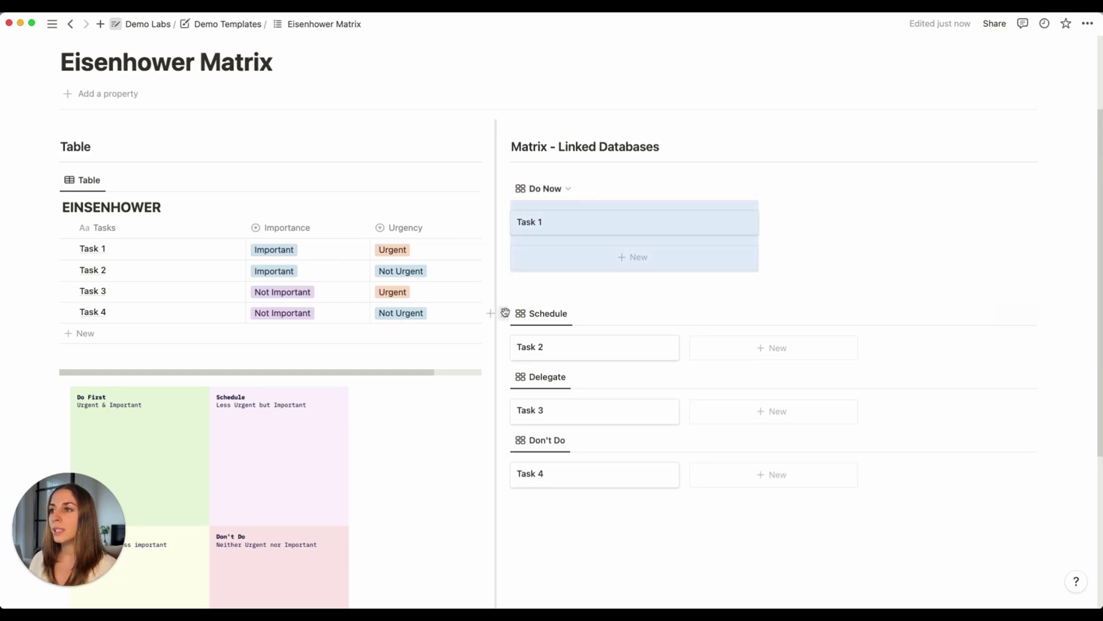
{"action": "left_click_drag", "start_coordinate": [506, 312], "coordinate": [821, 196]}
{"action": "left_click", "coordinate": [823, 195]}
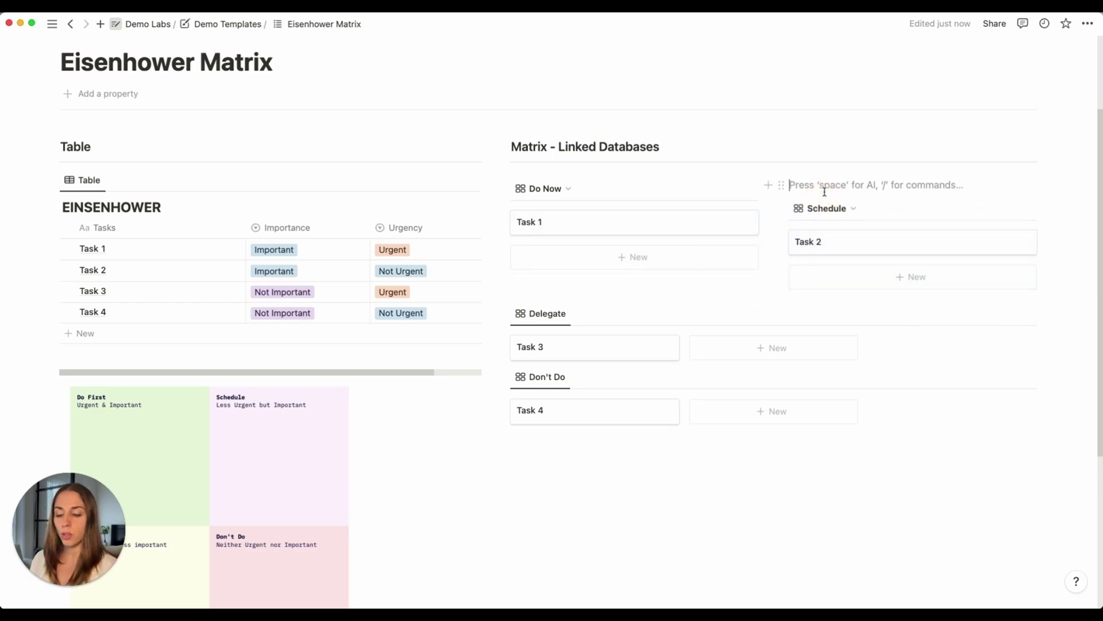
{"action": "key", "text": "BackSpace"}
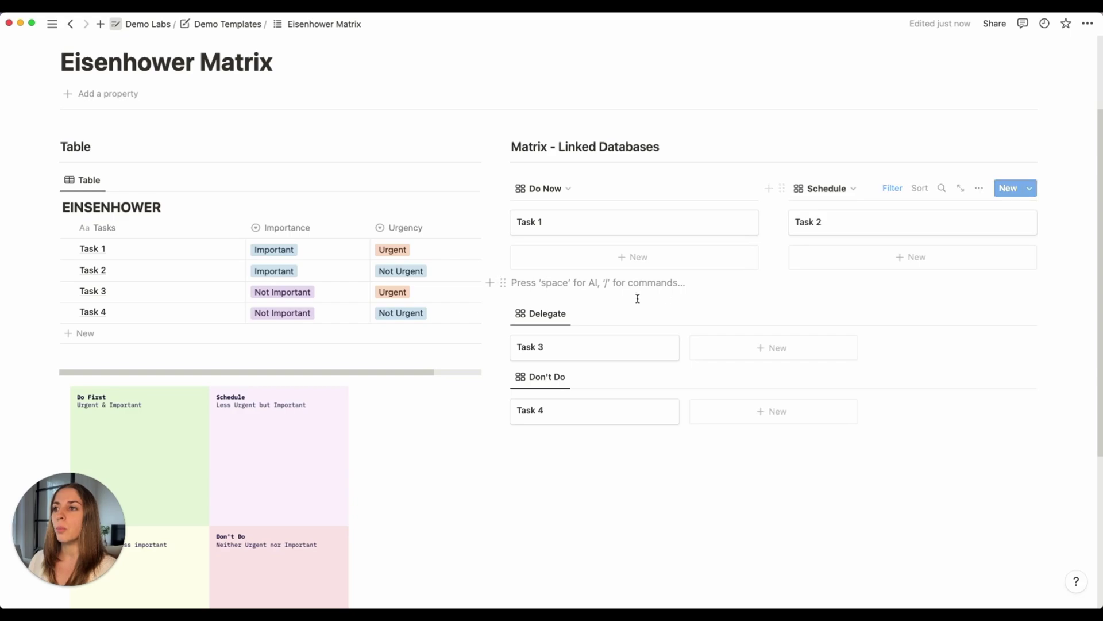
{"action": "left_click_drag", "start_coordinate": [503, 313], "coordinate": [521, 271]}
{"action": "left_click_drag", "start_coordinate": [505, 411], "coordinate": [832, 293]}
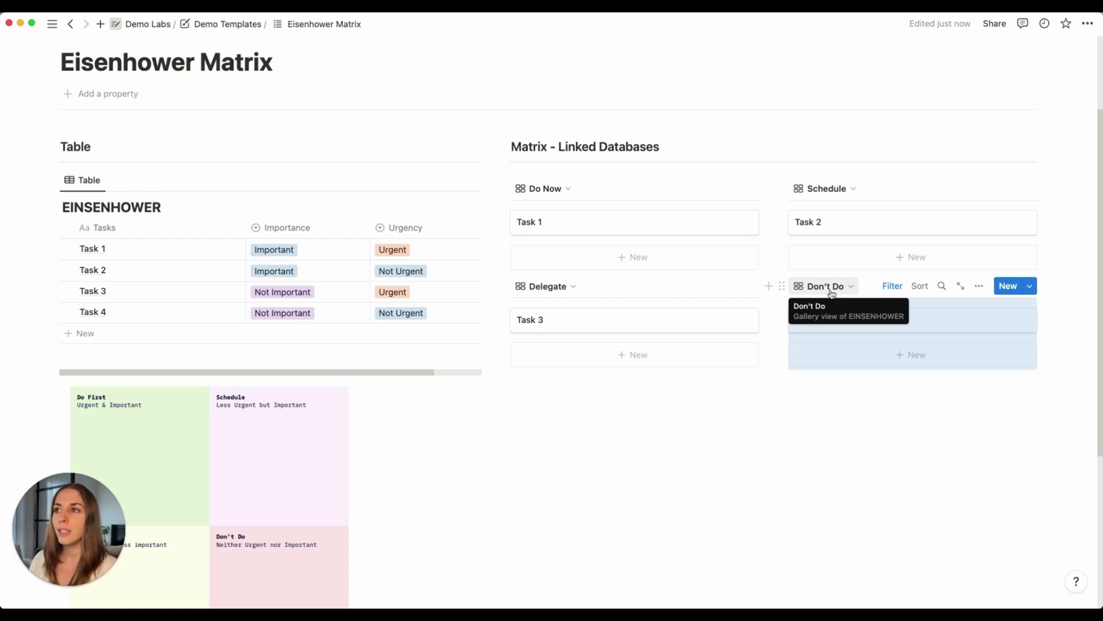
Insert an untitled toggle list below the Matrix - Linked Databases divider and move the Do Now gallery into it
{"action": "left_click", "coordinate": [501, 189]}
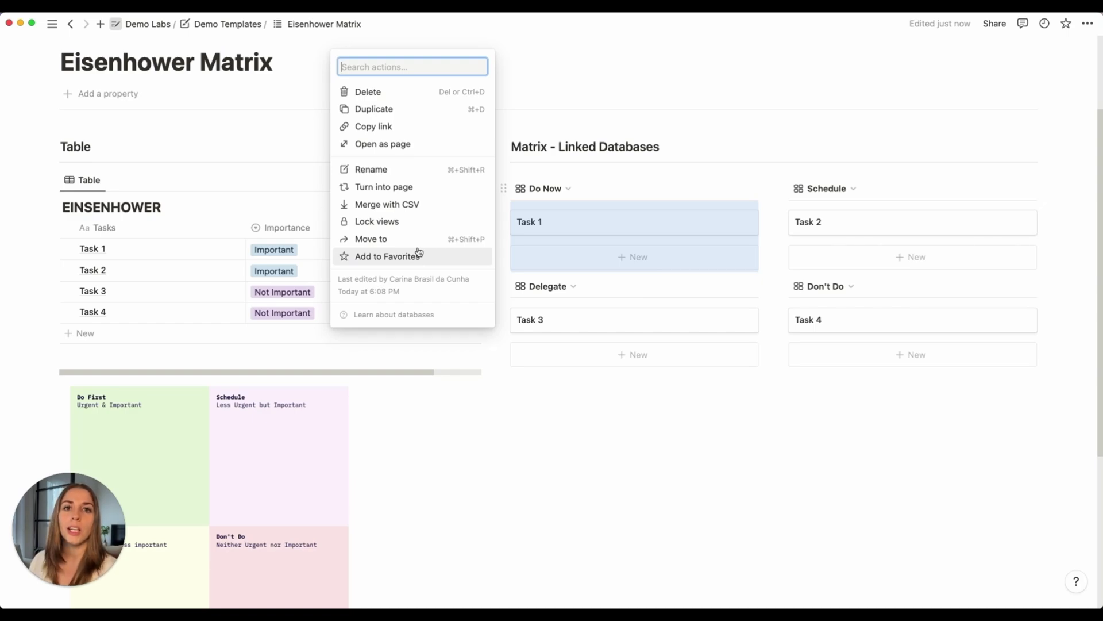
{"action": "left_click", "coordinate": [587, 398]}
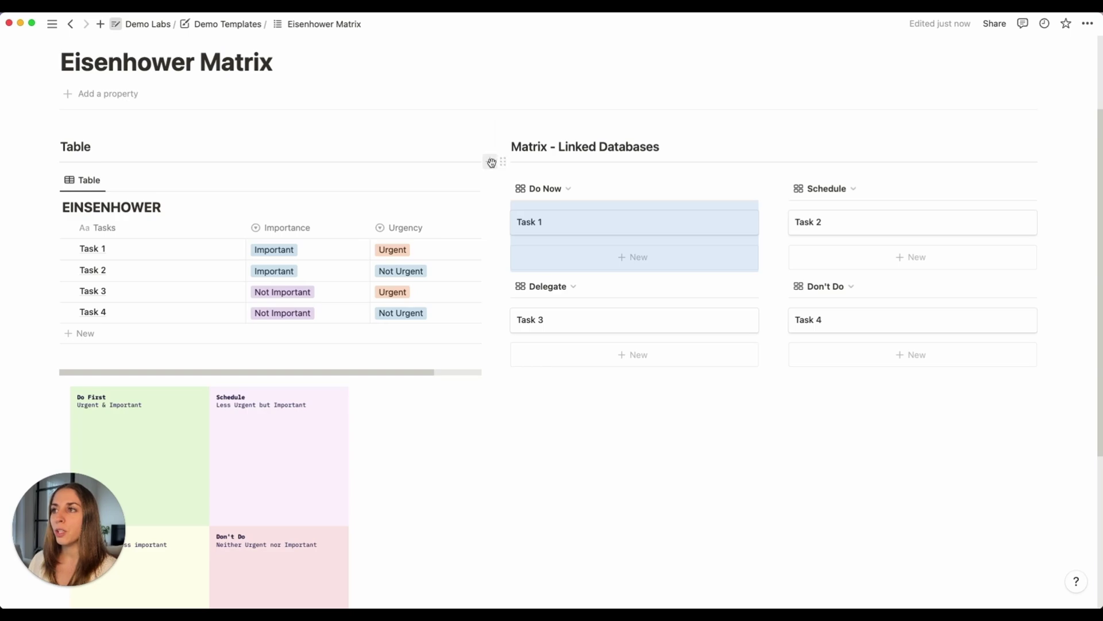
{"action": "left_click", "coordinate": [491, 163]}
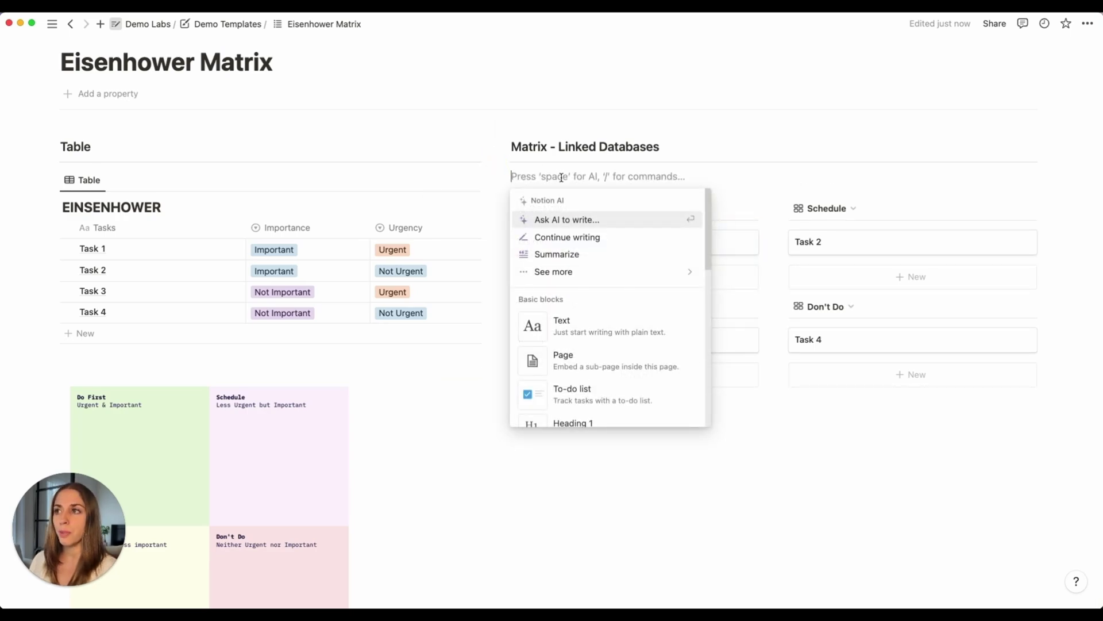
{"action": "type", "text": "/togg"}
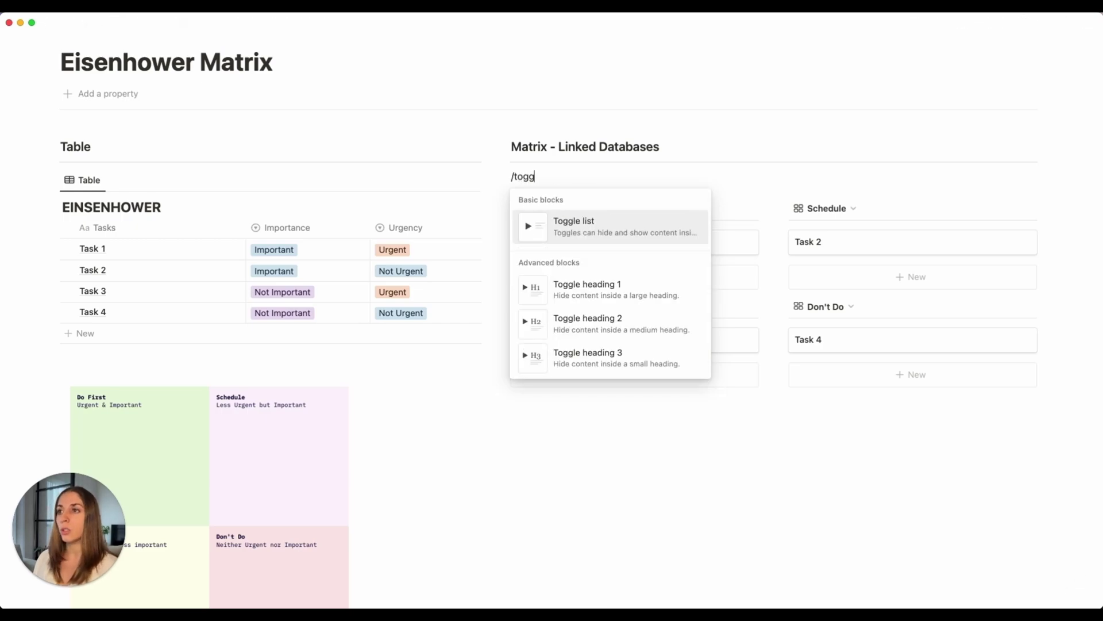
{"action": "left_click", "coordinate": [573, 223]}
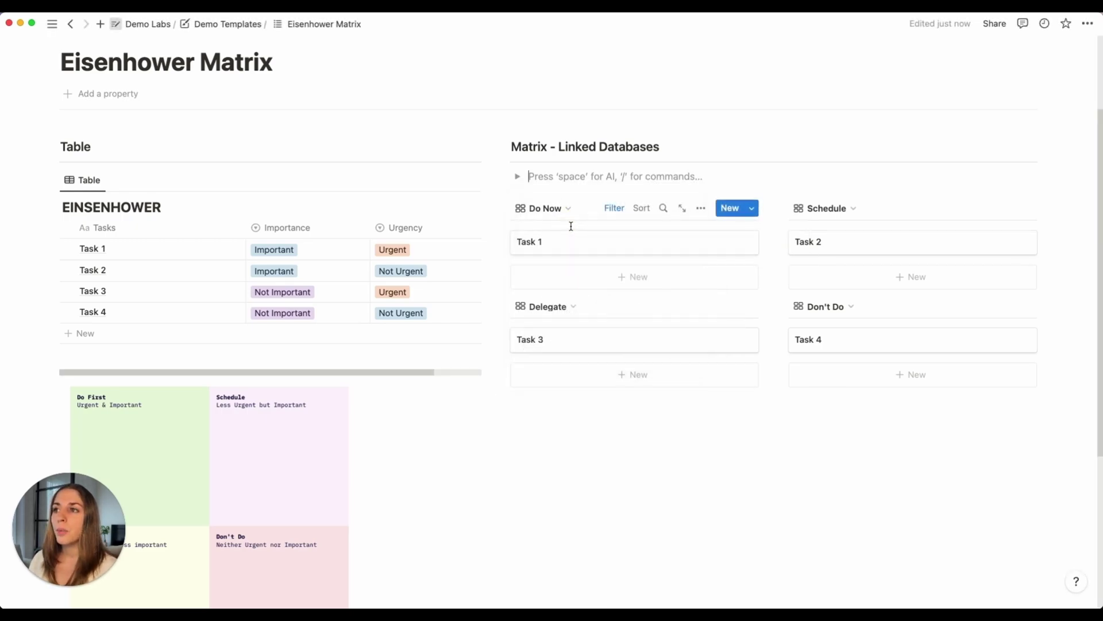
{"action": "left_click_drag", "start_coordinate": [504, 207], "coordinate": [544, 173]}
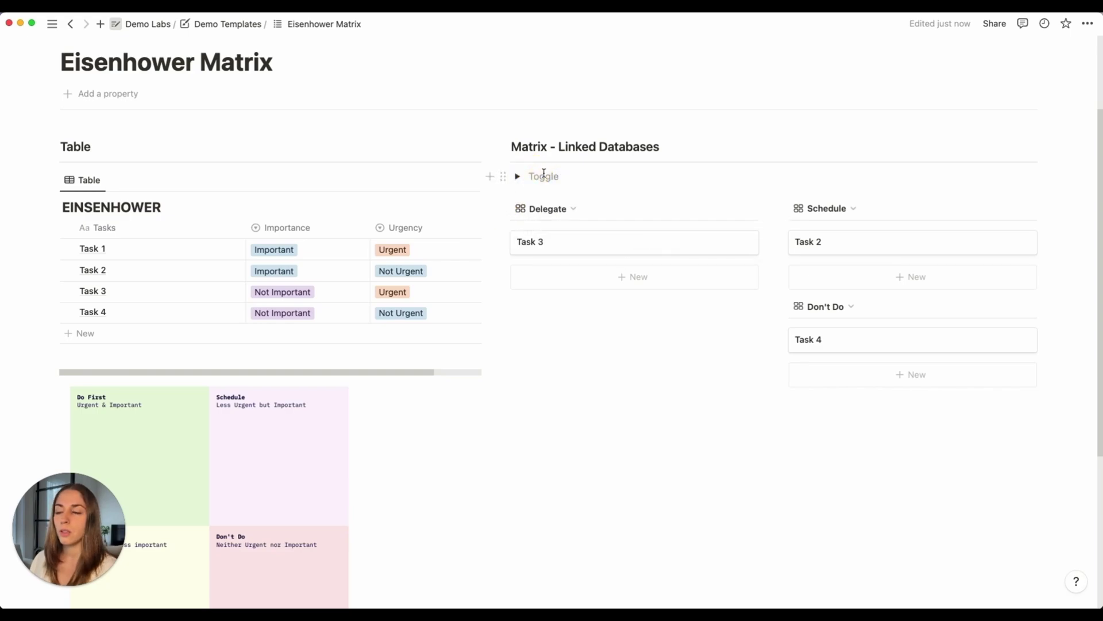
Apply a green background to the toggle holding Do Now, and expand it to check the gallery before collapsing it
{"action": "left_click", "coordinate": [503, 177]}
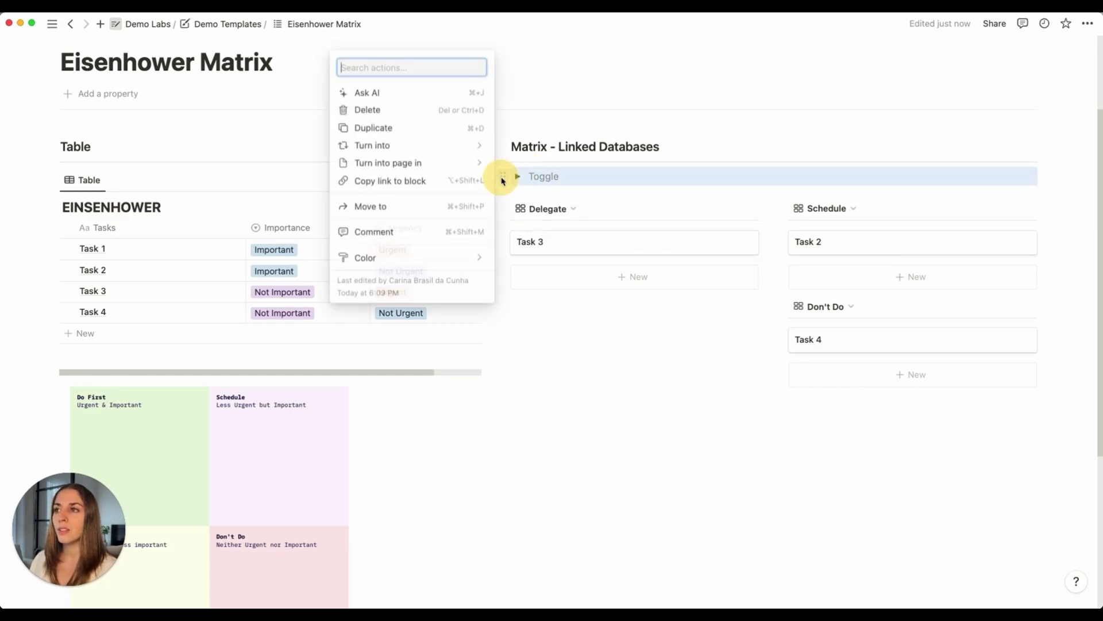
{"action": "mouse_move", "coordinate": [438, 259]}
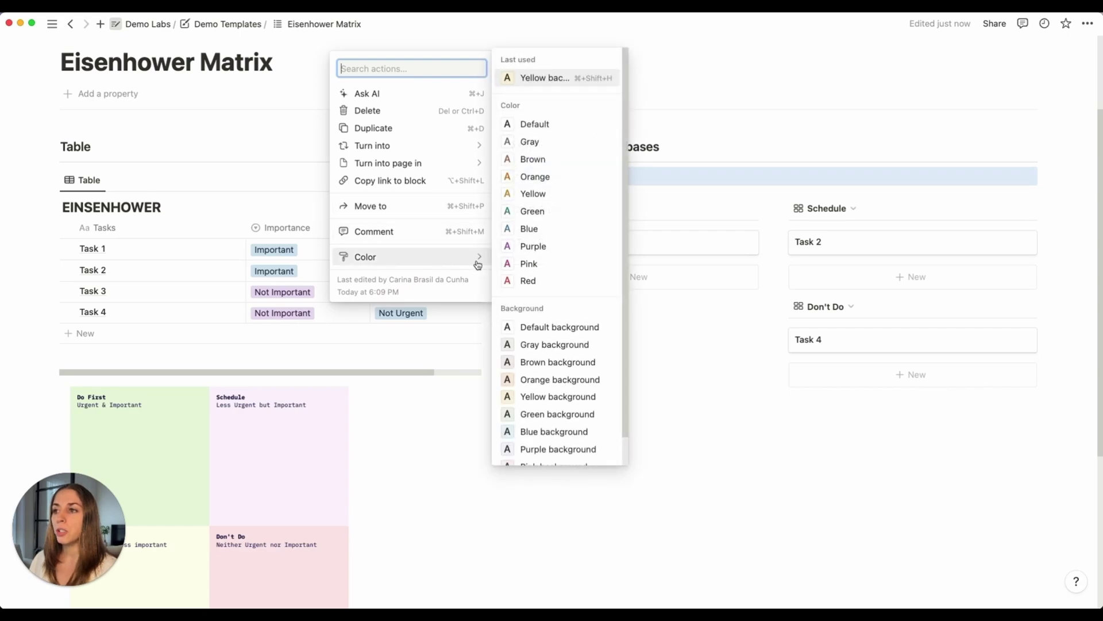
{"action": "scroll", "coordinate": [590, 372], "scroll_direction": "down", "scroll_amount": 2}
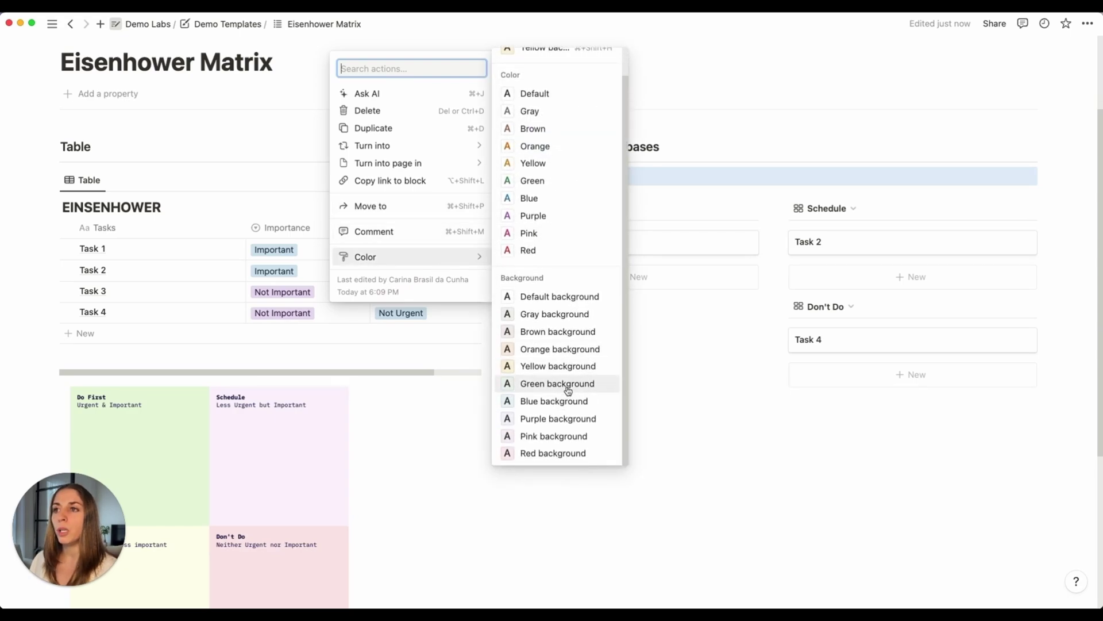
{"action": "left_click", "coordinate": [568, 385]}
{"action": "left_click", "coordinate": [515, 177]}
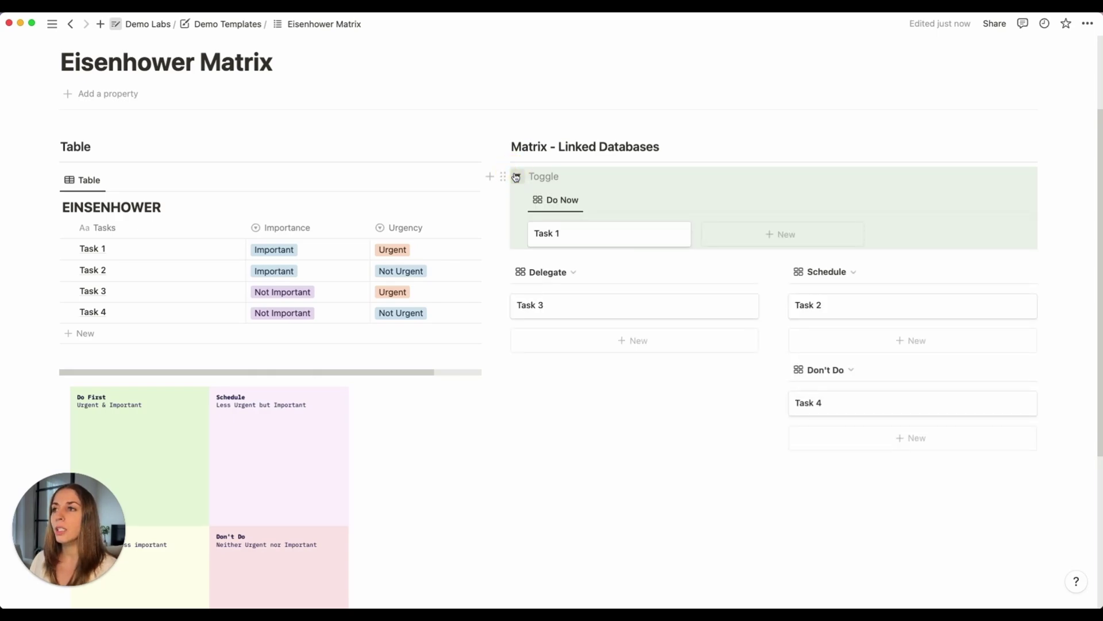
{"action": "left_click", "coordinate": [515, 177]}
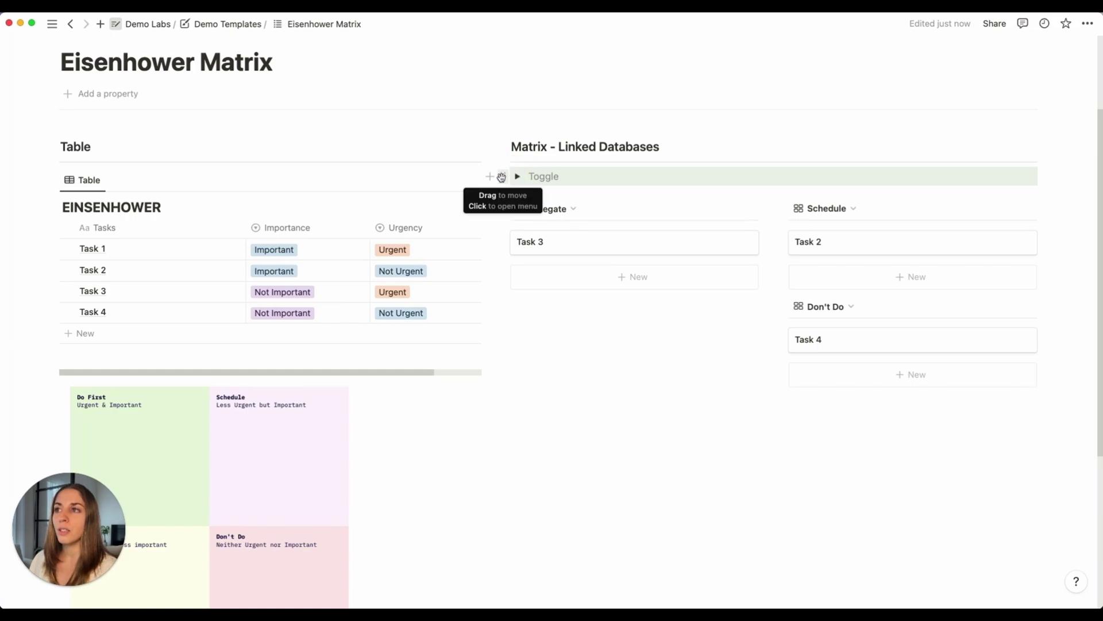
Turn the green toggle into a plain text block and move it with its Do Now gallery directly above Delegate
{"action": "left_click", "coordinate": [502, 177]}
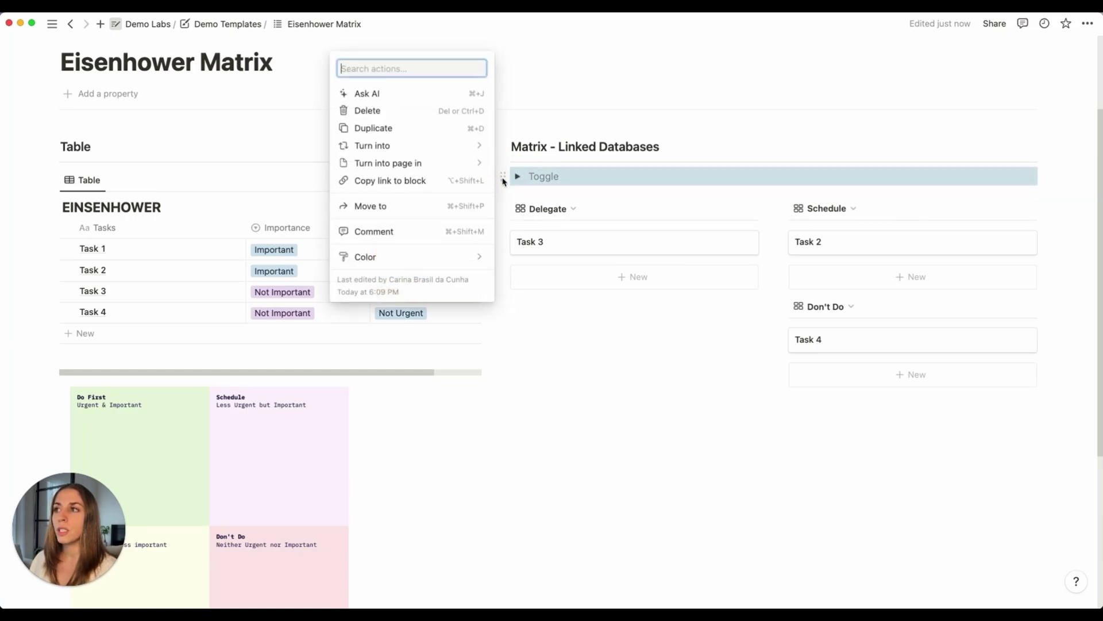
{"action": "mouse_move", "coordinate": [463, 145]}
{"action": "left_click", "coordinate": [573, 33]}
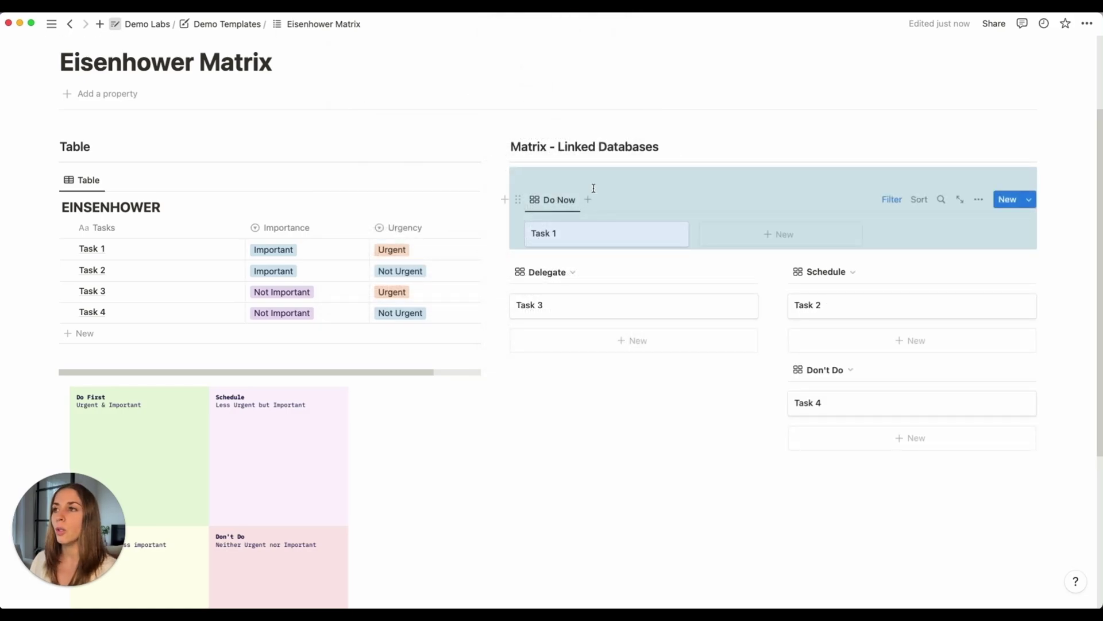
{"action": "left_click_drag", "start_coordinate": [501, 176], "coordinate": [556, 274]}
{"action": "left_click", "coordinate": [705, 433]}
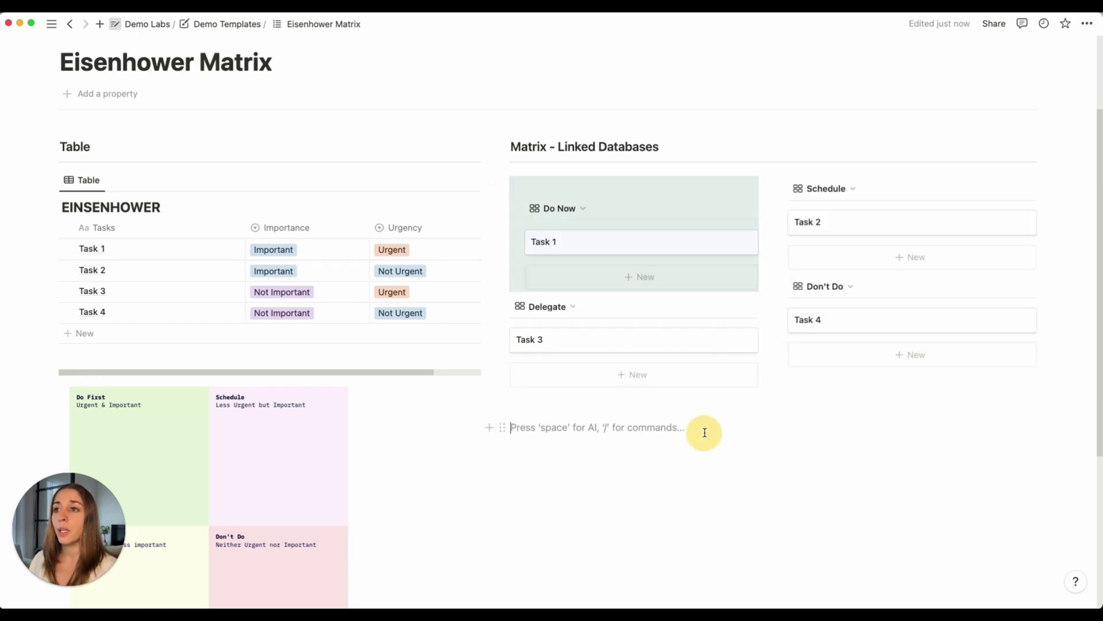